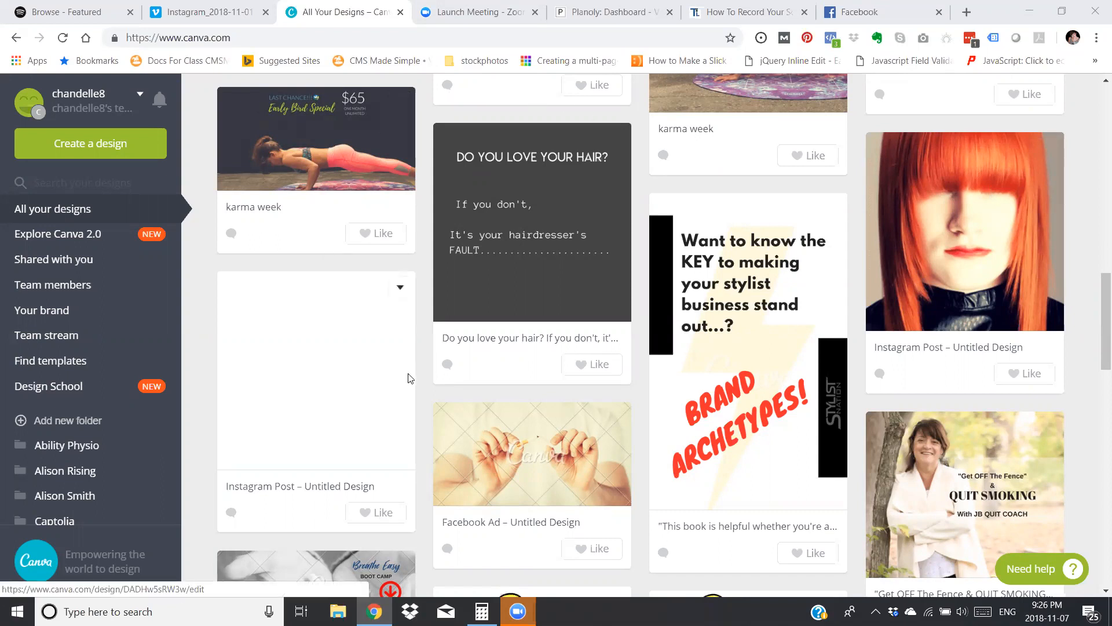
# Look through the thumbnails of the existing designs on the All your designs page.
pyautogui.scroll(-3, 423, 361)
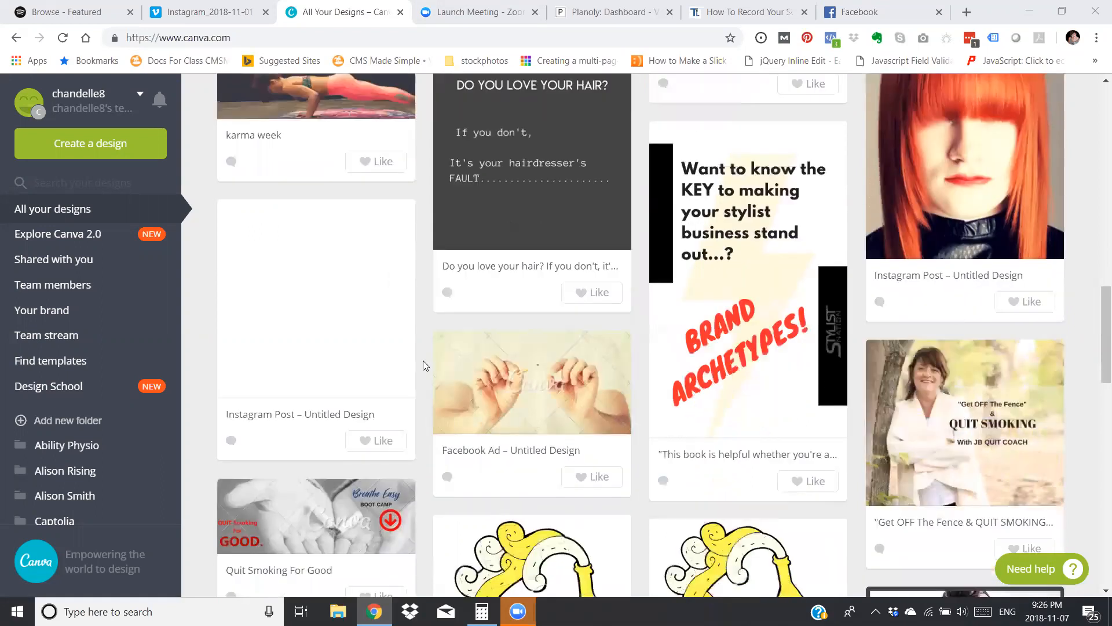
pyautogui.scroll(-15, 423, 365)
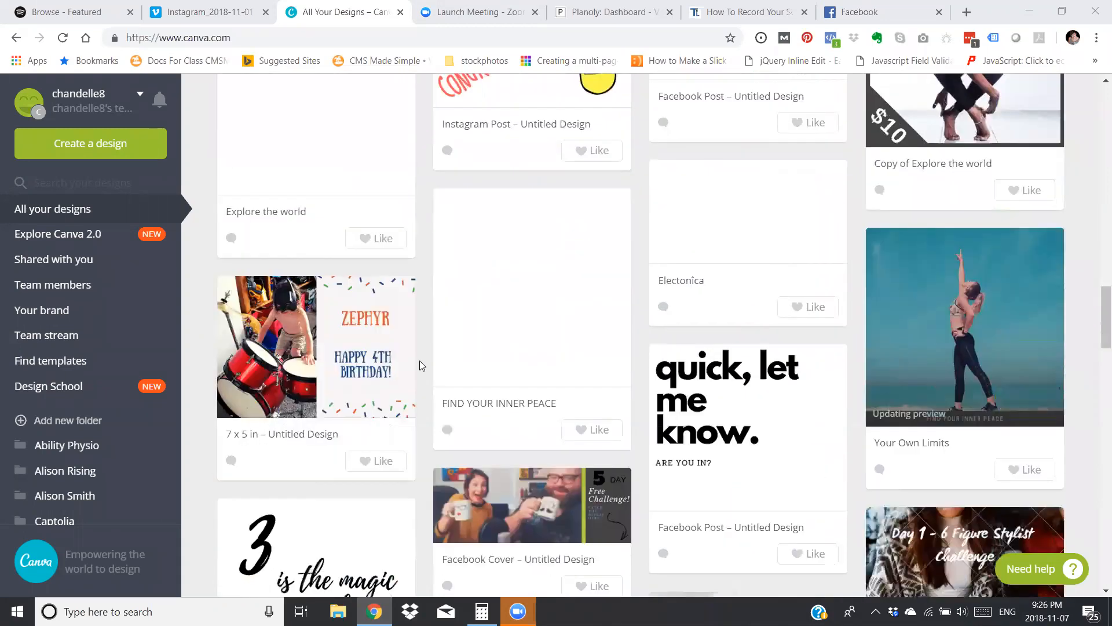
pyautogui.scroll(-8, 421, 365)
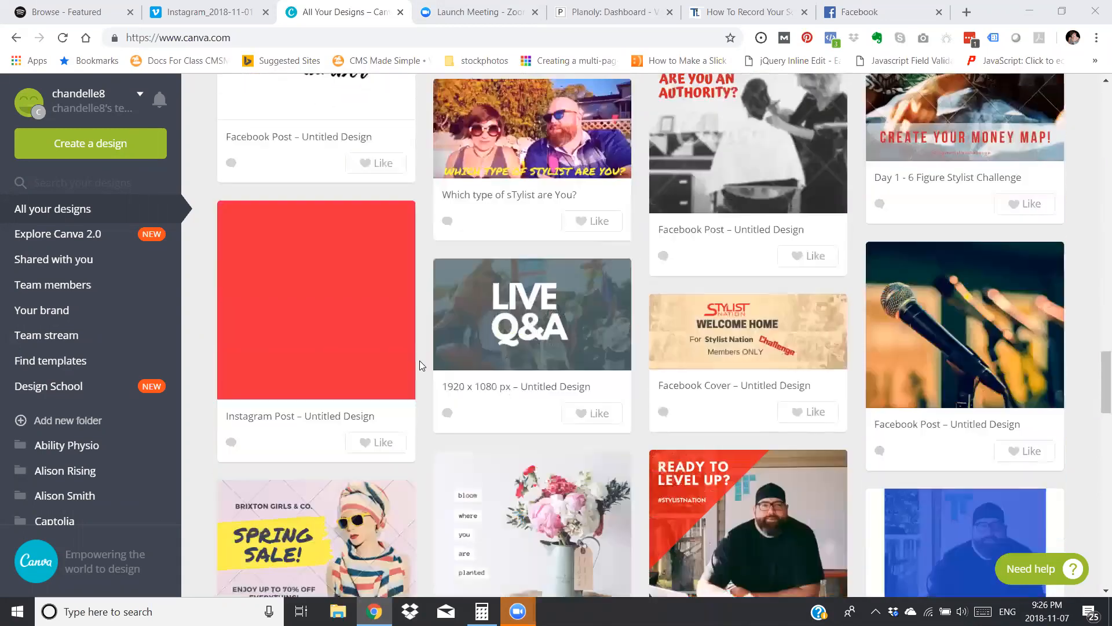
pyautogui.scroll(-15, 420, 361)
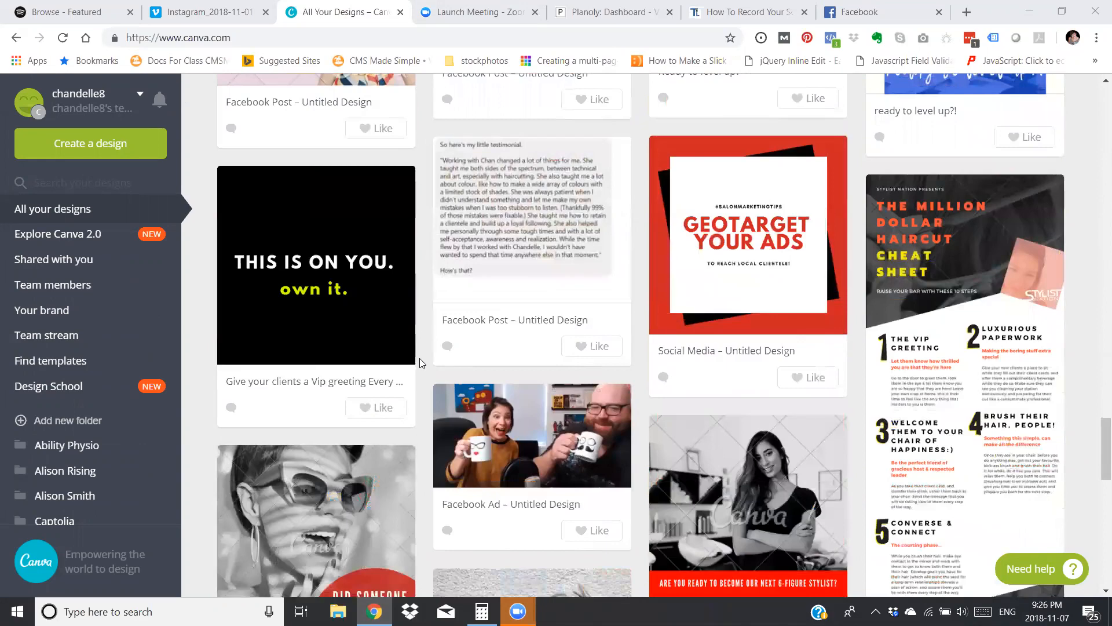
pyautogui.scroll(-8, 419, 358)
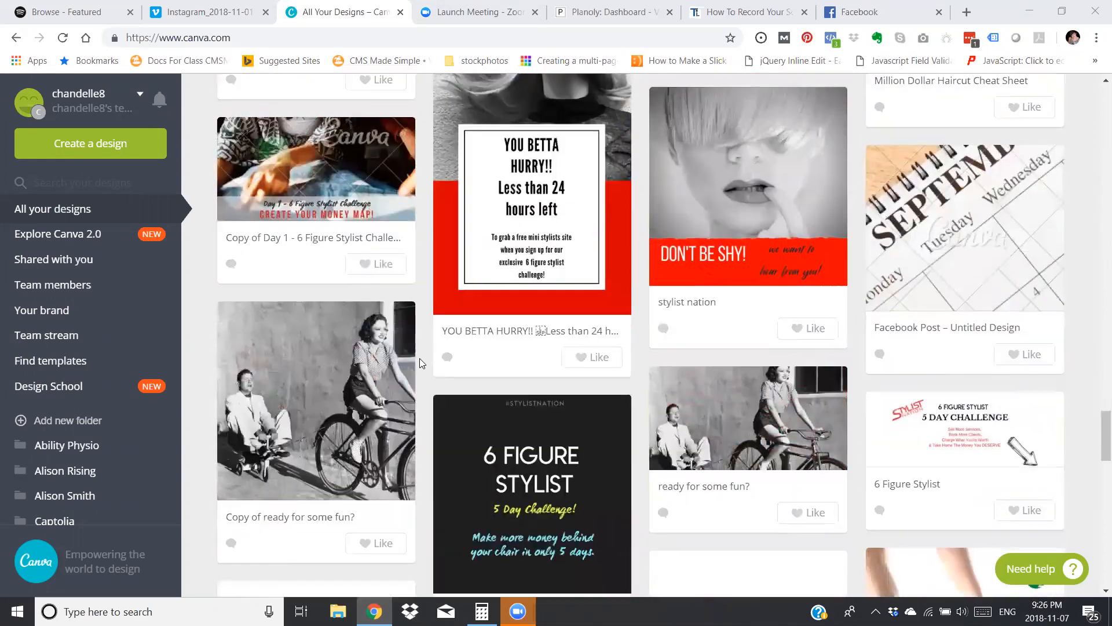
pyautogui.scroll(-15, 420, 358)
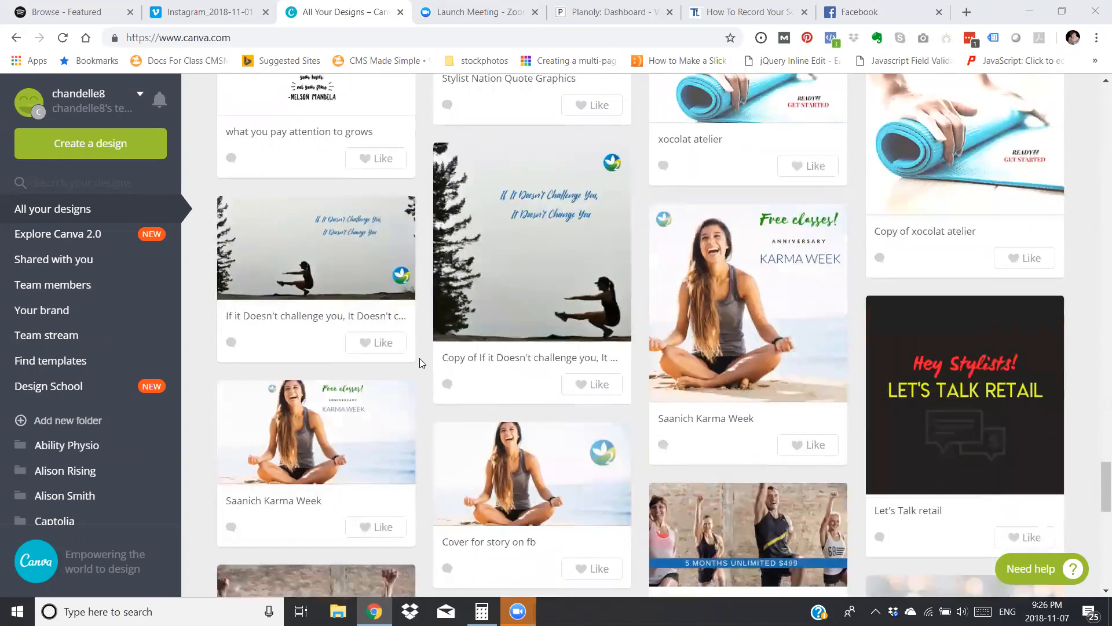
pyautogui.scroll(-8, 420, 358)
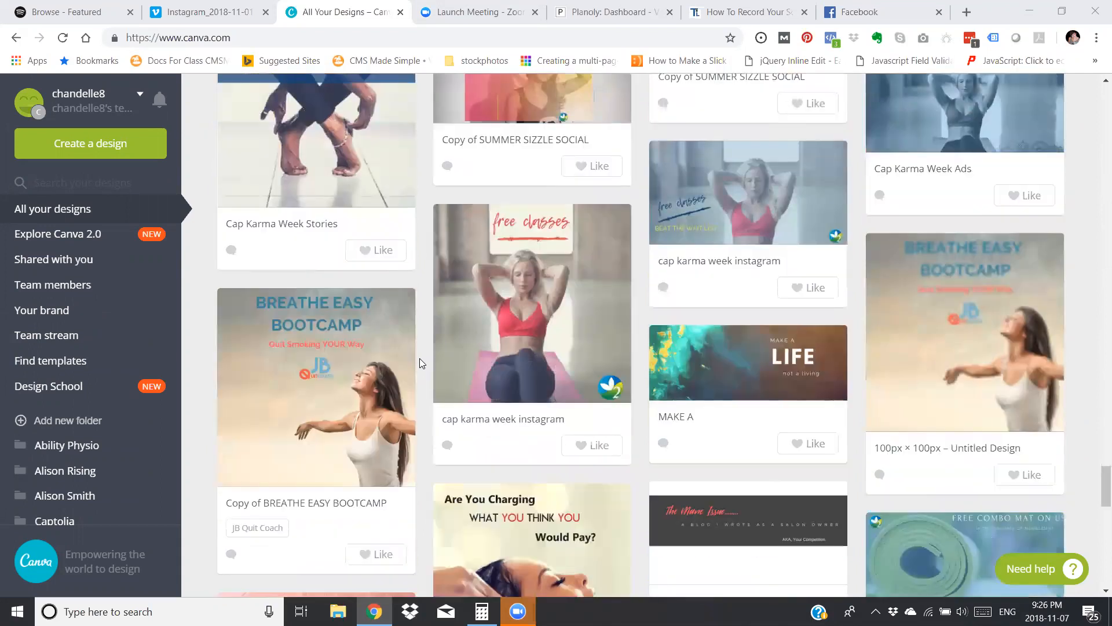
pyautogui.scroll(10, 420, 358)
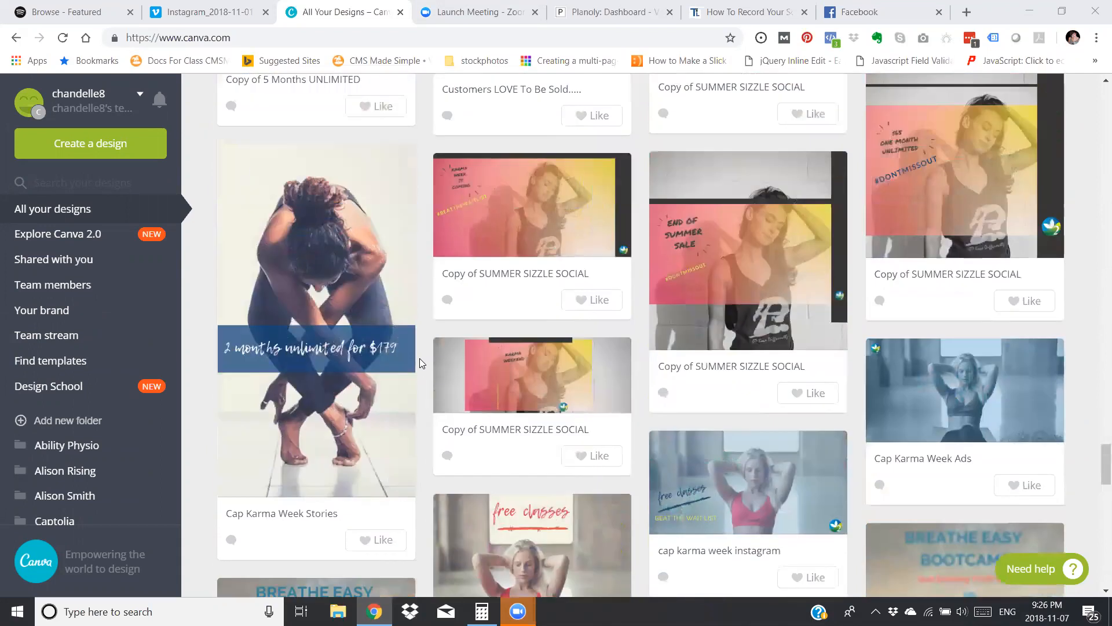
pyautogui.scroll(15, 420, 358)
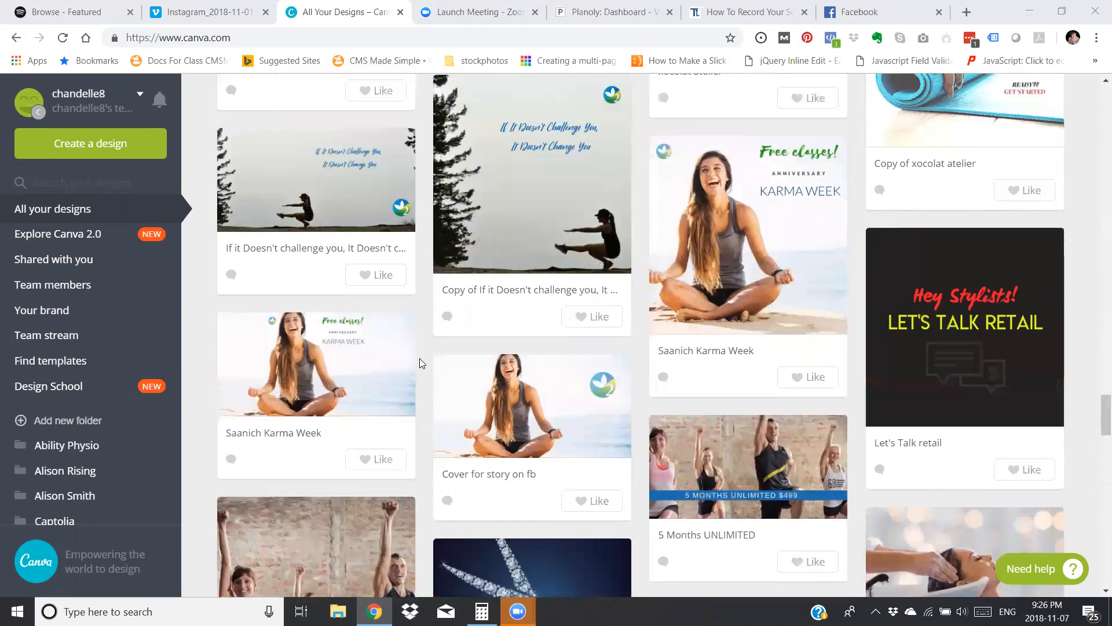
pyautogui.scroll(15, 420, 357)
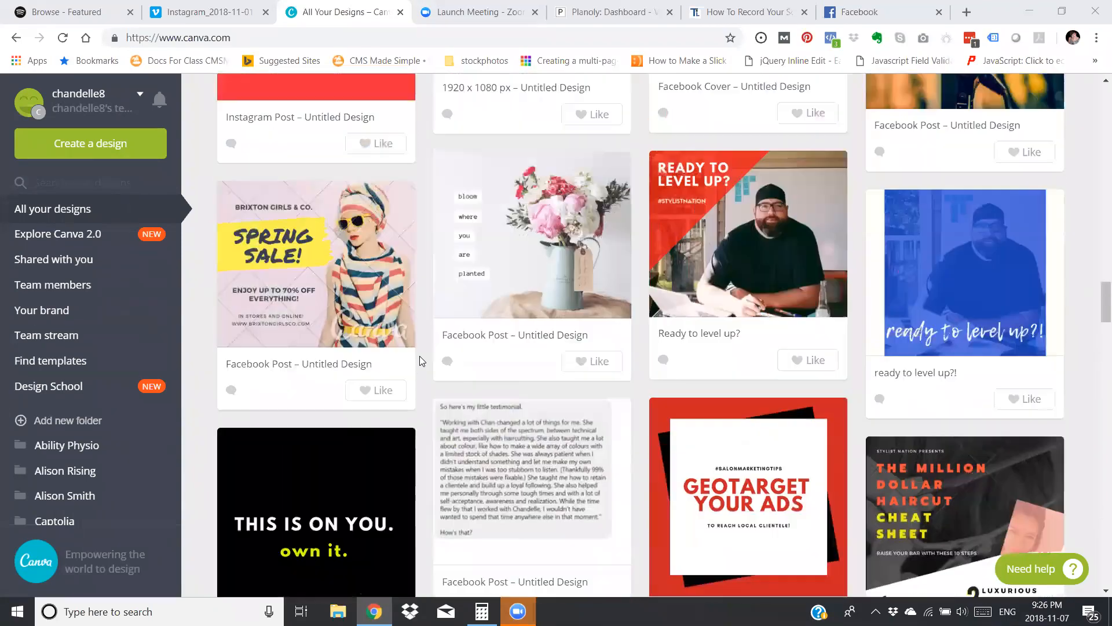
pyautogui.scroll(12, 420, 356)
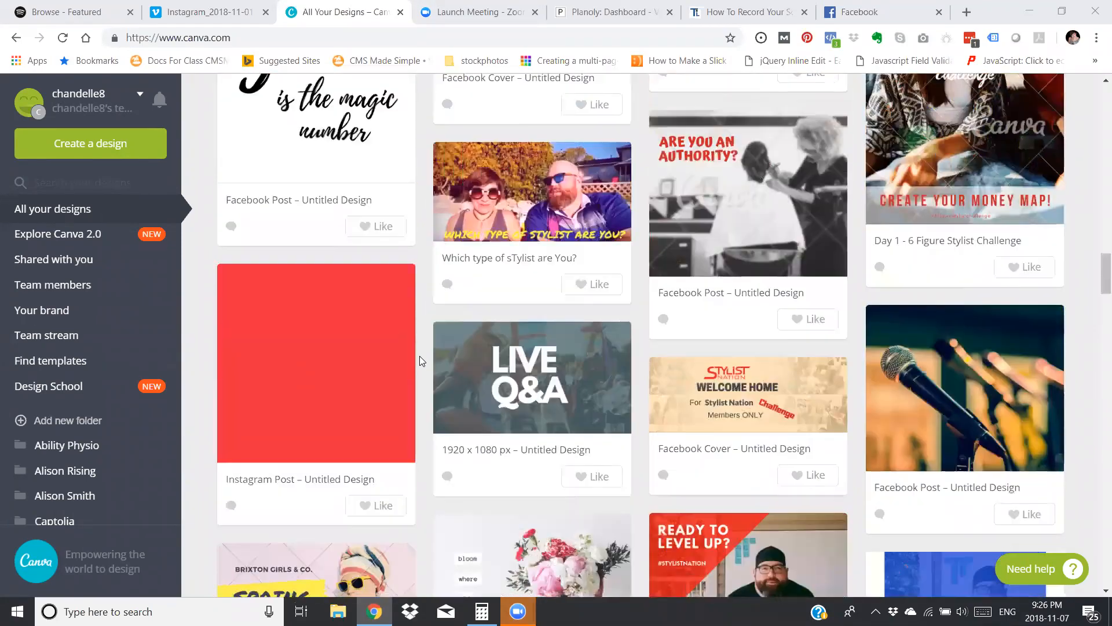
pyautogui.scroll(10, 419, 356)
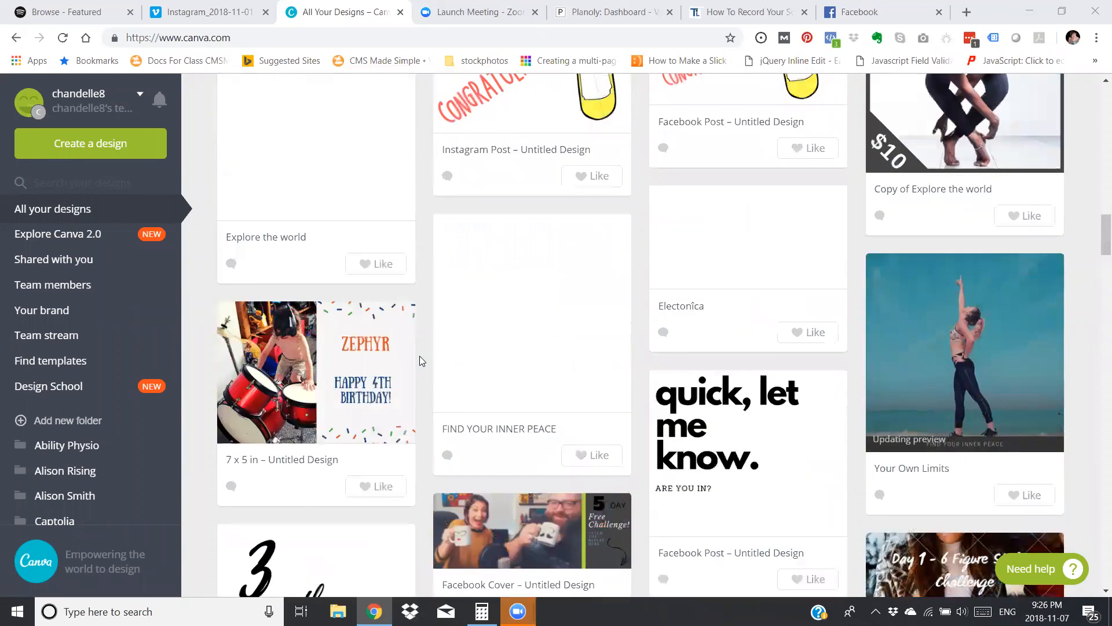
pyautogui.scroll(12, 420, 360)
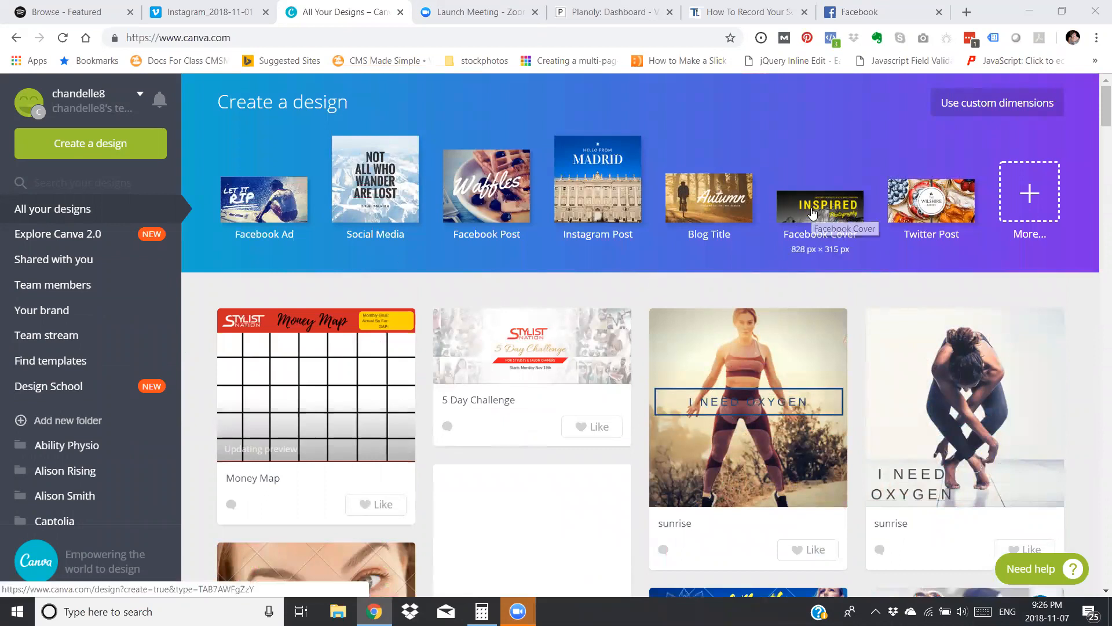
# Create a new blank Instagram Post design.
pyautogui.click(811, 264)
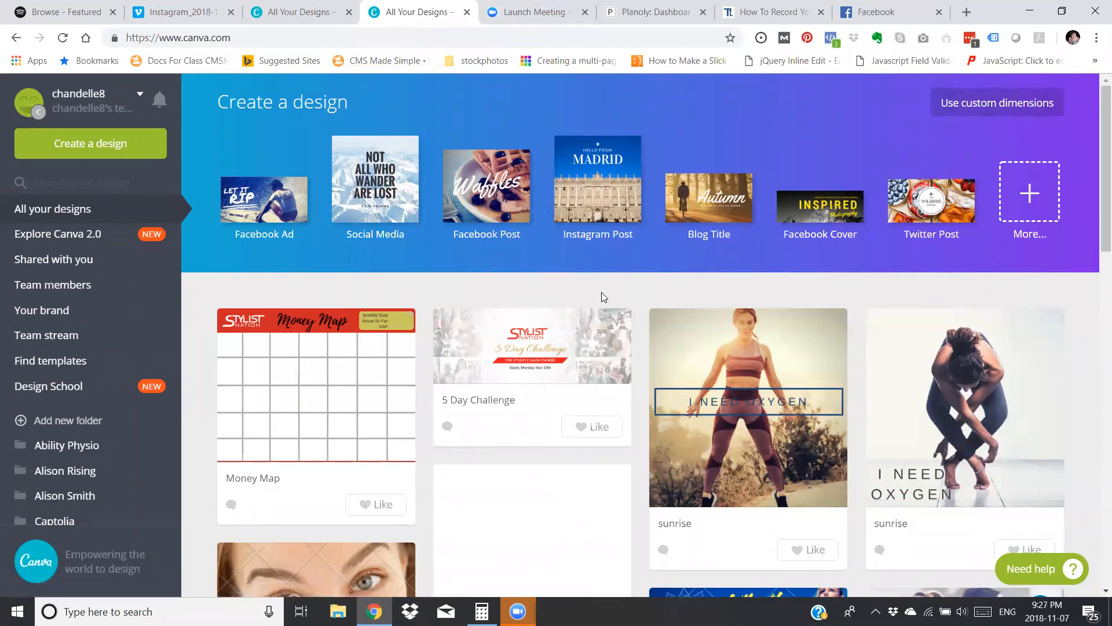
pyautogui.scroll(-5, 602, 293)
pyautogui.scroll(-15, 602, 295)
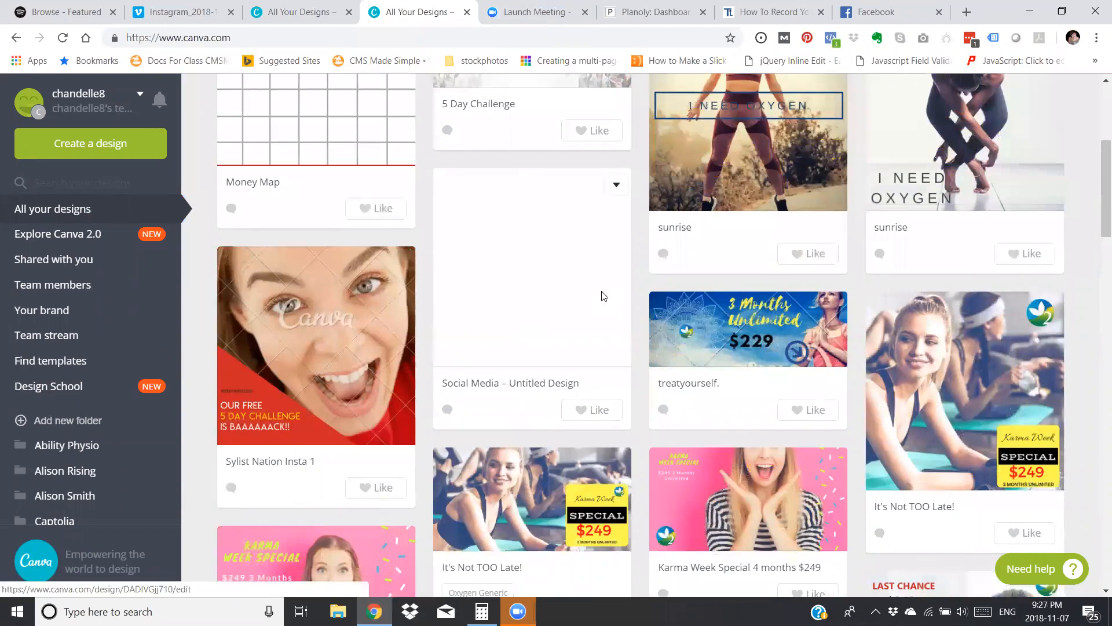
pyautogui.scroll(10, 603, 296)
pyautogui.scroll(10, 605, 296)
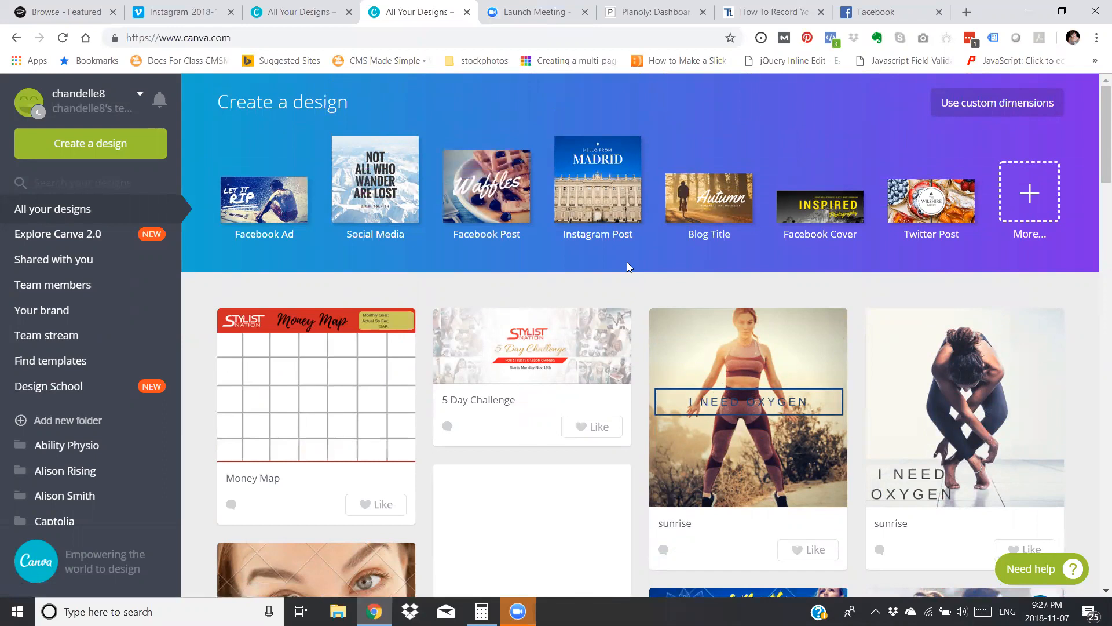
pyautogui.click(618, 250)
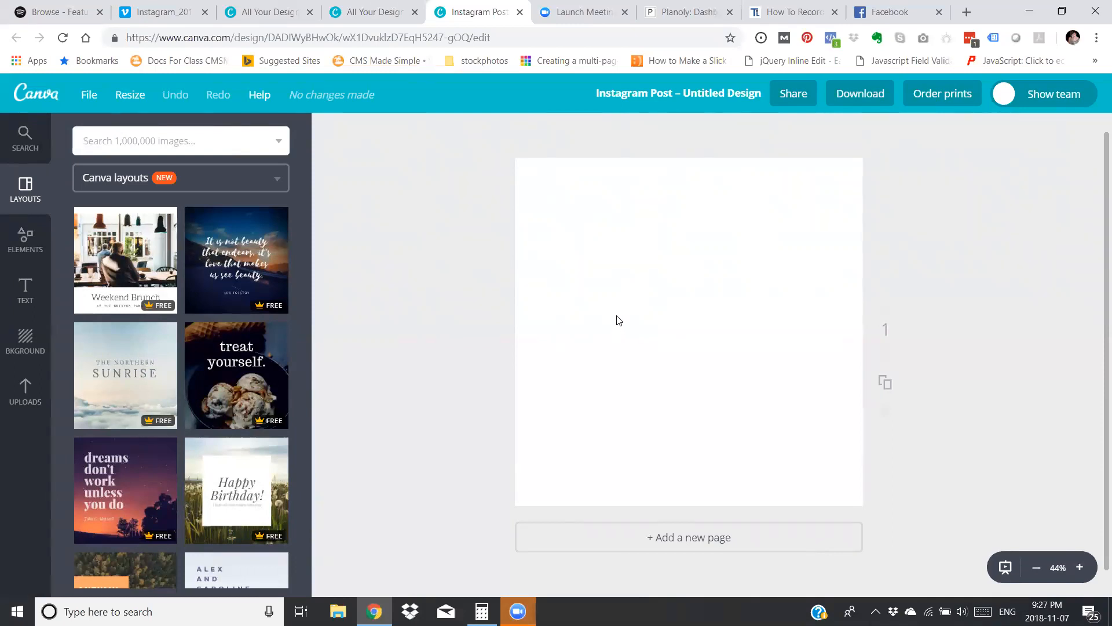
# Add a heading with the person's first name and move it slightly up and left of the page centre.
pyautogui.click(25, 292)
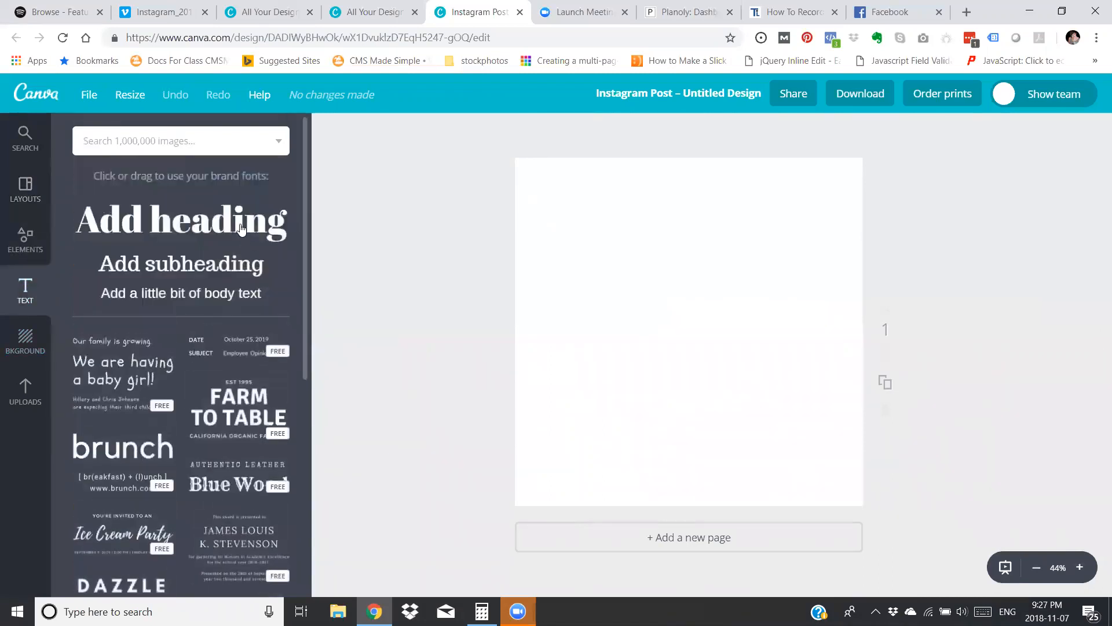
pyautogui.click(281, 250)
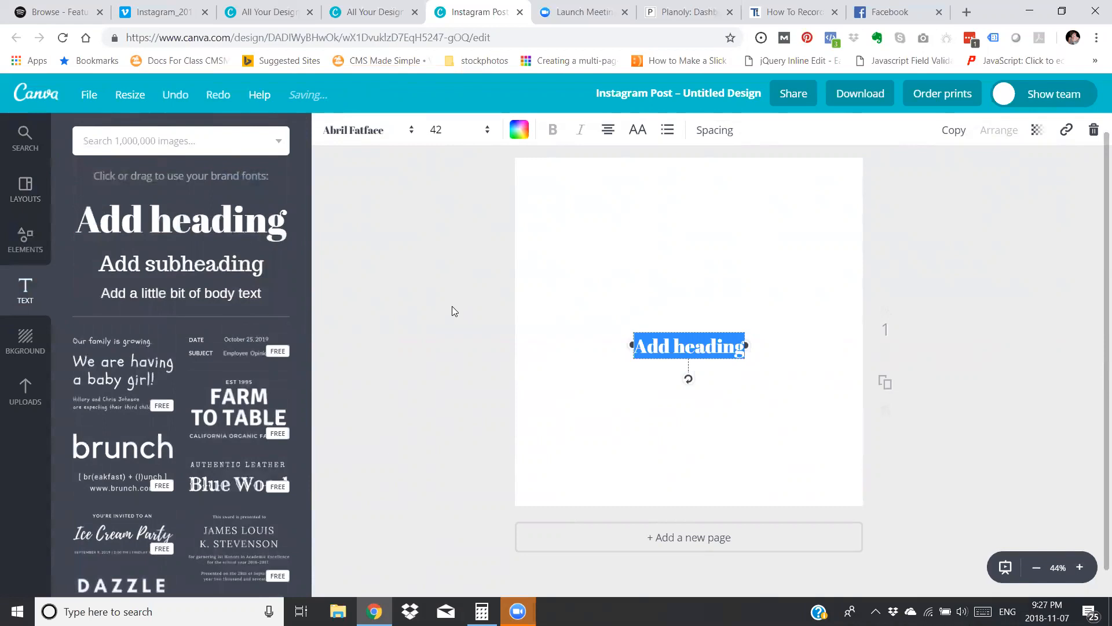
pyautogui.write('Bri')
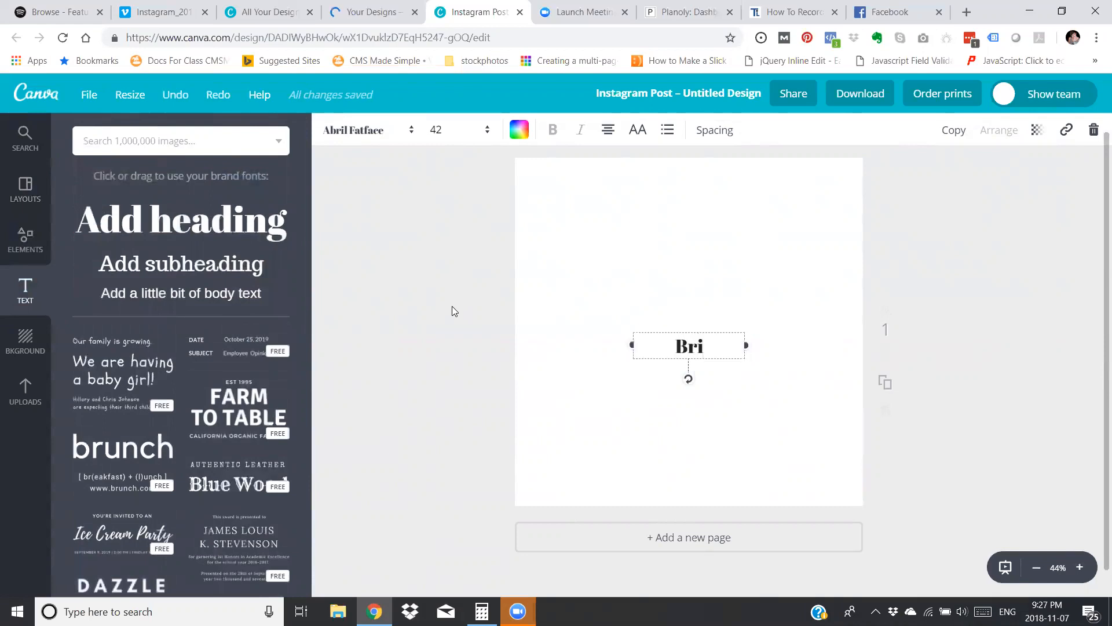
pyautogui.write('ttany')
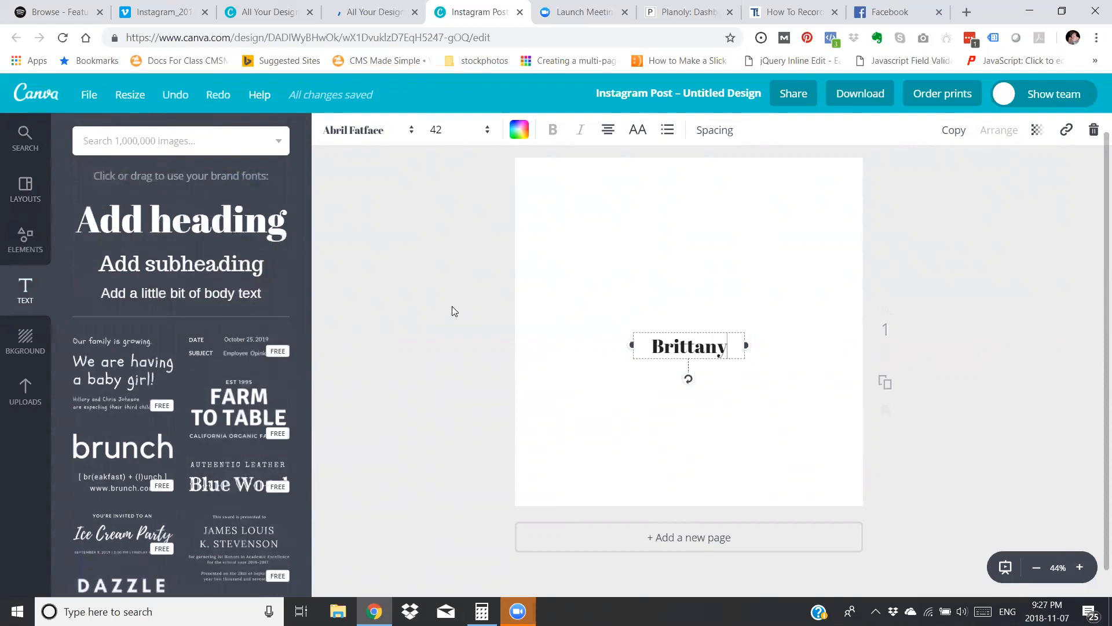
pyautogui.moveTo(659, 343); pyautogui.dragTo(590, 315)
# Add a second heading containing only the letter K and place it just right of the first name.
pyautogui.click(264, 228)
pyautogui.click(702, 349)
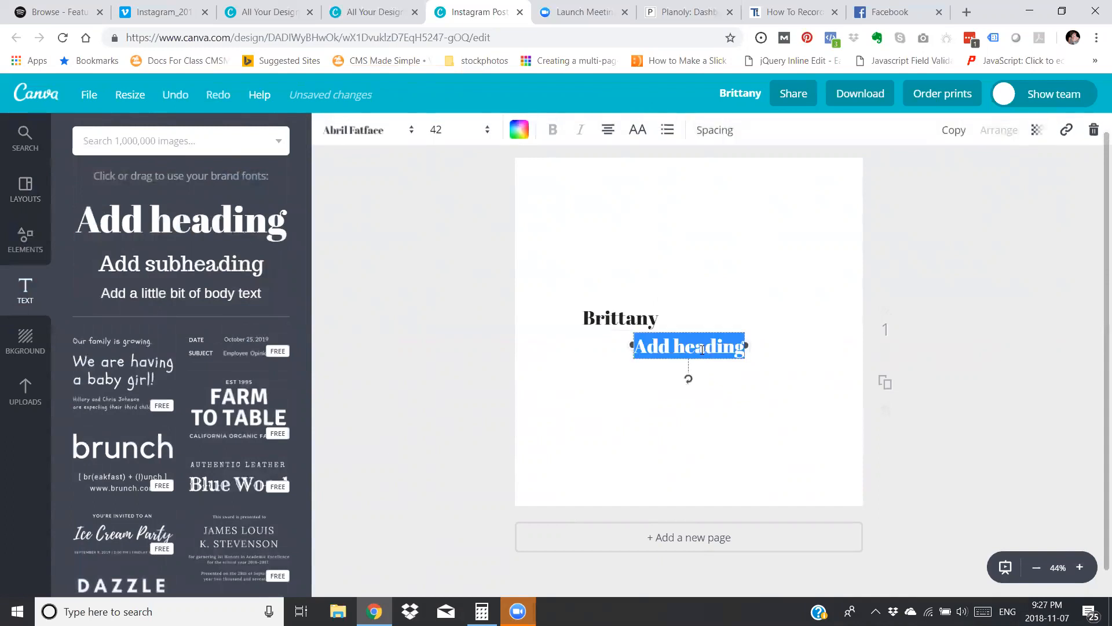
pyautogui.press('BackSpace')
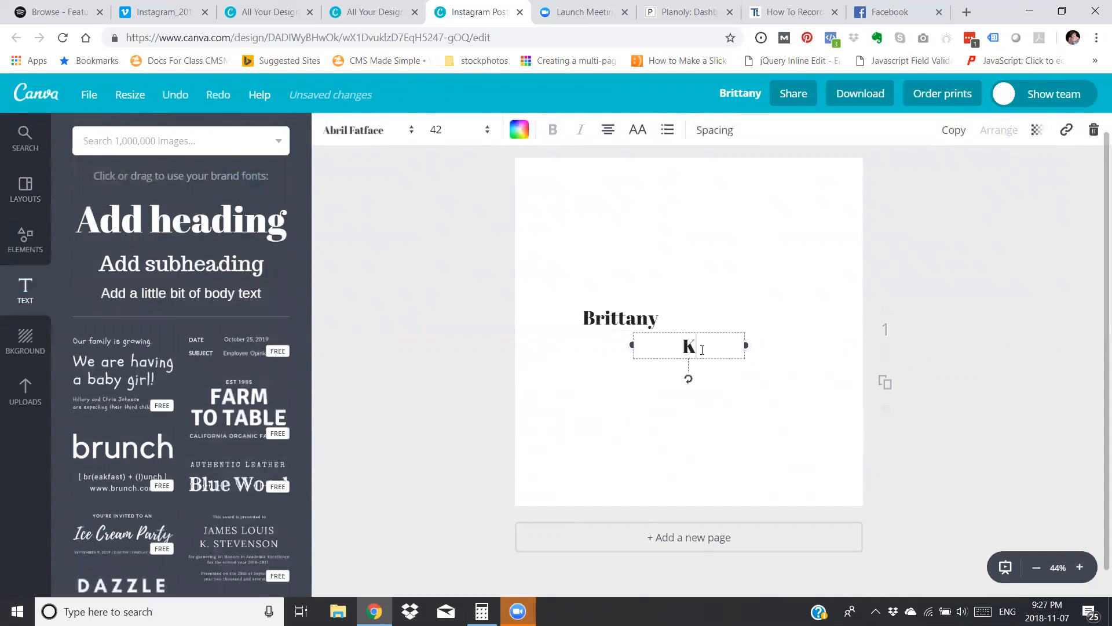
pyautogui.write('K')
pyautogui.click(753, 386)
pyautogui.moveTo(695, 342); pyautogui.dragTo(703, 319)
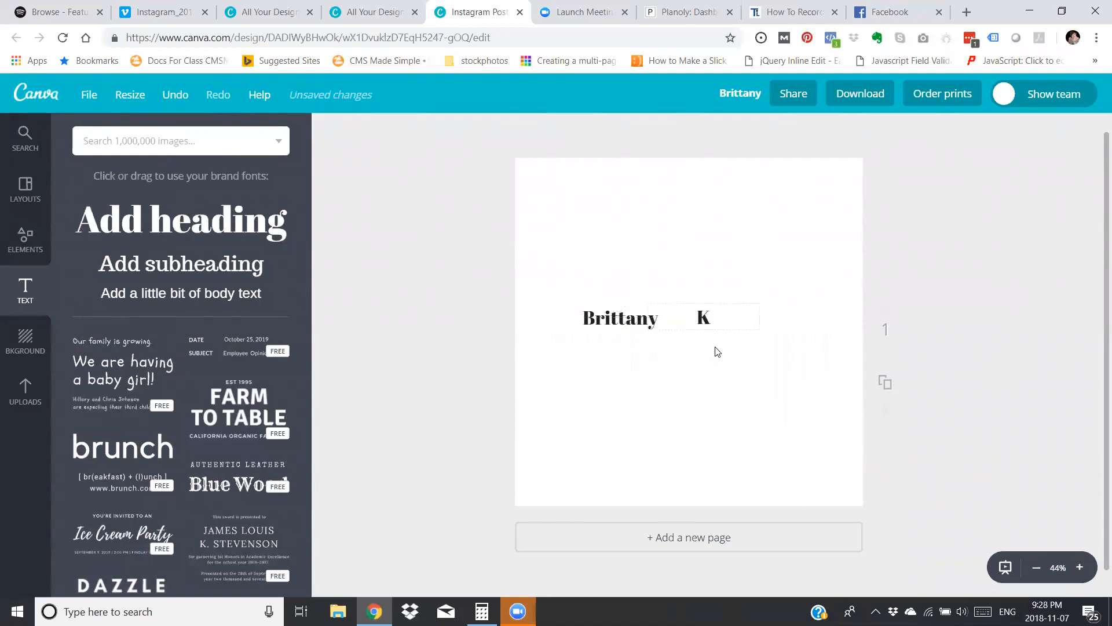
# Set the first-name heading to size 64 in the Adumu Regular font.
pyautogui.click(623, 320)
pyautogui.click(446, 131)
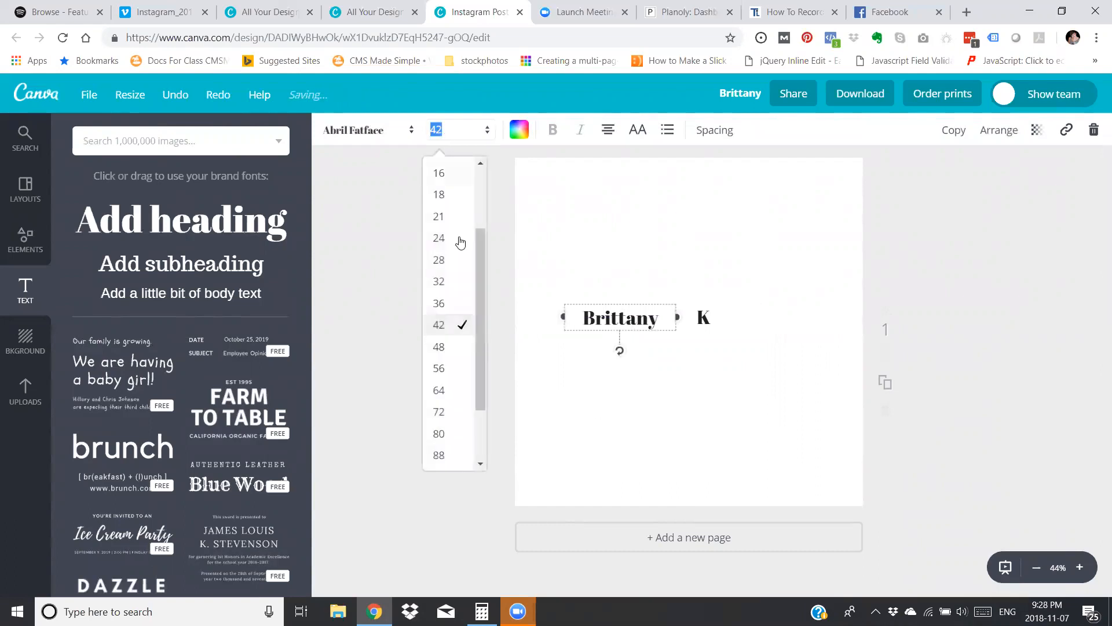
pyautogui.click(444, 396)
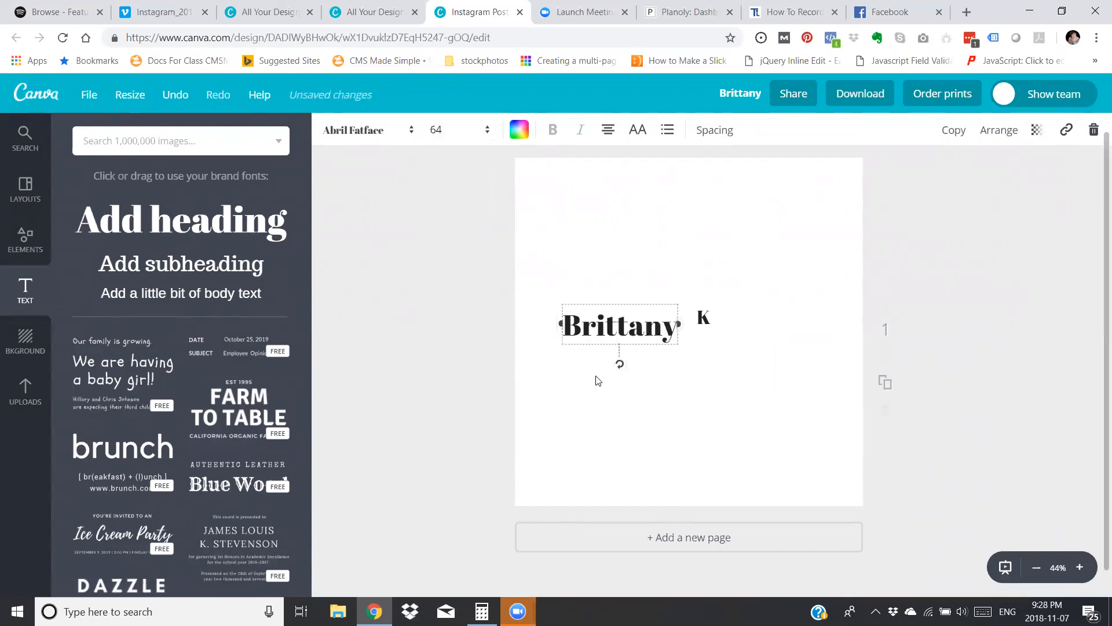
pyautogui.click(366, 137)
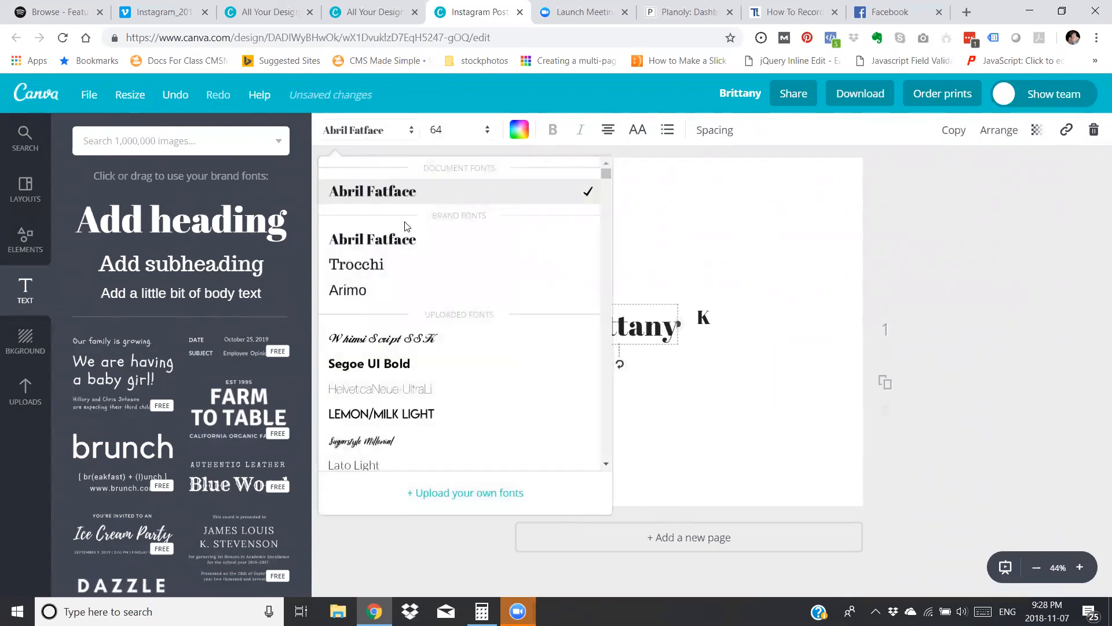
pyautogui.scroll(-1, 407, 231)
pyautogui.scroll(-8, 407, 231)
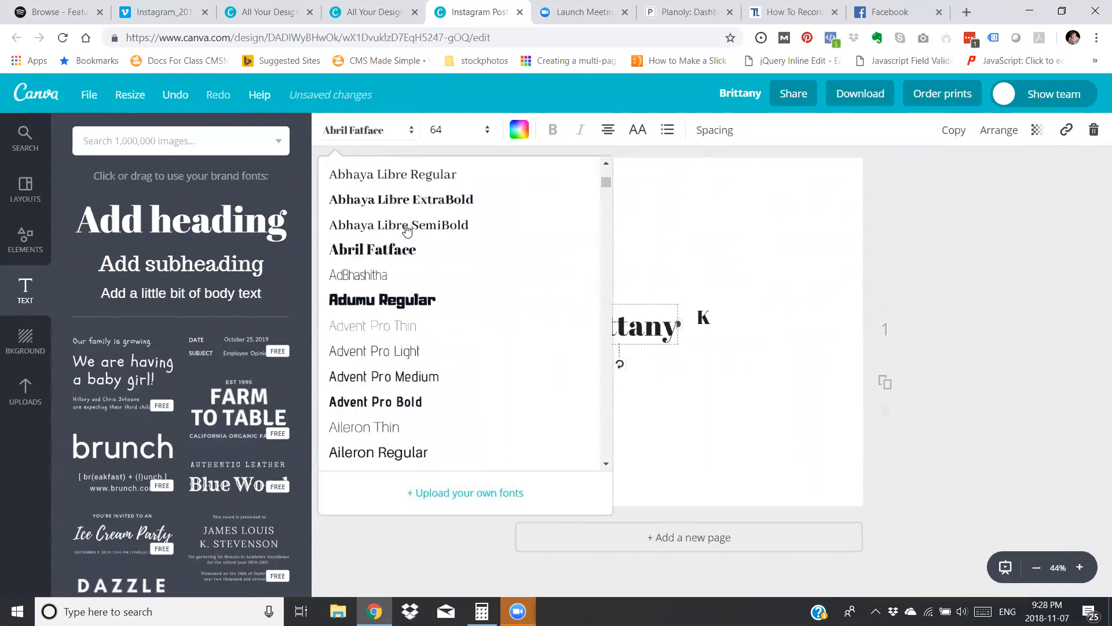
pyautogui.scroll(-1, 408, 231)
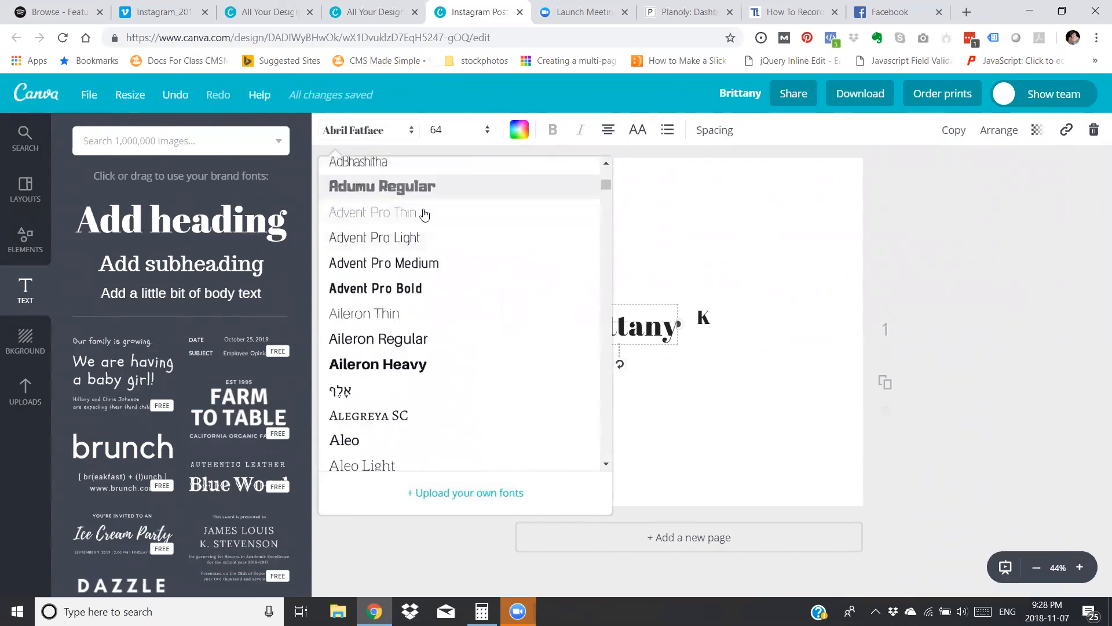
pyautogui.click(420, 187)
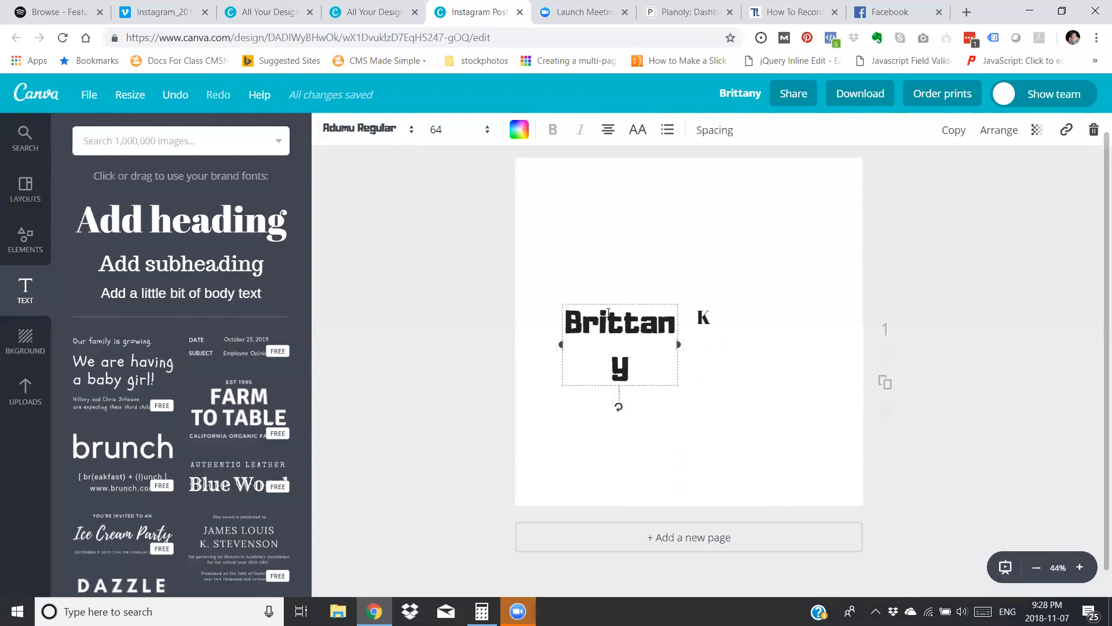
# Widen the first-name text box so the name fits on one line and align it beside the K.
pyautogui.moveTo(681, 344); pyautogui.dragTo(711, 339)
pyautogui.click(762, 353)
pyautogui.moveTo(633, 325); pyautogui.dragTo(626, 313)
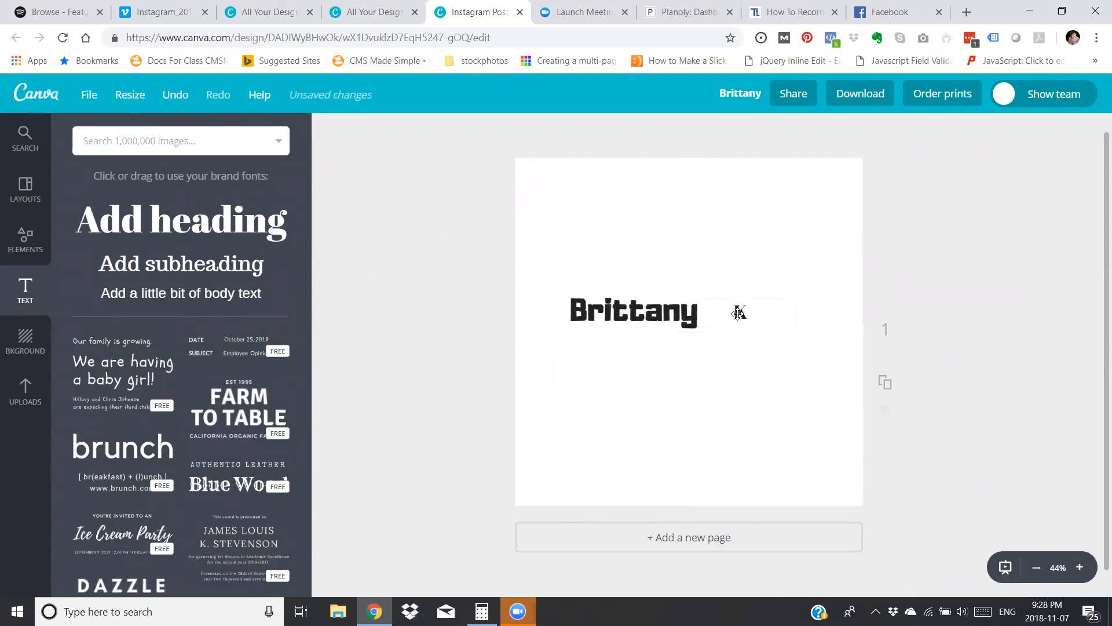
# Change the letter K to the LEMON/MILK LIGHT font.
pyautogui.click(738, 313)
pyautogui.click(362, 137)
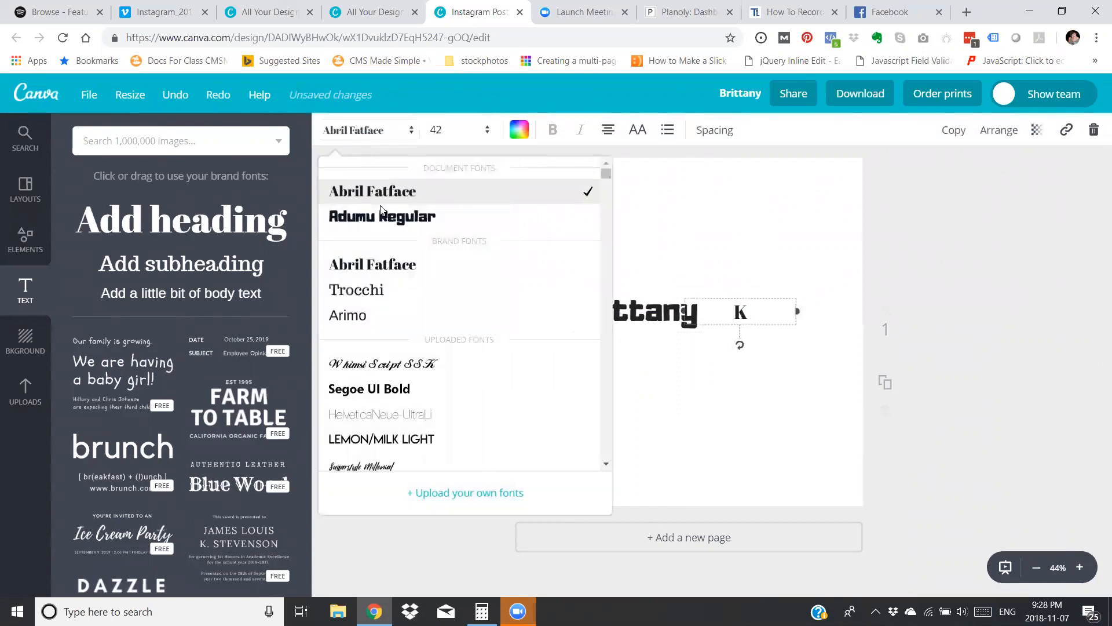
pyautogui.click(413, 440)
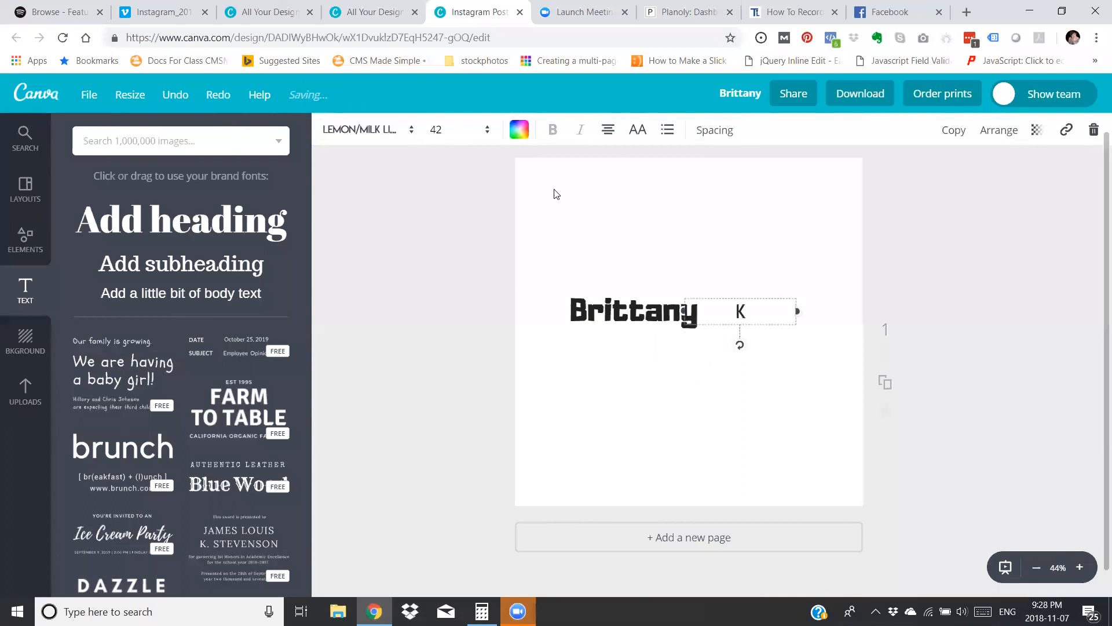
# Set the K's font size to 144 and move it close to the end of the first name.
pyautogui.click(449, 144)
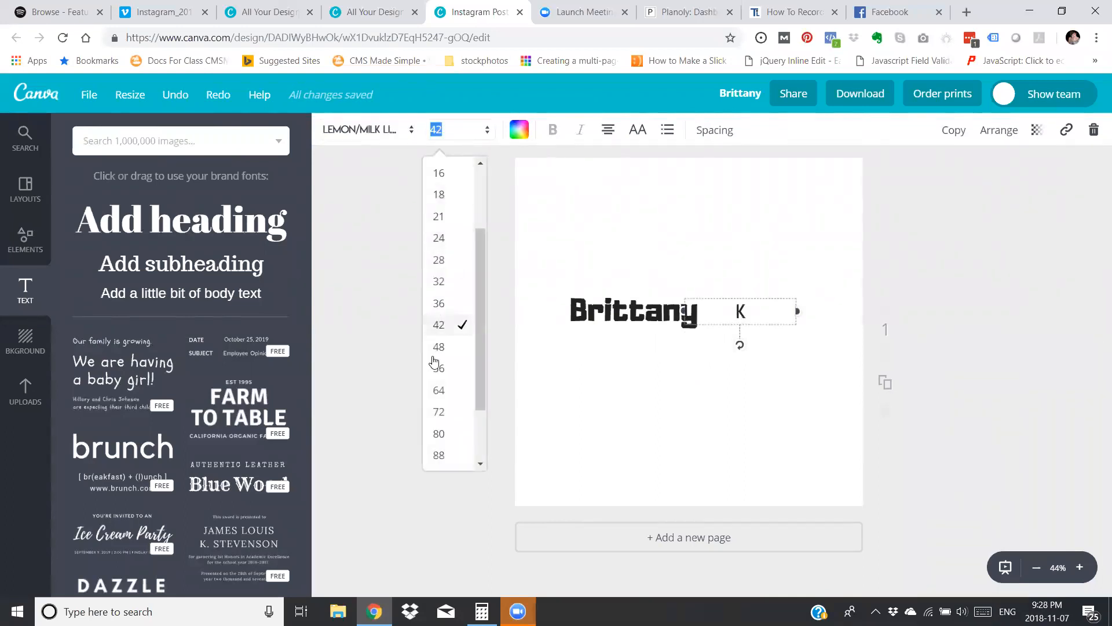
pyautogui.click(442, 454)
pyautogui.click(435, 130)
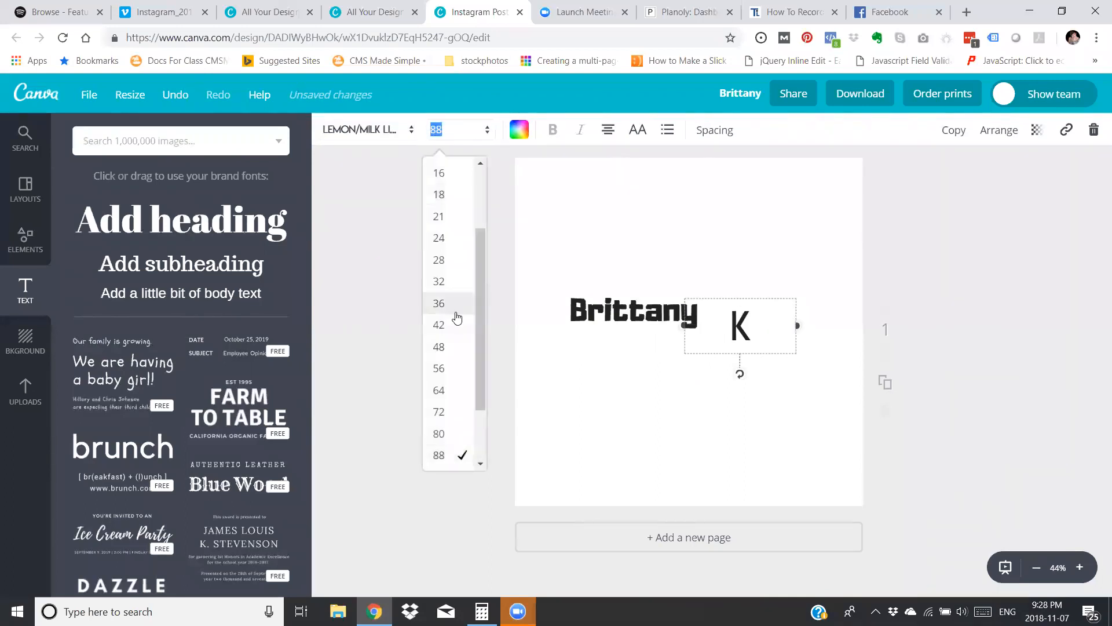
pyautogui.scroll(-3, 454, 324)
pyautogui.click(438, 460)
pyautogui.moveTo(737, 328); pyautogui.dragTo(718, 304)
pyautogui.click(598, 407)
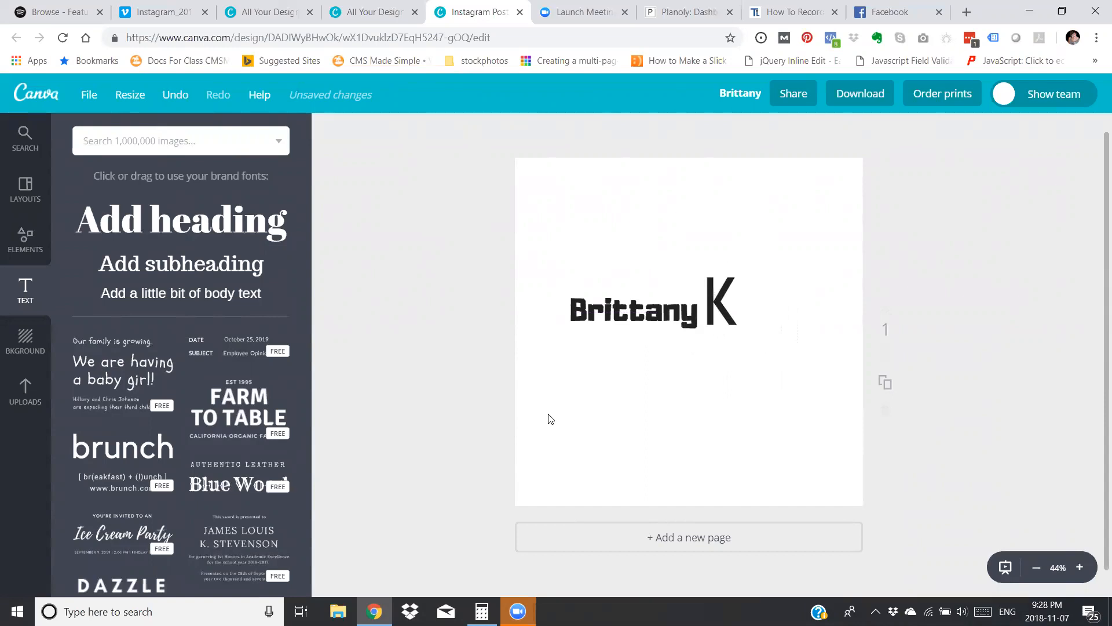
# Add body text reading ".com" at size 36 and place it just right of the K, near its base.
pyautogui.click(253, 297)
pyautogui.write('.com')
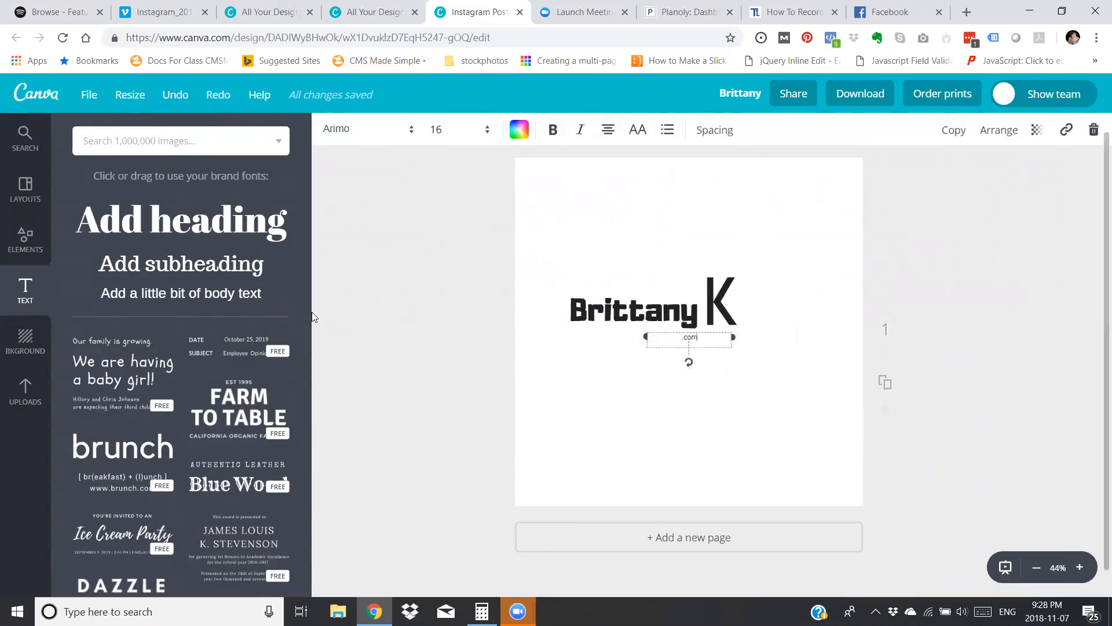
pyautogui.click(436, 130)
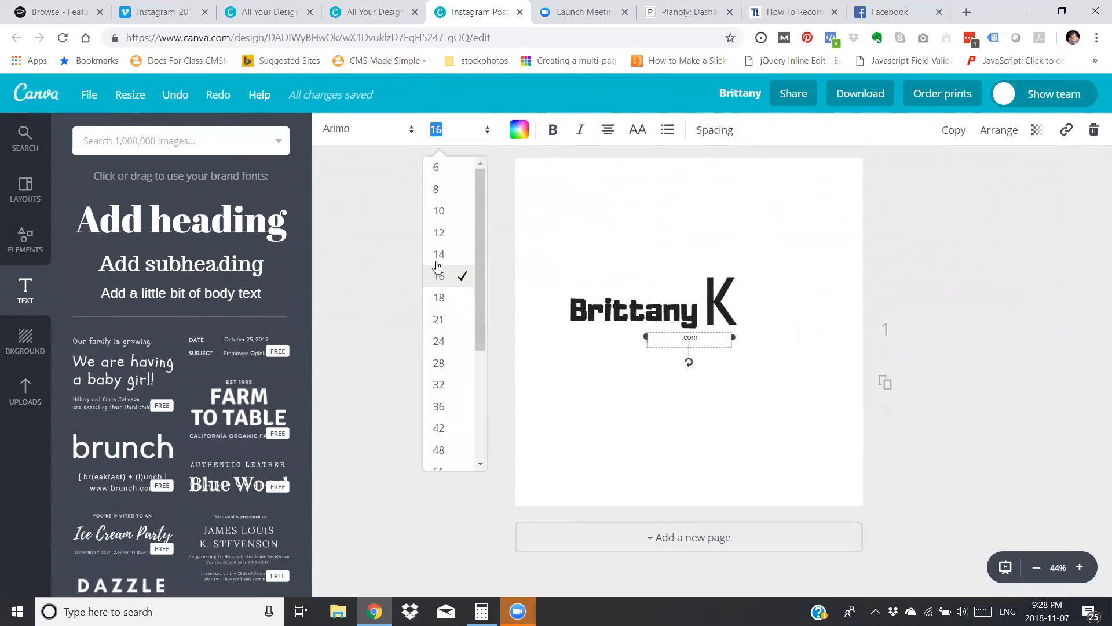
pyautogui.click(438, 408)
pyautogui.click(482, 397)
pyautogui.moveTo(690, 344); pyautogui.dragTo(762, 316)
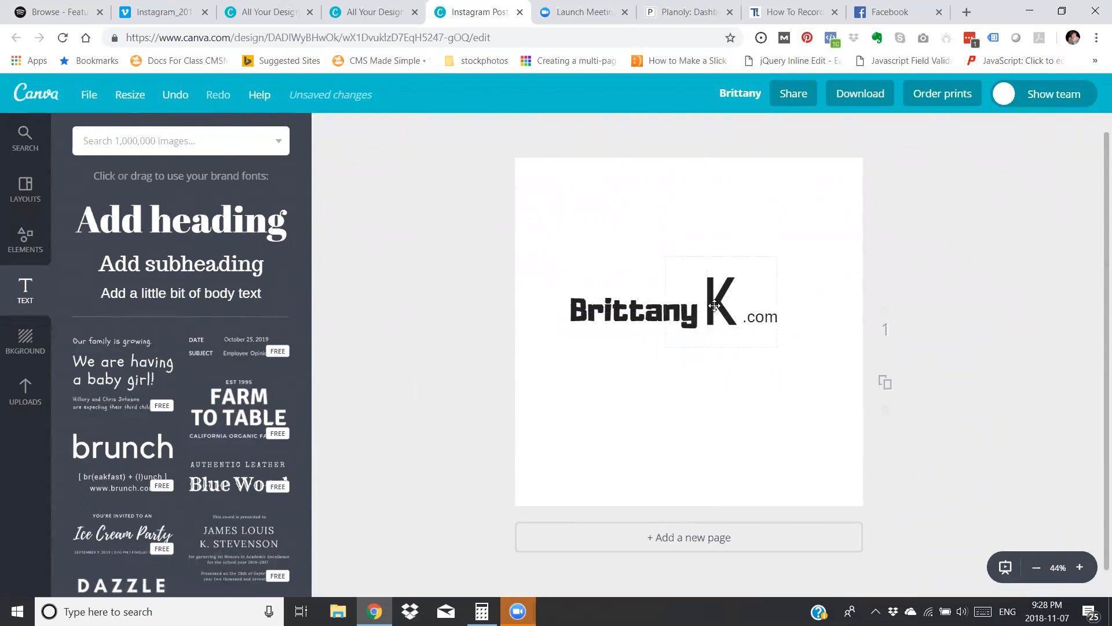
# Colour the K lime green using the Oxygen brand colors.
pyautogui.click(716, 343)
pyautogui.click(519, 129)
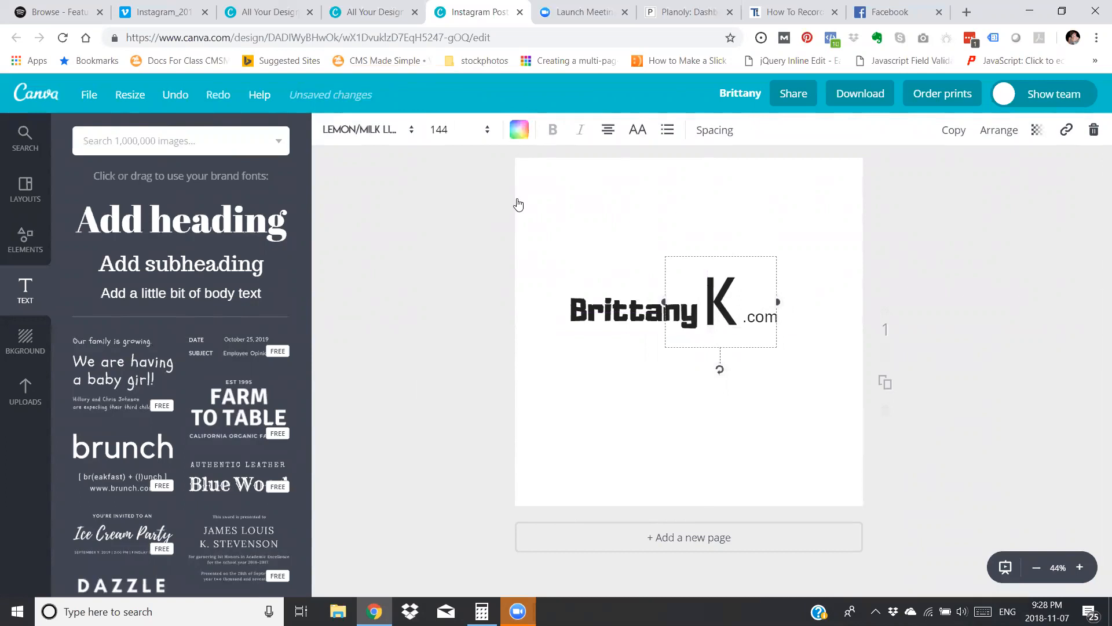
pyautogui.click(587, 288)
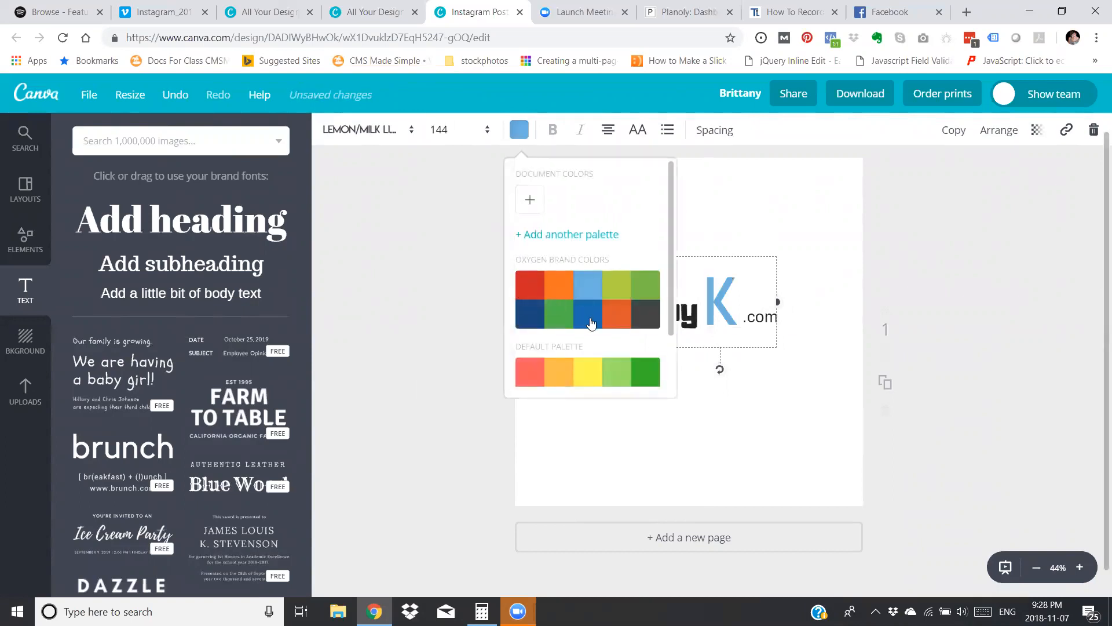
pyautogui.click(616, 287)
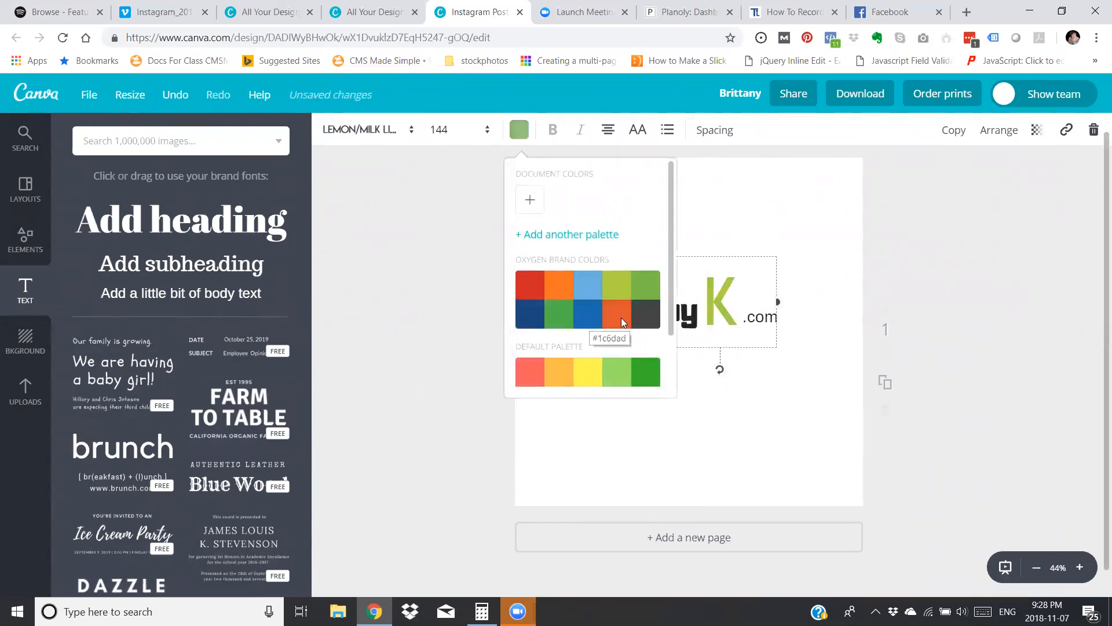
pyautogui.click(761, 454)
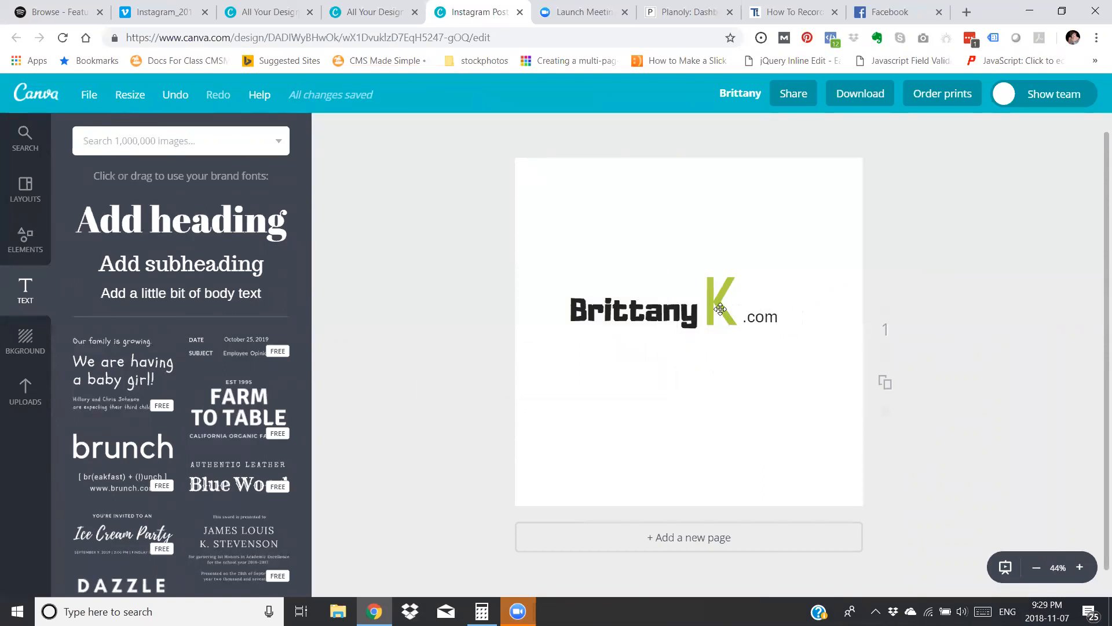
# Duplicate the first-name text and place the copy directly below the original.
pyautogui.click(638, 315)
pyautogui.click(960, 139)
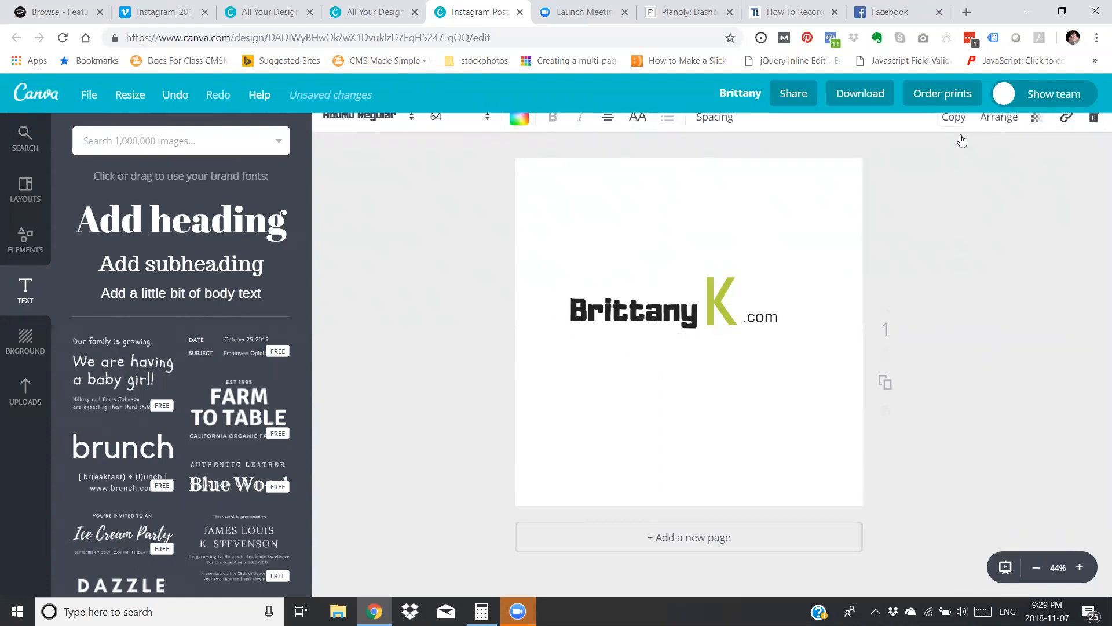
pyautogui.moveTo(673, 340); pyautogui.dragTo(650, 382)
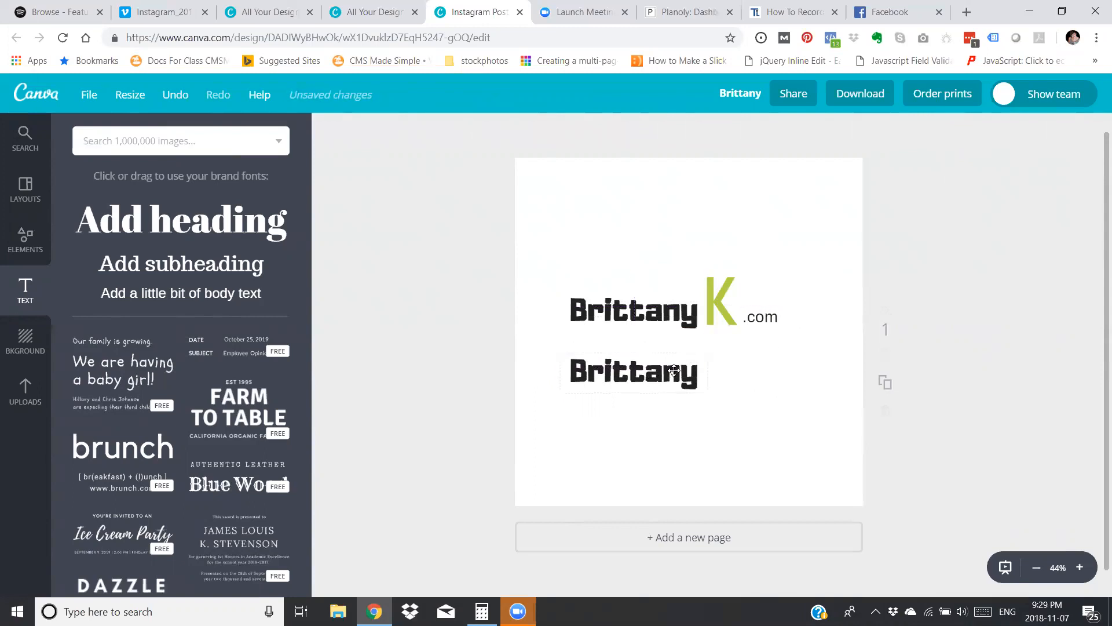
# Set the lower first-name copy in the Peach Milk font at size 104.
pyautogui.click(362, 129)
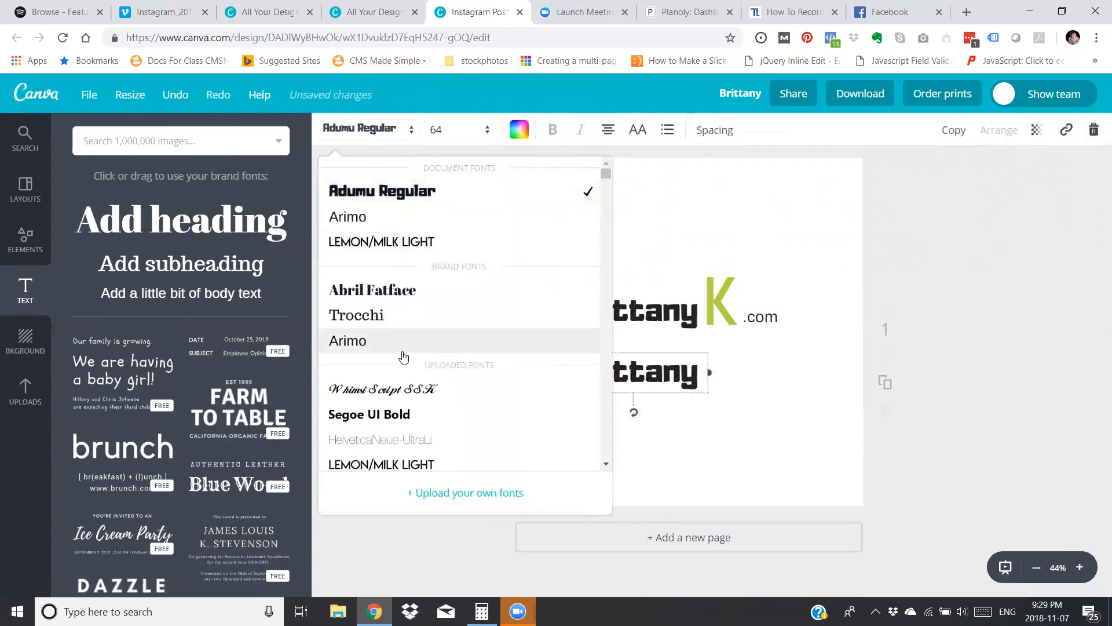
pyautogui.scroll(-8, 403, 356)
pyautogui.scroll(5, 405, 357)
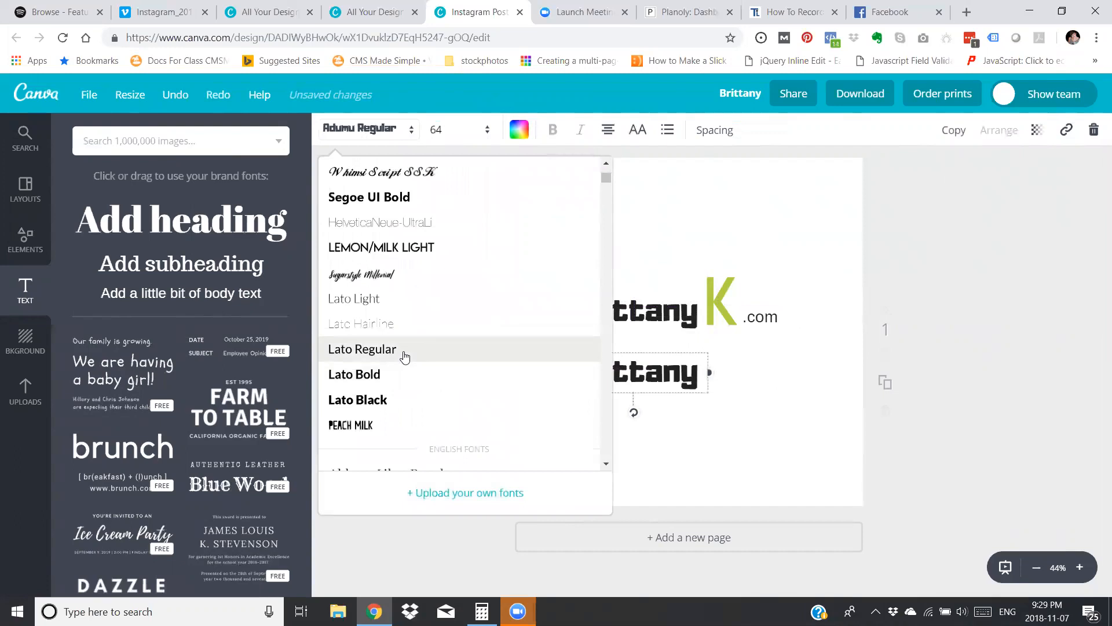
pyautogui.scroll(-3, 404, 356)
pyautogui.click(397, 293)
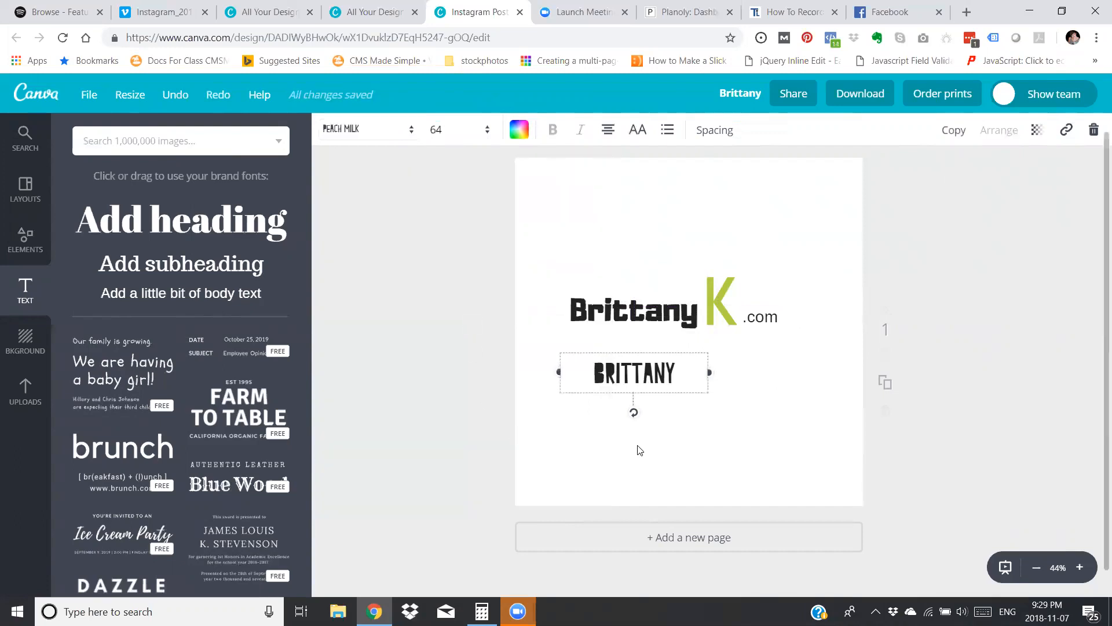
pyautogui.moveTo(635, 373); pyautogui.dragTo(626, 377)
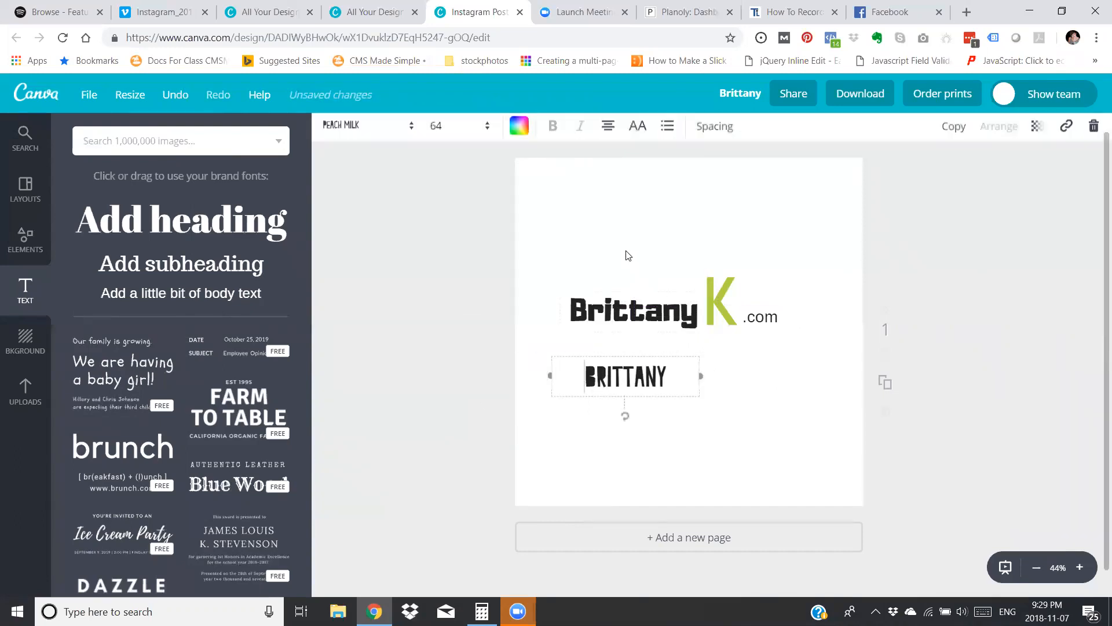
pyautogui.click(446, 132)
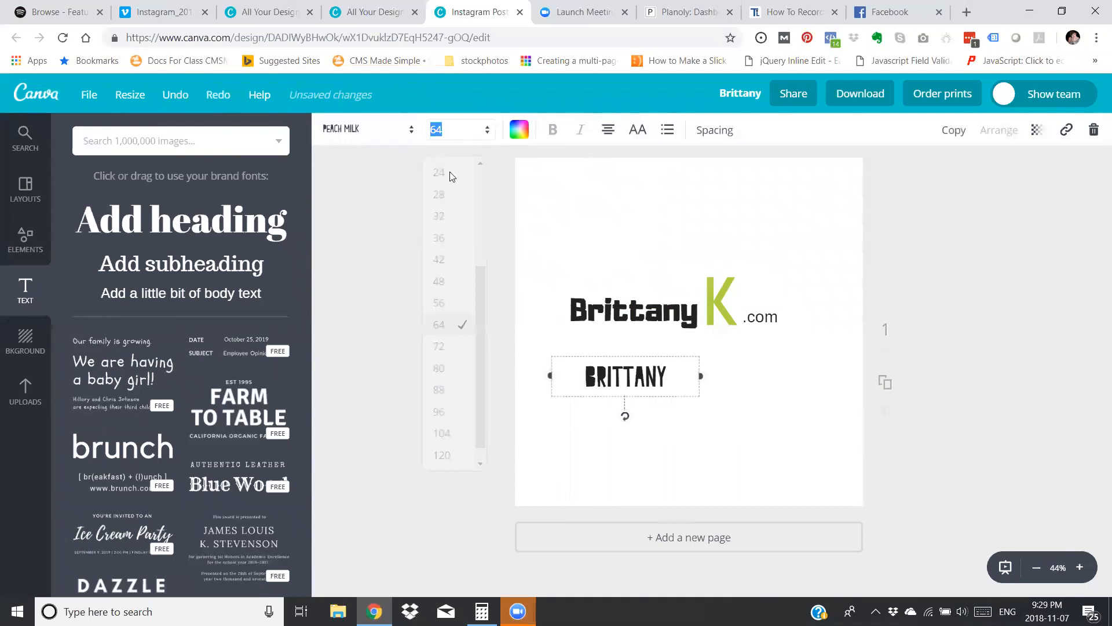
pyautogui.click(461, 433)
pyautogui.click(768, 417)
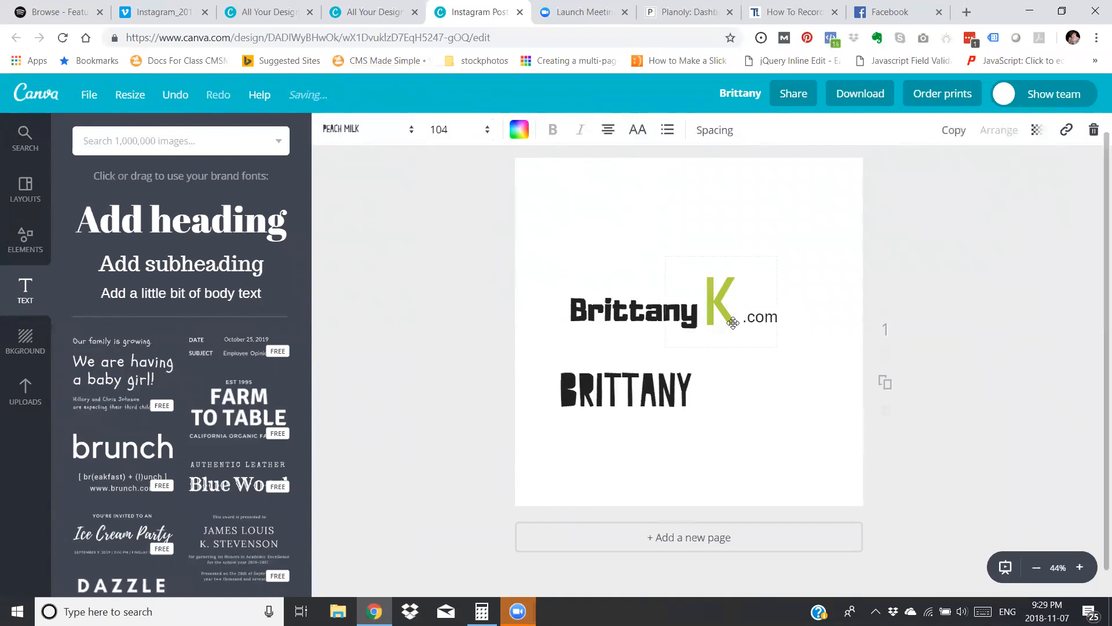
# Duplicate the green K and place the copy beside the lower first name.
pyautogui.click(719, 294)
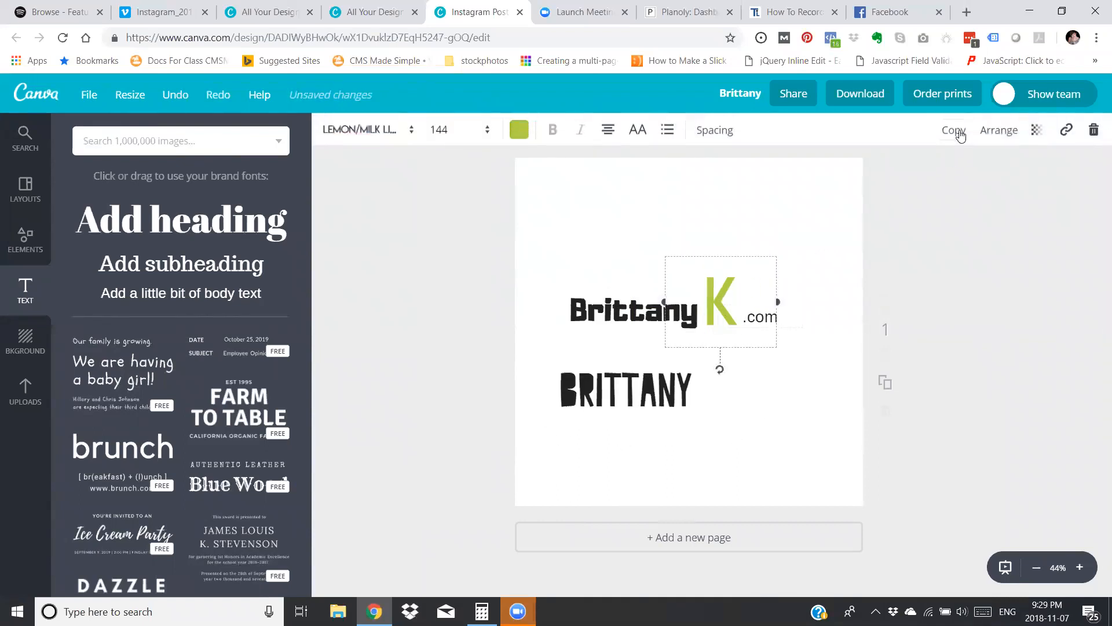
pyautogui.click(959, 134)
pyautogui.click(819, 331)
pyautogui.moveTo(738, 318); pyautogui.dragTo(732, 388)
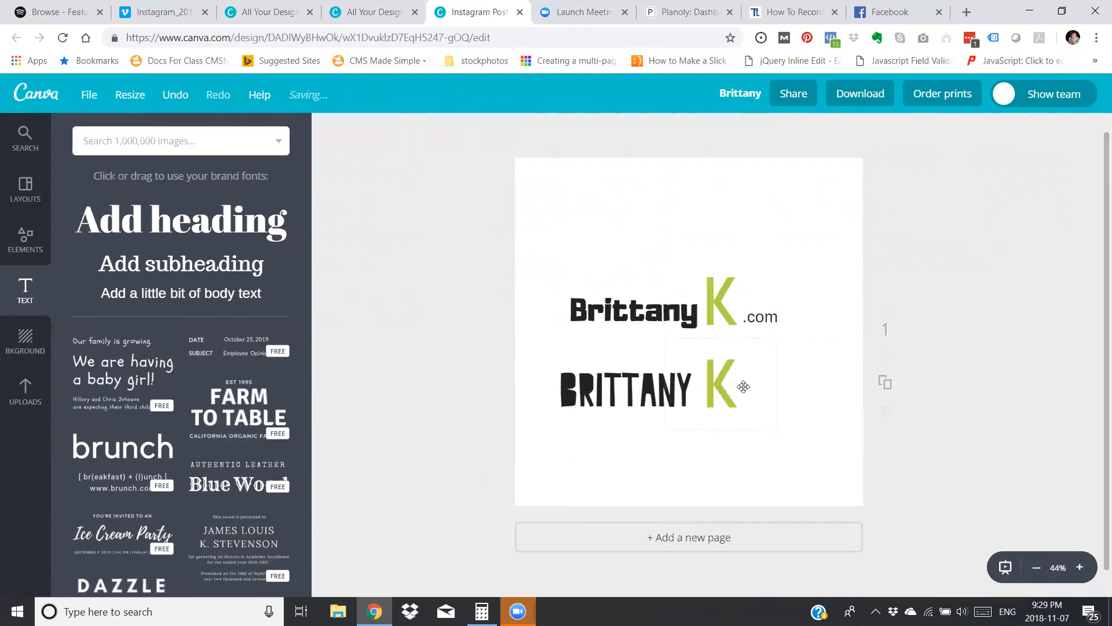
# Try the Whimsi Script SSK font on the lower K.
pyautogui.click(729, 386)
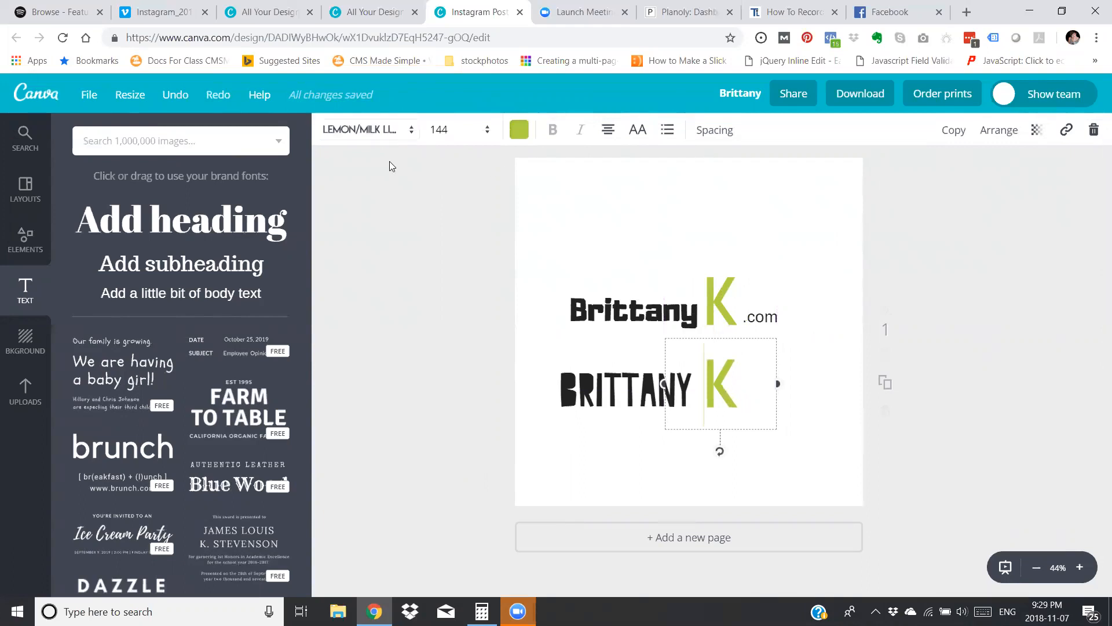
pyautogui.click(384, 132)
pyautogui.scroll(-3, 410, 316)
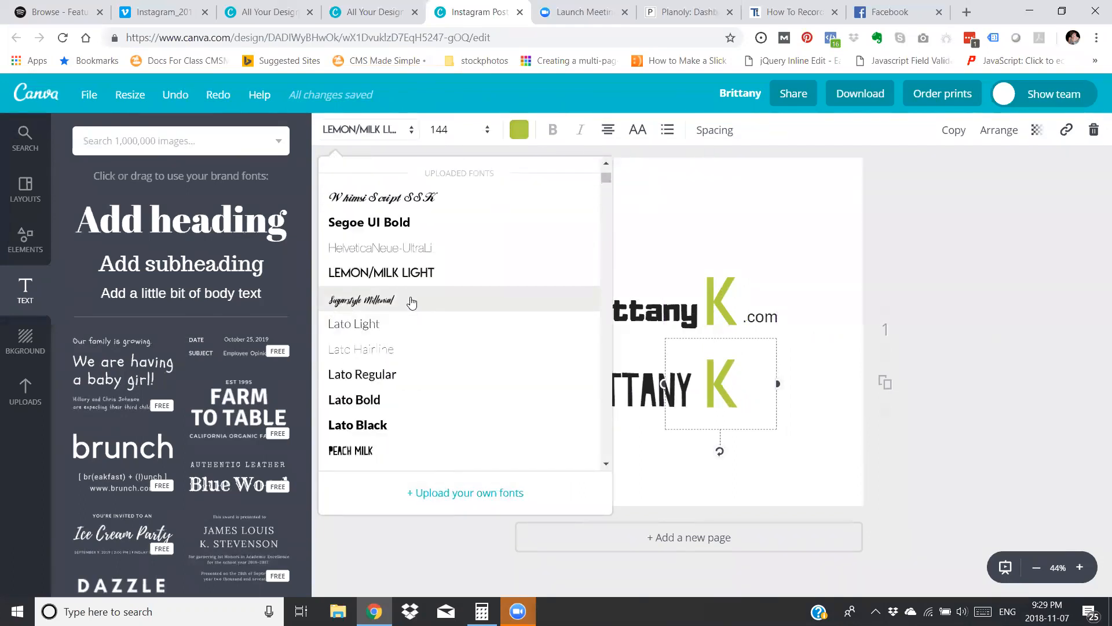
pyautogui.click(409, 199)
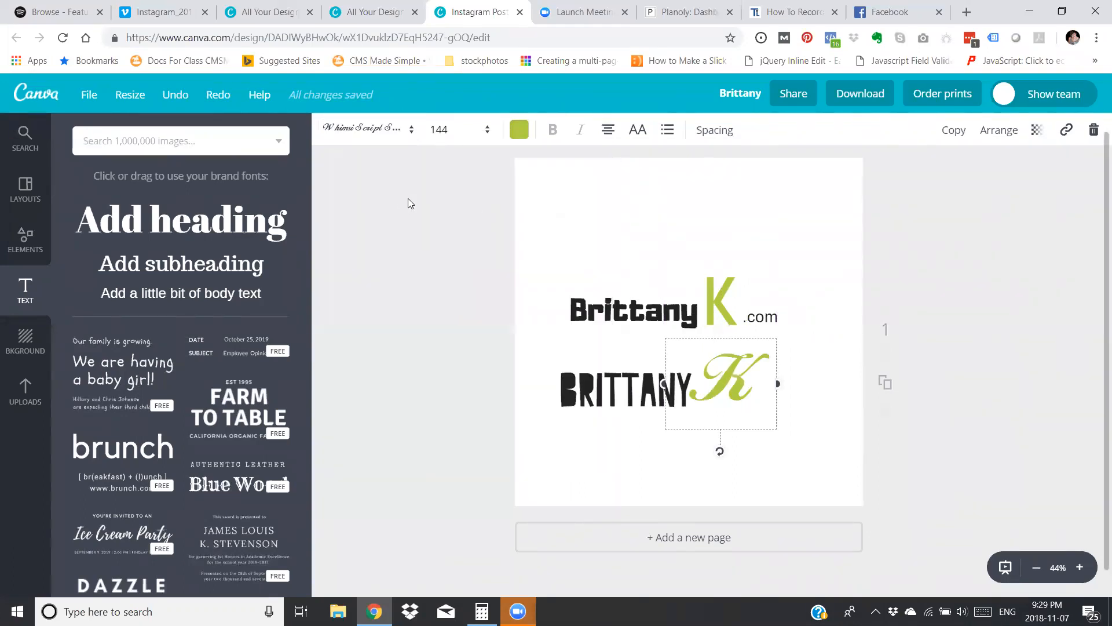
# Change the lower K to the Sugarstyle Millenial font.
pyautogui.click(382, 130)
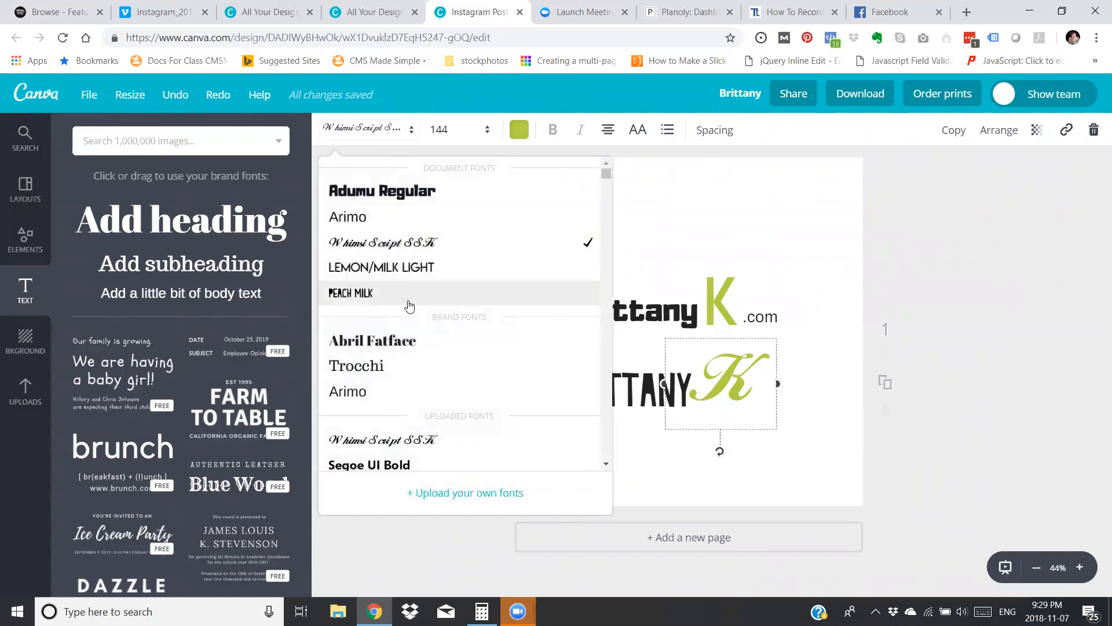
pyautogui.scroll(-2, 408, 303)
pyautogui.scroll(-2, 410, 301)
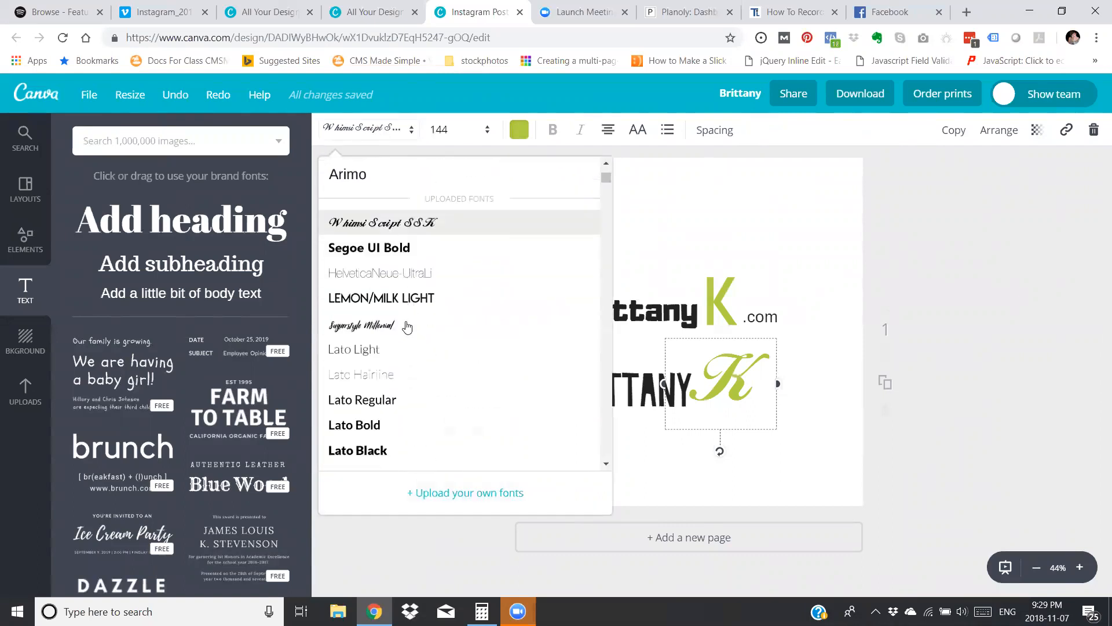
pyautogui.click(405, 325)
pyautogui.click(520, 404)
pyautogui.click(727, 396)
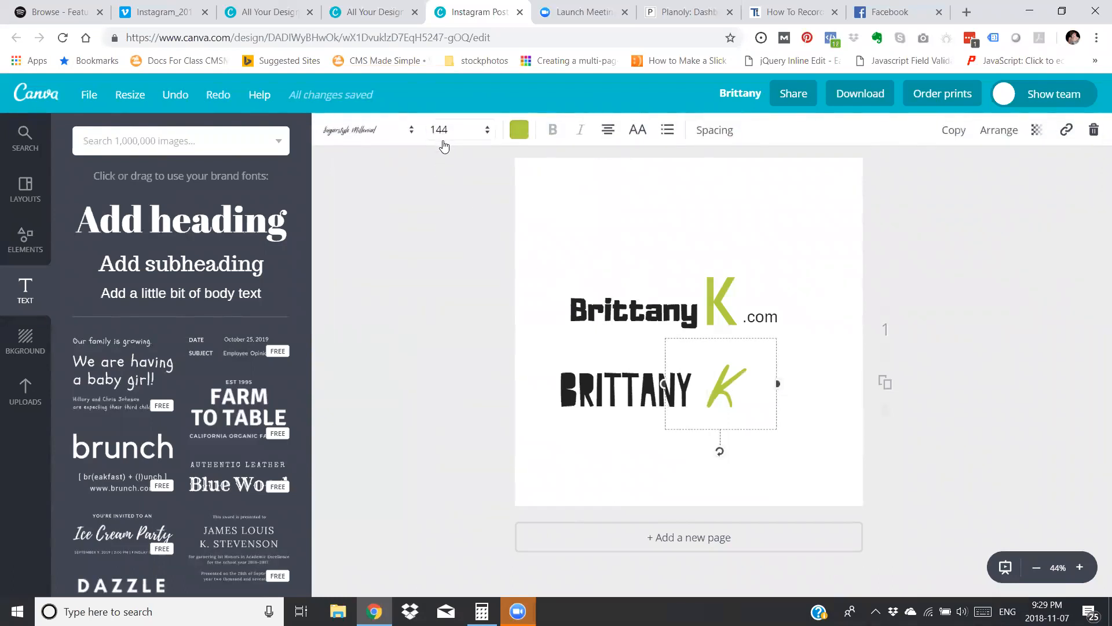
pyautogui.click(475, 130)
pyautogui.scroll(-2, 472, 355)
pyautogui.click(476, 458)
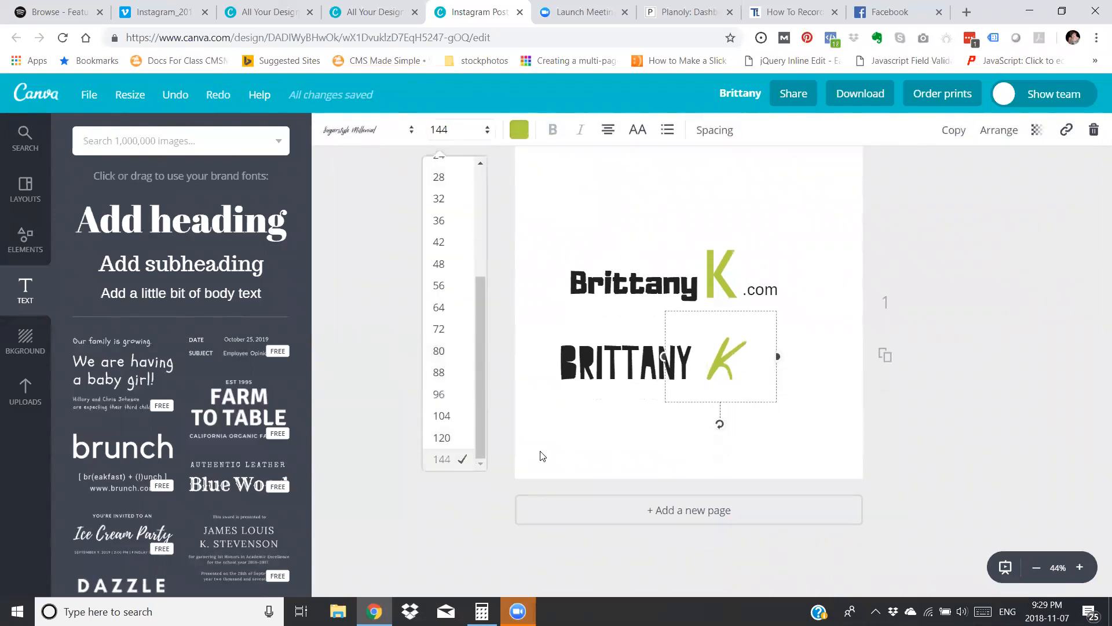
pyautogui.click(619, 450)
# Widen the lower K's text box and move the letter closer to the end of the lower first name.
pyautogui.click(716, 363)
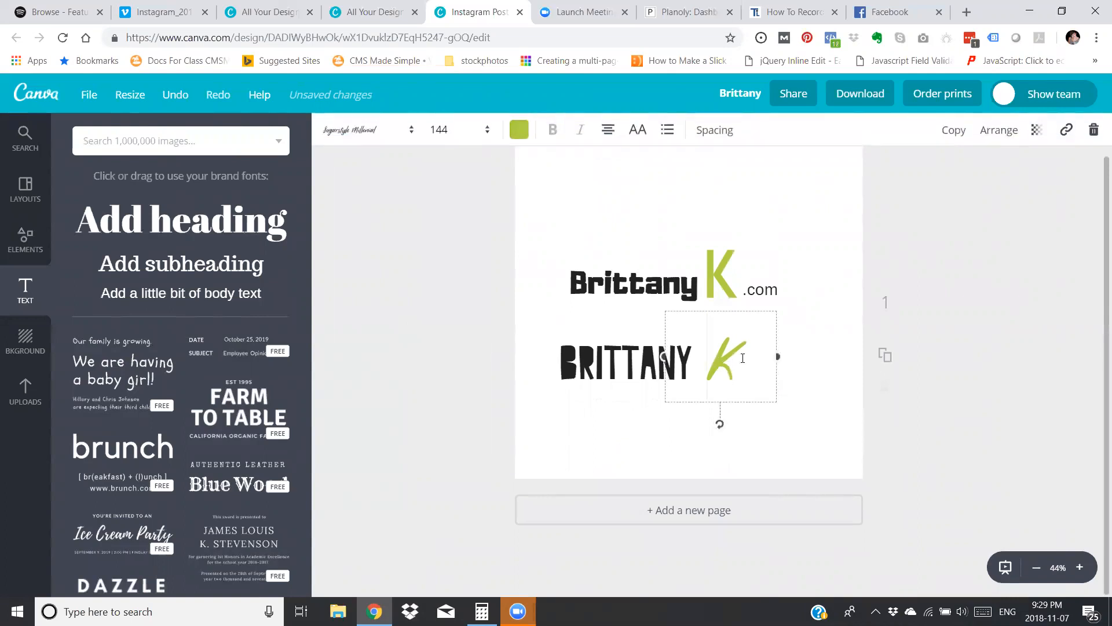
pyautogui.moveTo(777, 356); pyautogui.dragTo(810, 356)
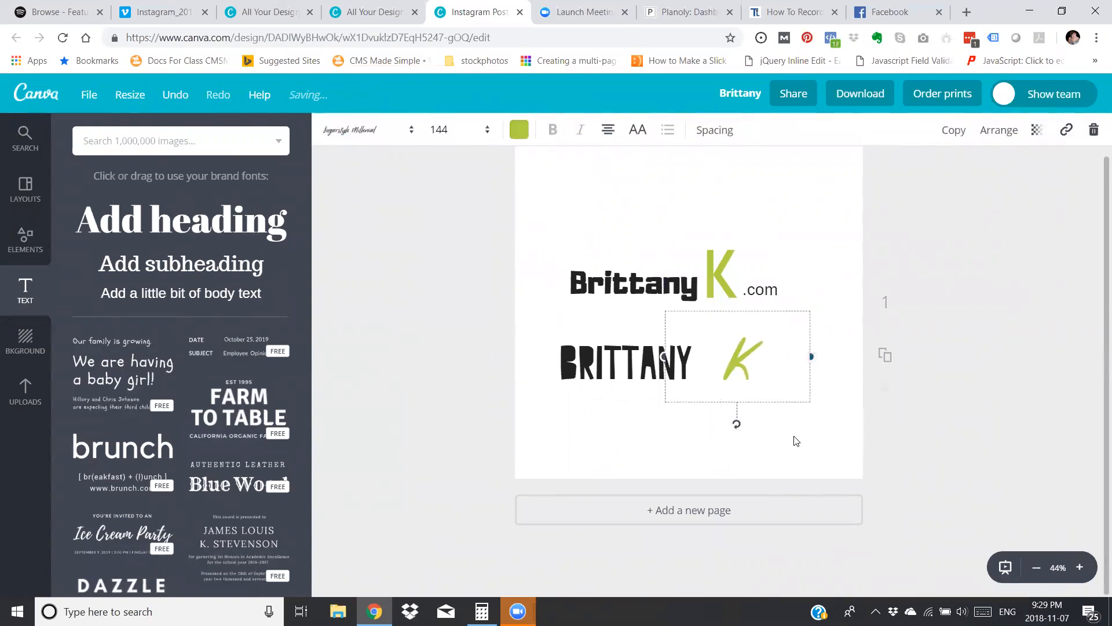
pyautogui.moveTo(750, 377); pyautogui.dragTo(725, 371)
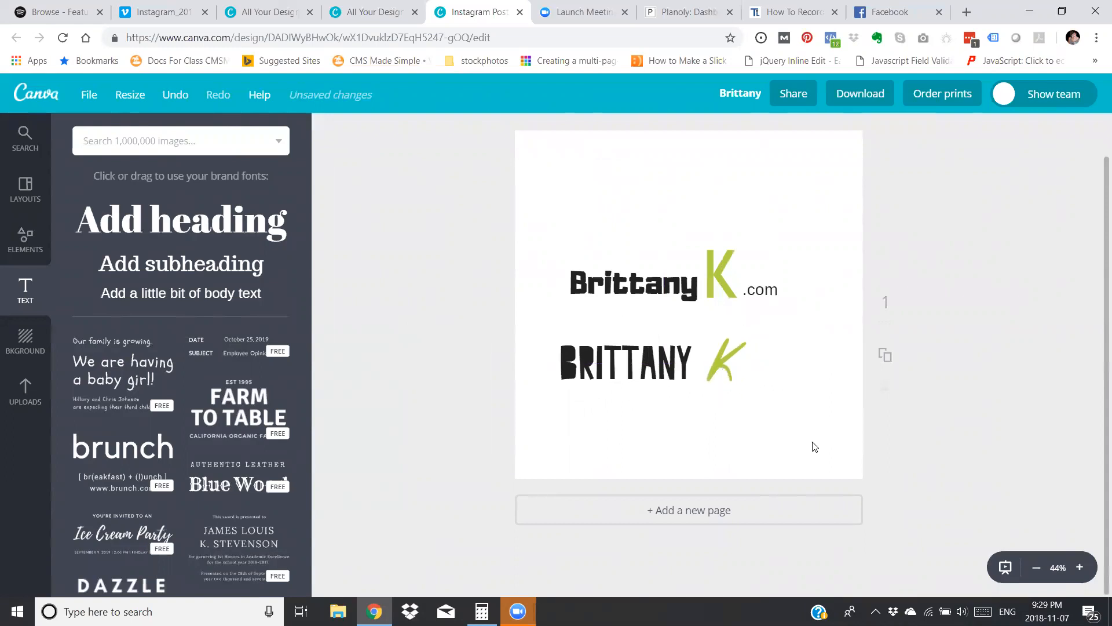
# Move the ".com" text down beside the lower K and open the uploaded images.
pyautogui.click(769, 292)
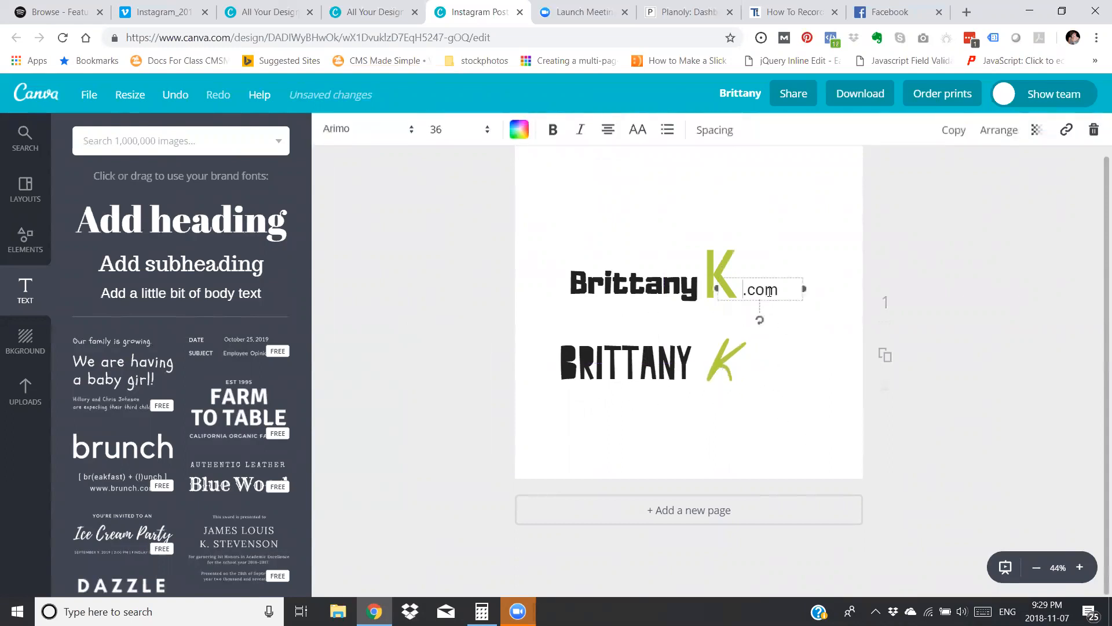
pyautogui.moveTo(764, 309); pyautogui.dragTo(765, 372)
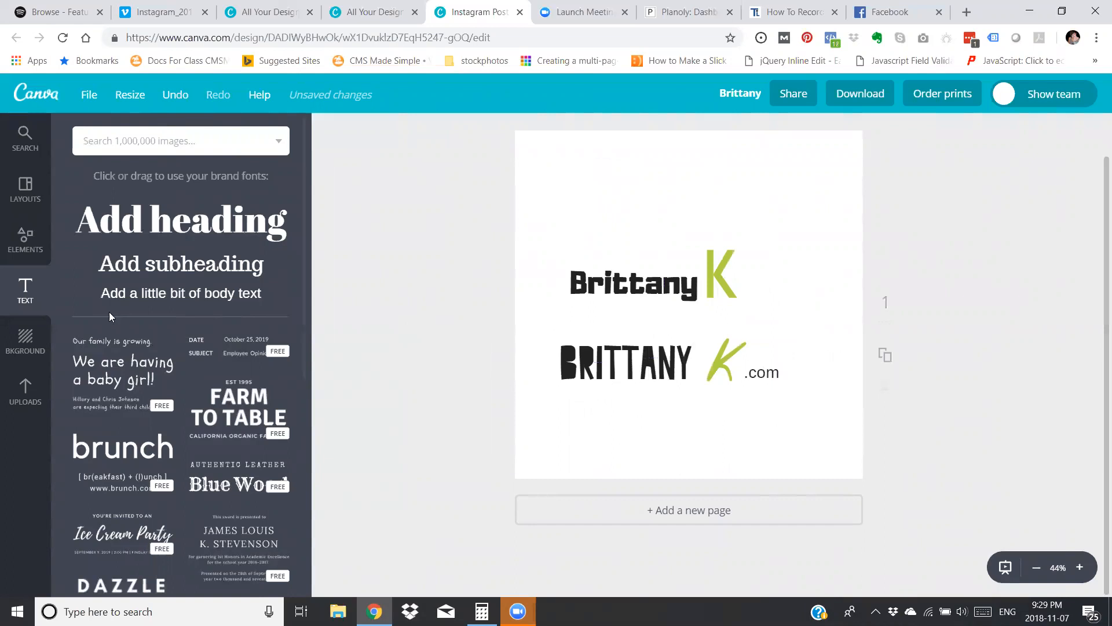
pyautogui.click(32, 395)
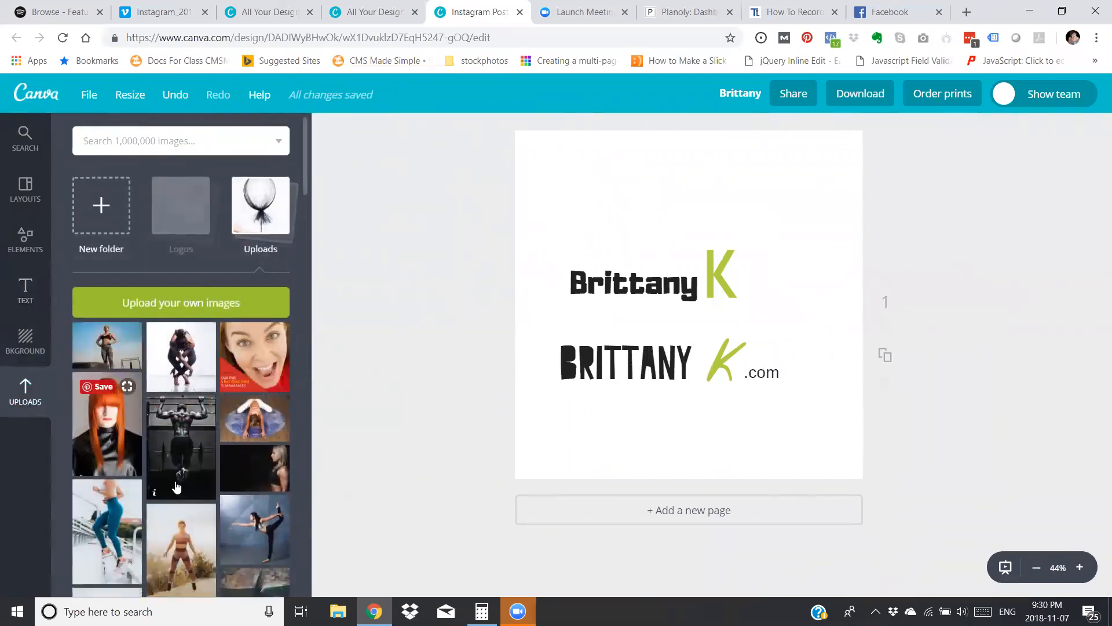
# Look through the uploaded images, the upload folders and the Logos folder for a picture to use in the design.
pyautogui.scroll(-10, 151, 481)
pyautogui.scroll(10, 161, 462)
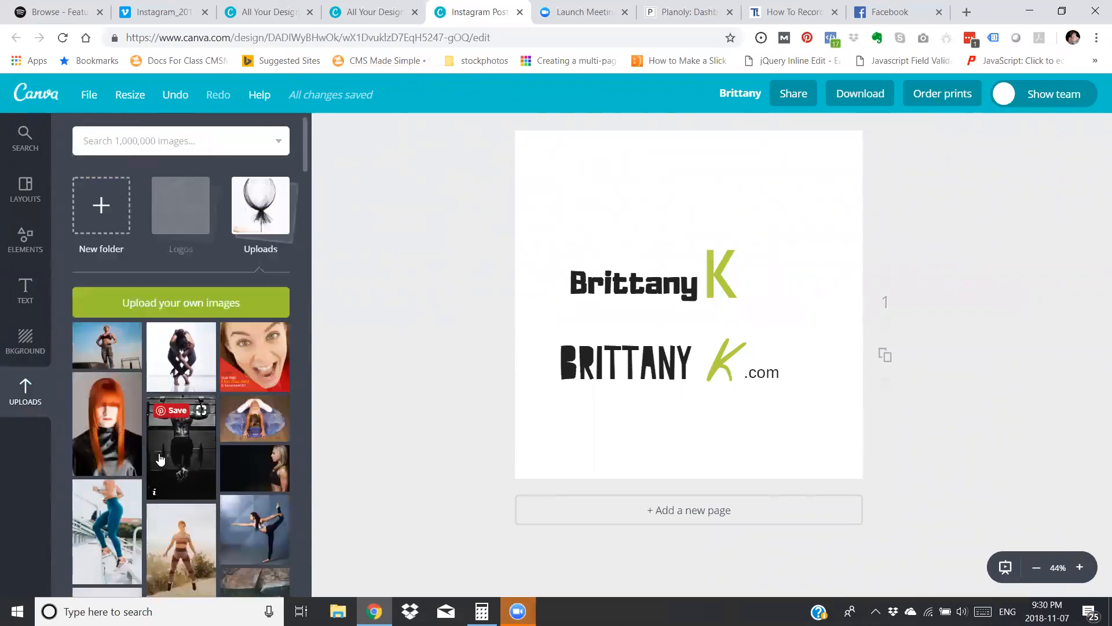
pyautogui.click(276, 219)
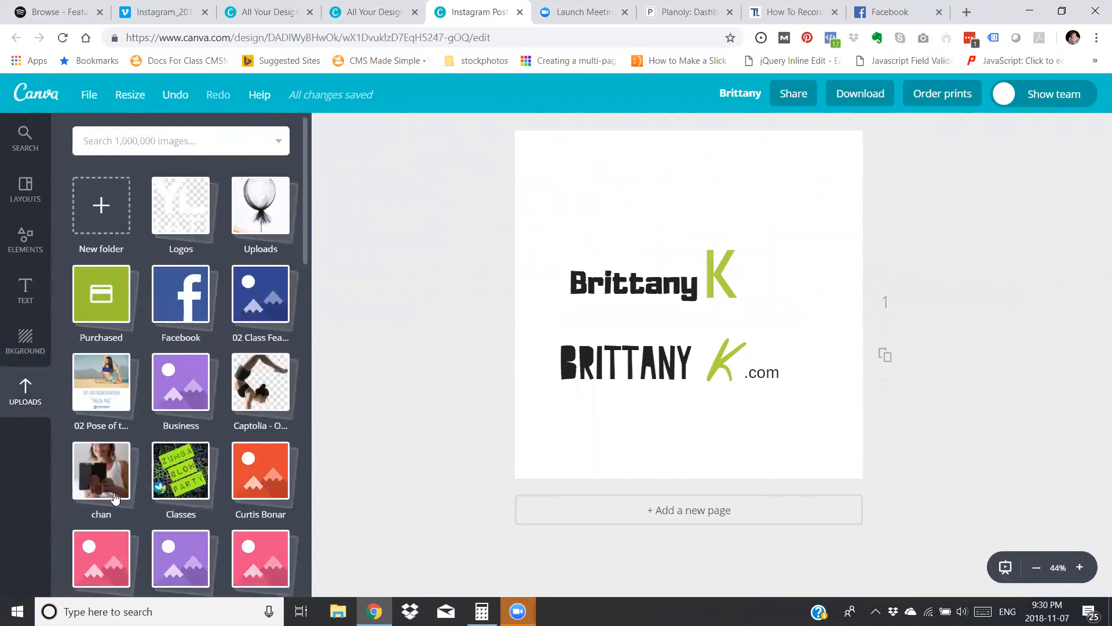
pyautogui.scroll(-3, 115, 498)
pyautogui.scroll(-10, 115, 498)
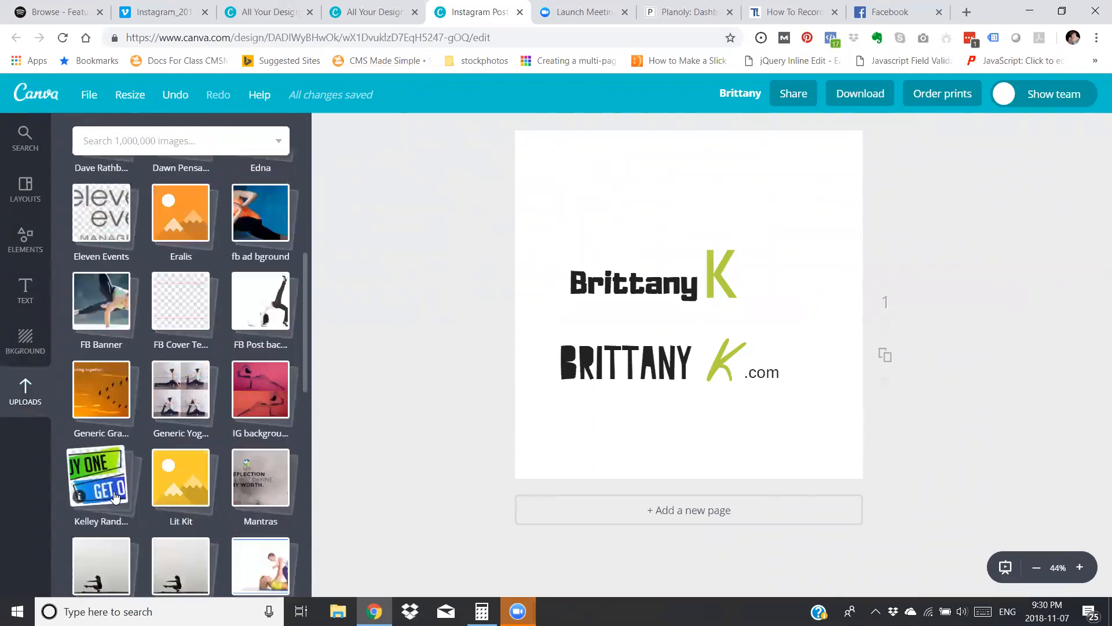
pyautogui.scroll(-3, 114, 490)
pyautogui.scroll(15, 113, 490)
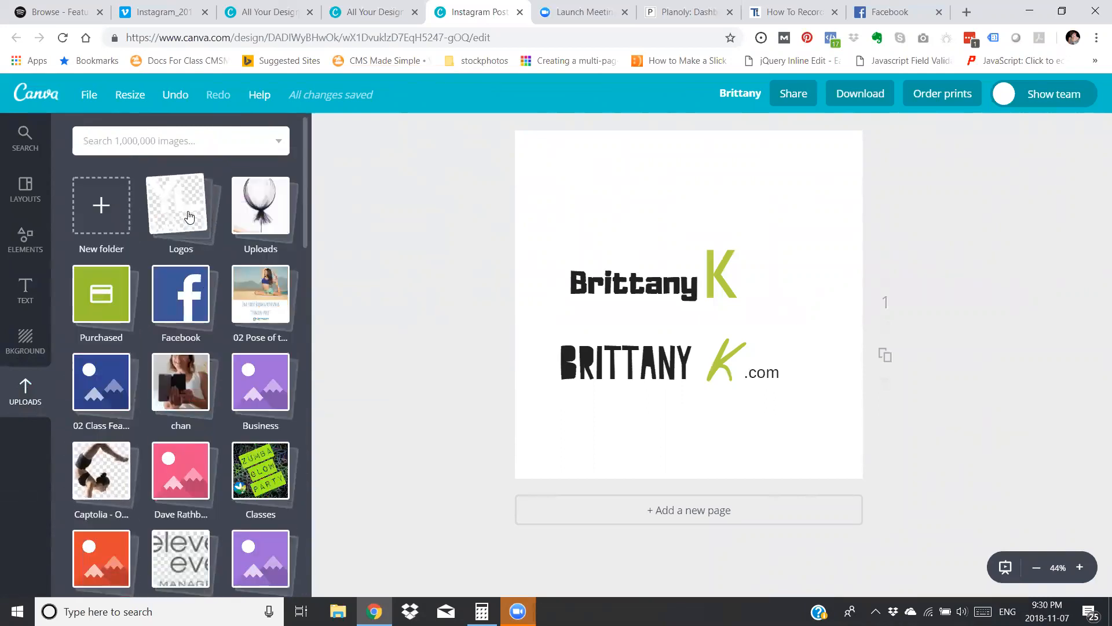
pyautogui.click(189, 218)
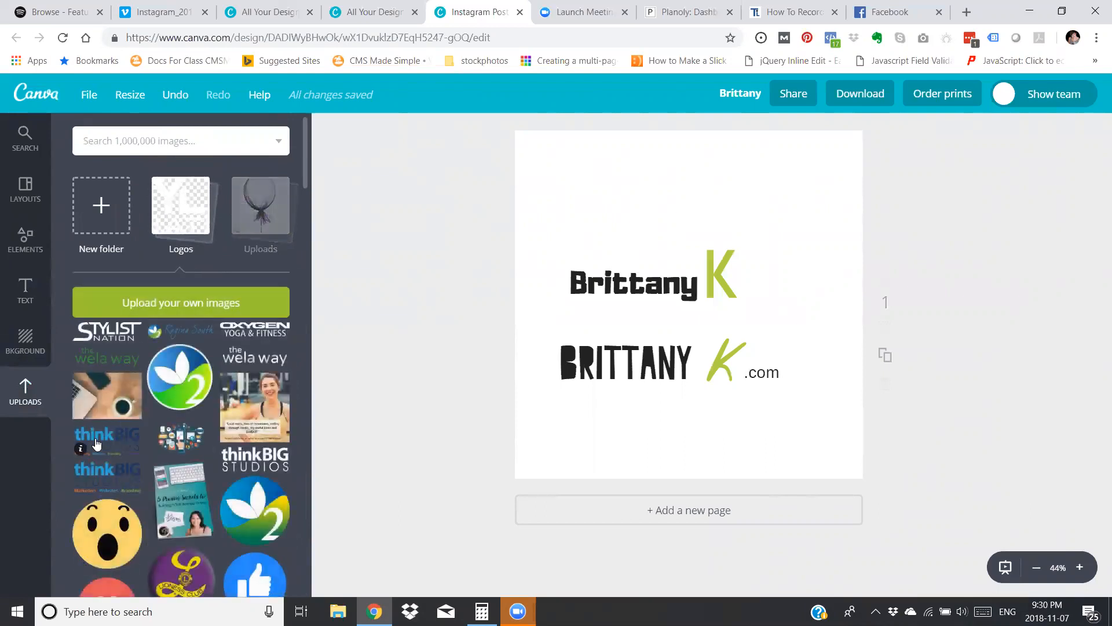
pyautogui.scroll(-15, 176, 397)
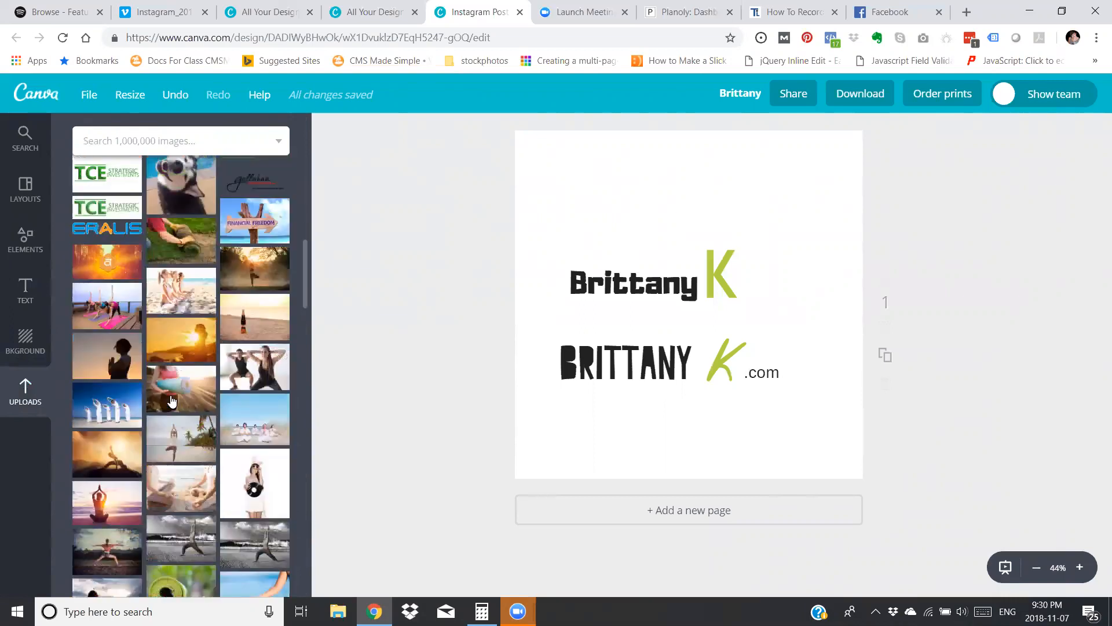
pyautogui.scroll(15, 172, 400)
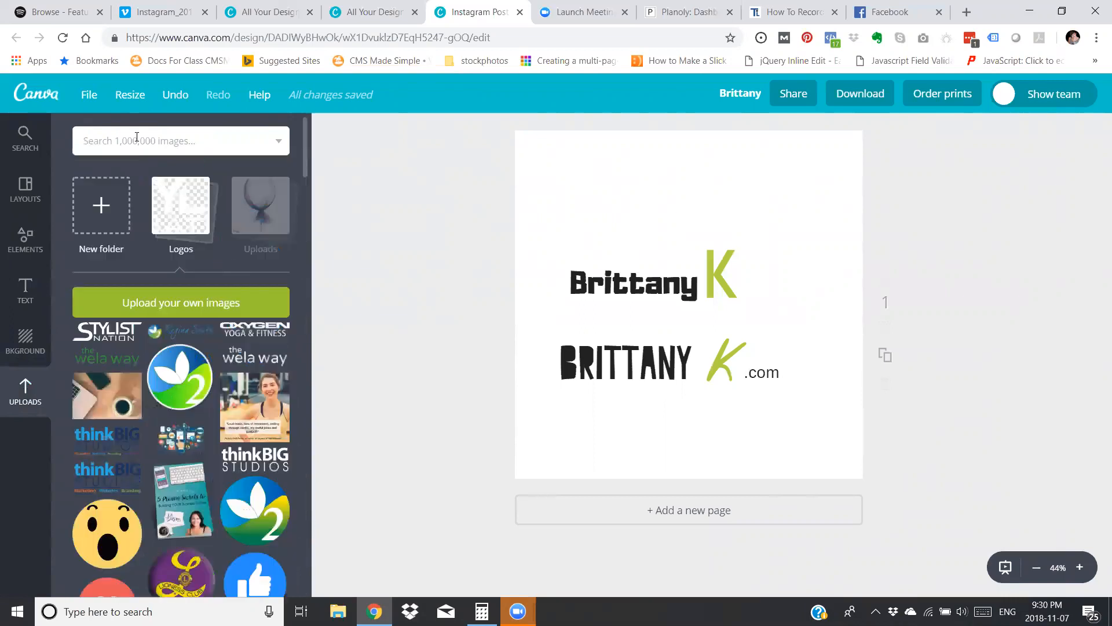
# Search the image library for "hair" and add the grey braided hair photo to the page.
pyautogui.click(137, 138)
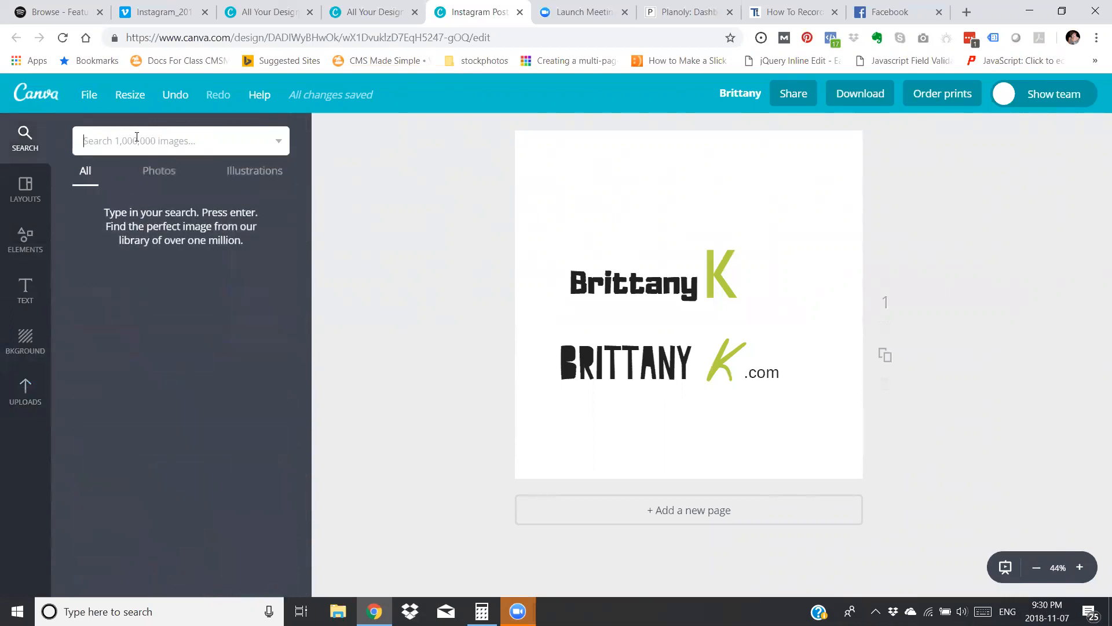
pyautogui.write('hair')
pyautogui.press('Return')
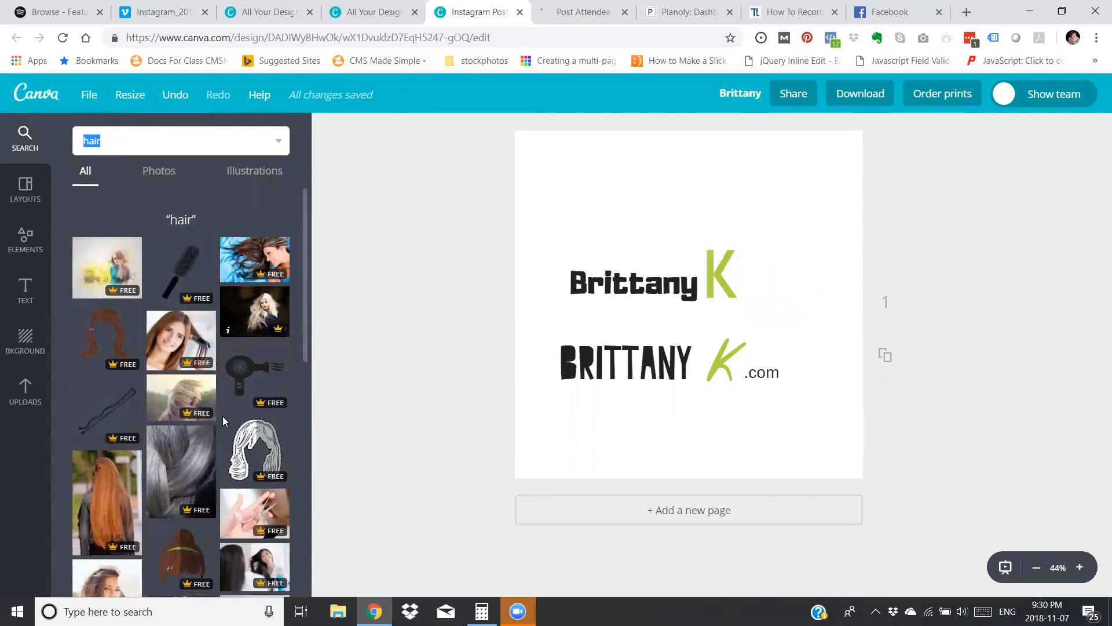
pyautogui.click(175, 457)
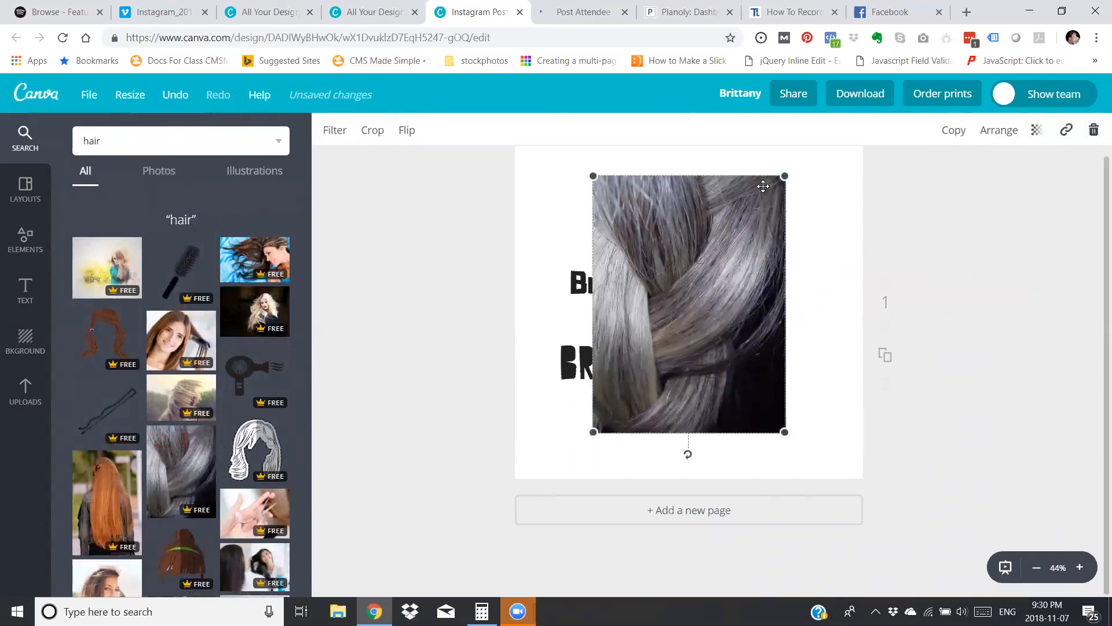
# Enlarge the braided hair photo to cover the whole page and set it as the background behind the logos.
pyautogui.moveTo(786, 175); pyautogui.dragTo(909, 241)
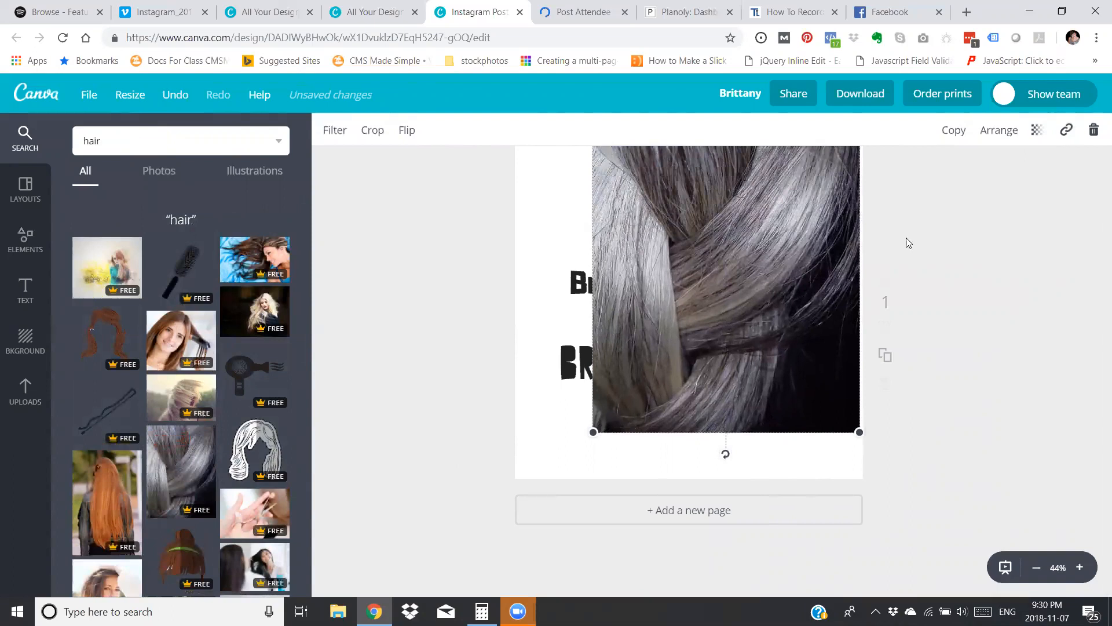
pyautogui.moveTo(594, 430); pyautogui.dragTo(502, 553)
pyautogui.scroll(1, 927, 360)
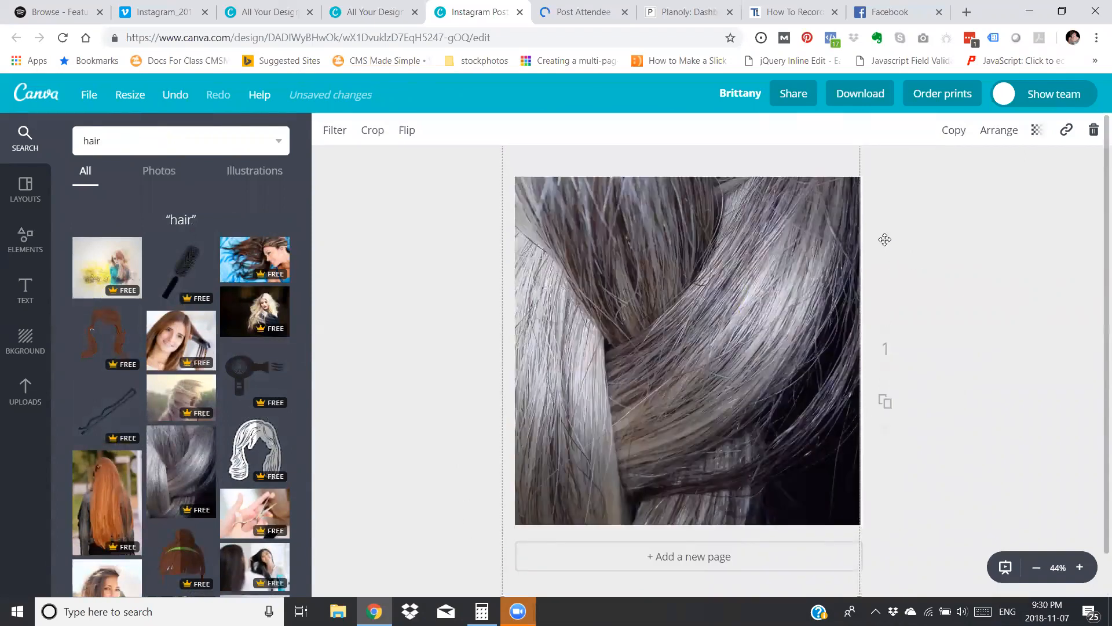
pyautogui.moveTo(827, 272)
pyautogui.mouseDown()
pyautogui.moveTo(846, 273)
pyautogui.moveTo(821, 276)
pyautogui.mouseUp()
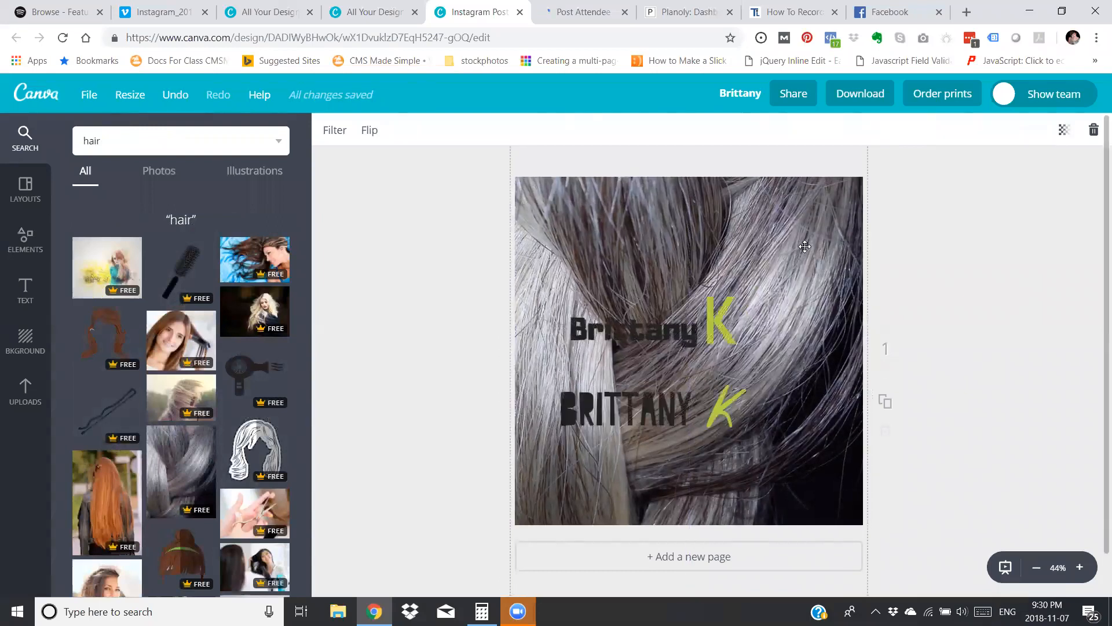
# Try the Cali, Edge, Nordic, Rosie and The Blues filters on the hair background.
pyautogui.click(325, 132)
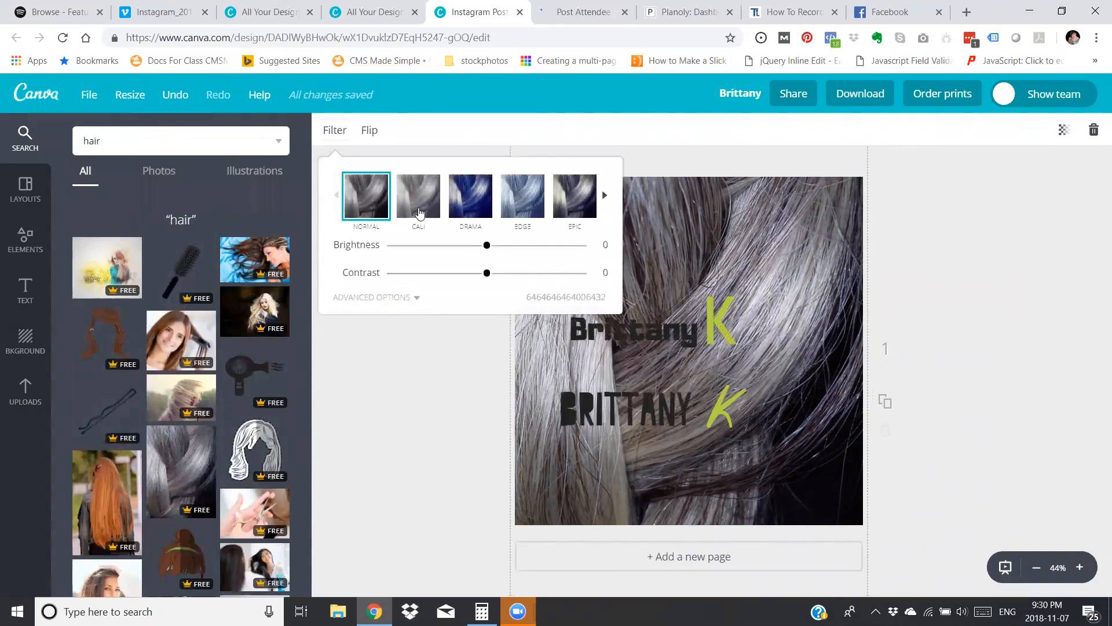
pyautogui.click(420, 213)
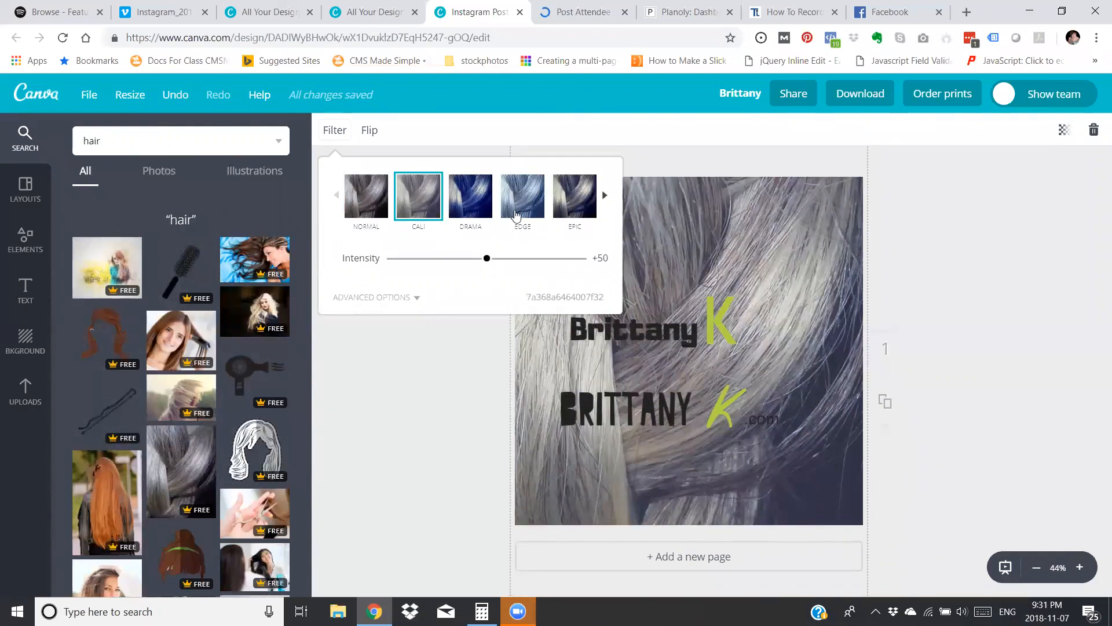
pyautogui.click(517, 215)
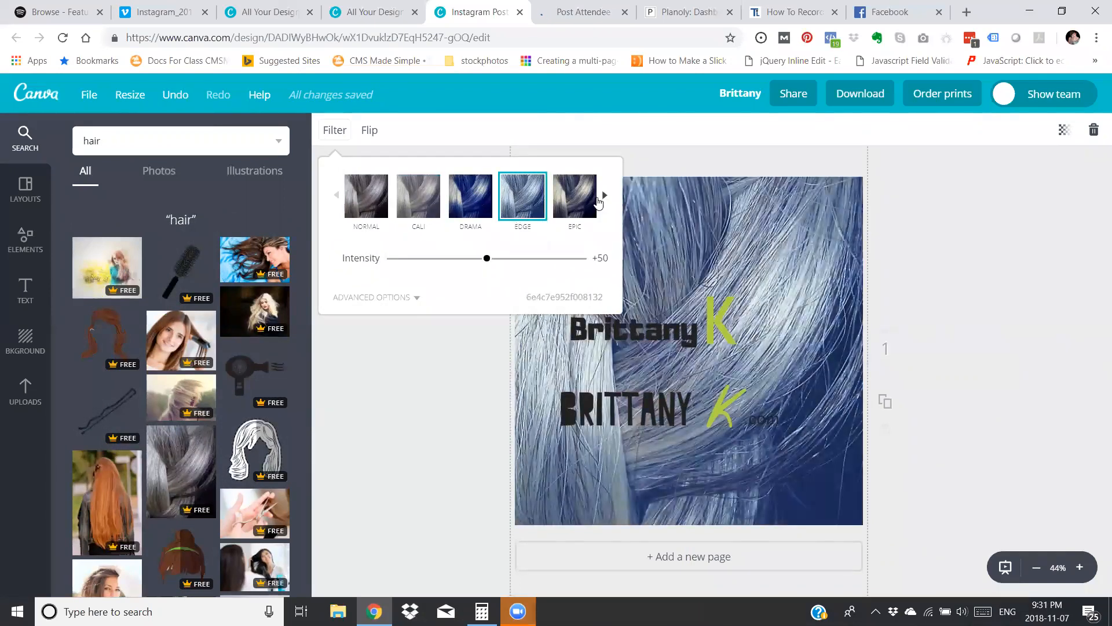
pyautogui.click(603, 198)
pyautogui.click(585, 203)
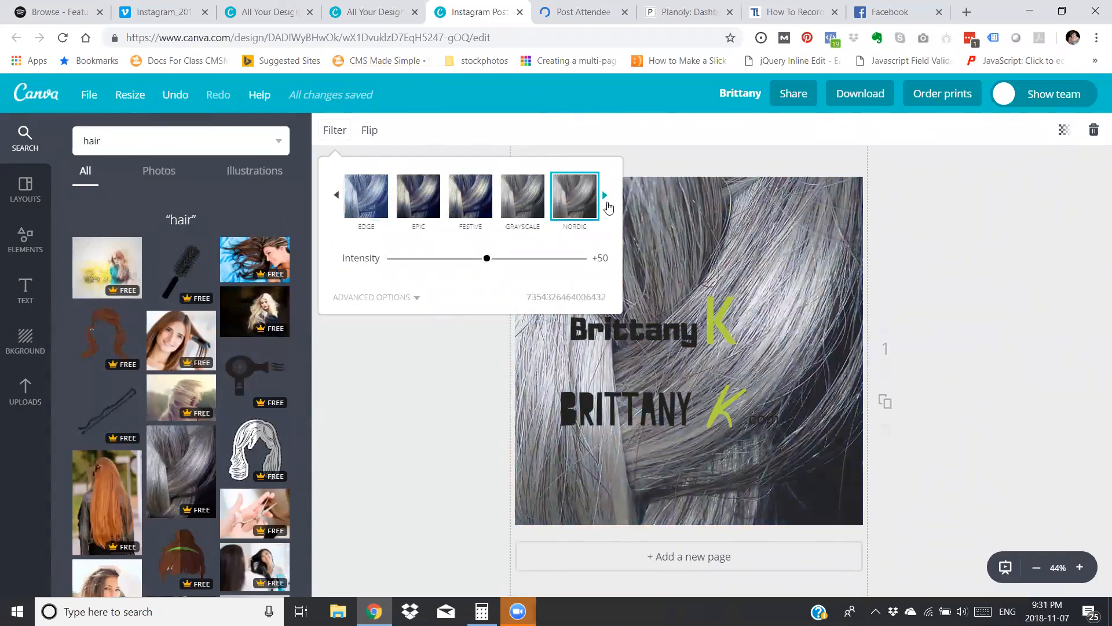
pyautogui.click(605, 197)
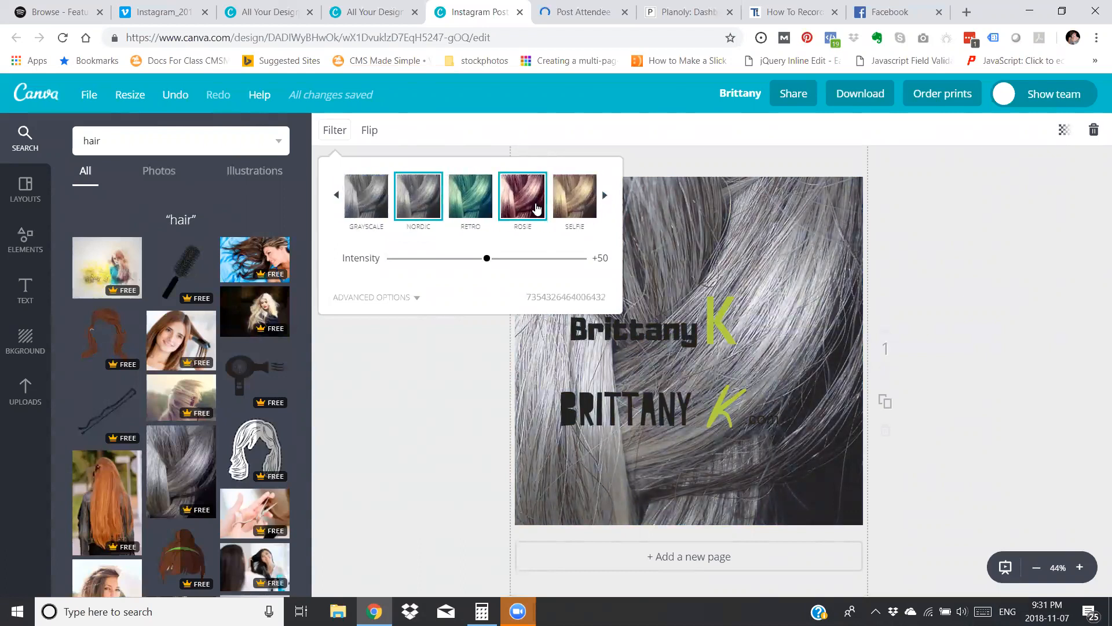
pyautogui.click(537, 209)
pyautogui.click(604, 197)
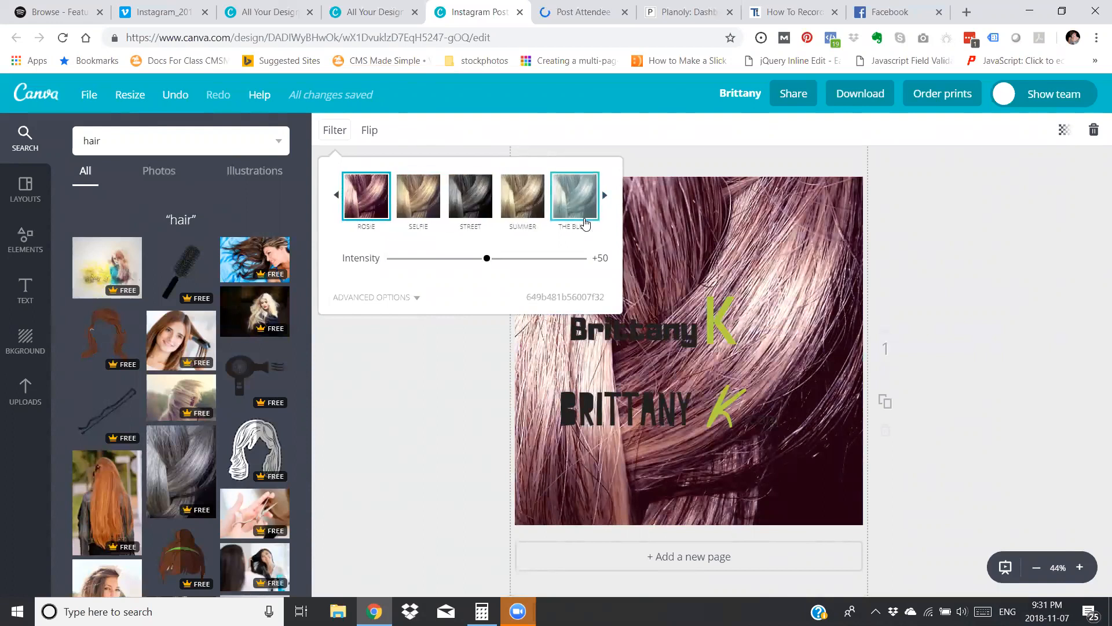
pyautogui.click(586, 224)
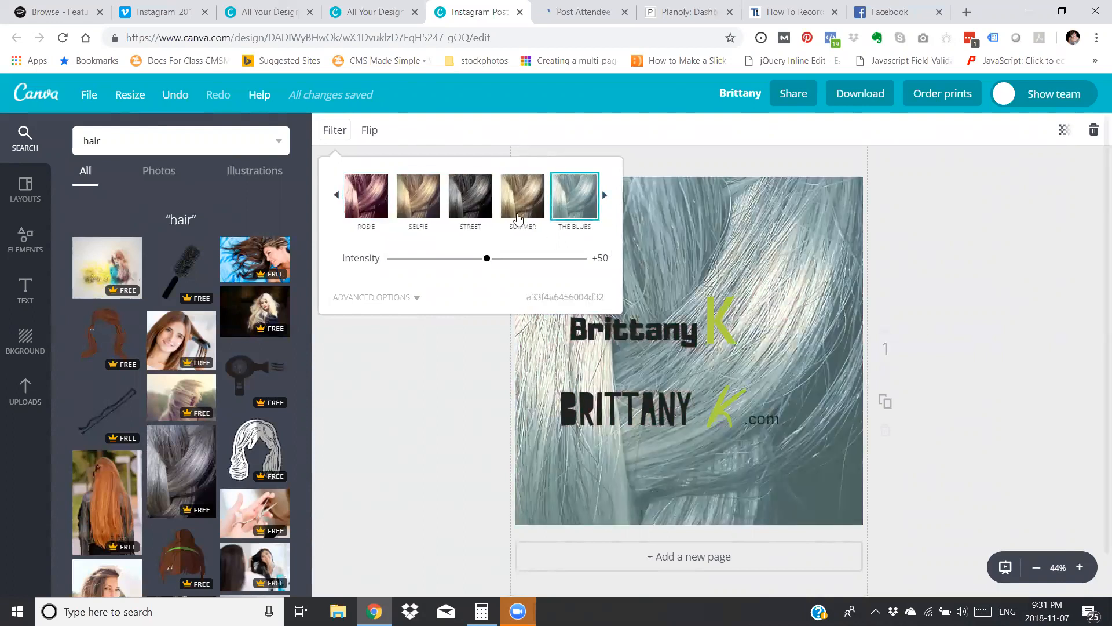
# Apply the Street filter to the hair background and fade the photo to a faint grey with the Transparency setting.
pyautogui.click(472, 211)
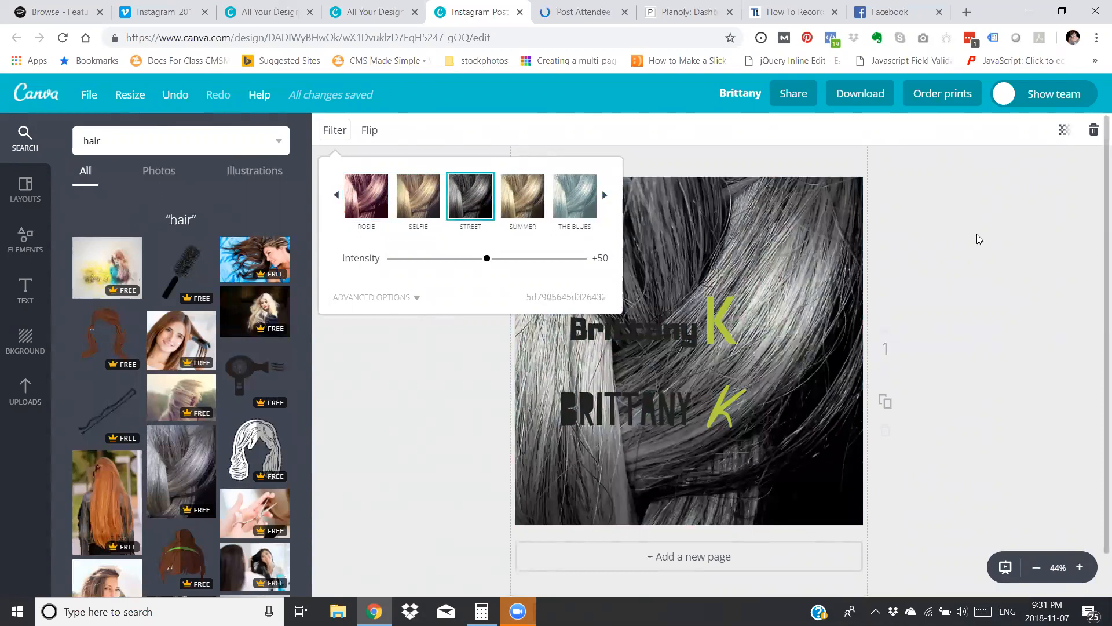
pyautogui.click(799, 250)
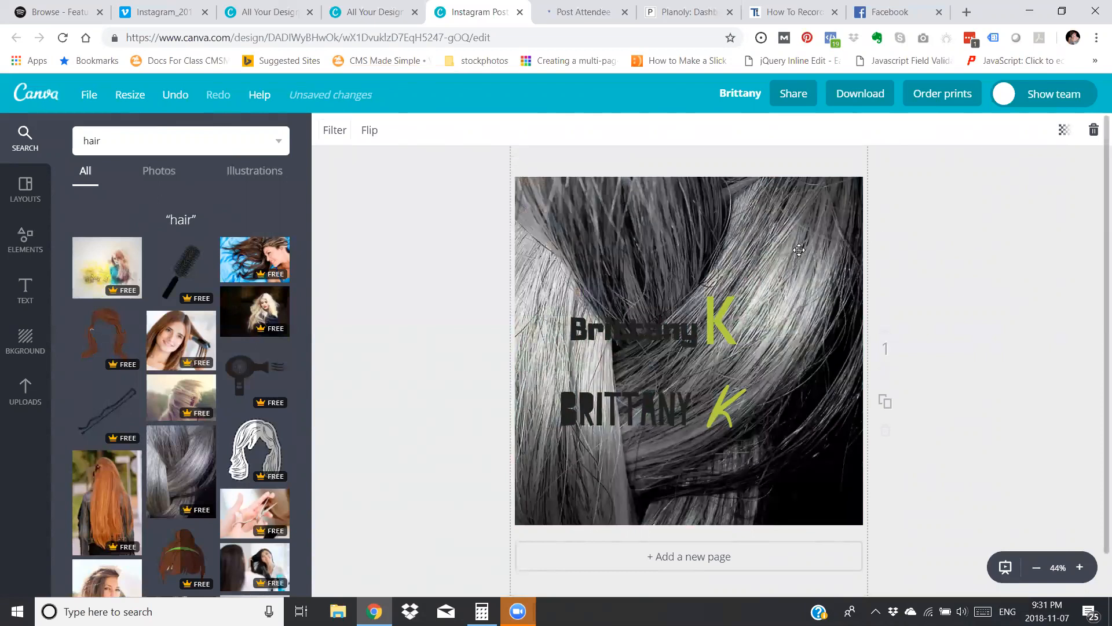
pyautogui.click(1070, 140)
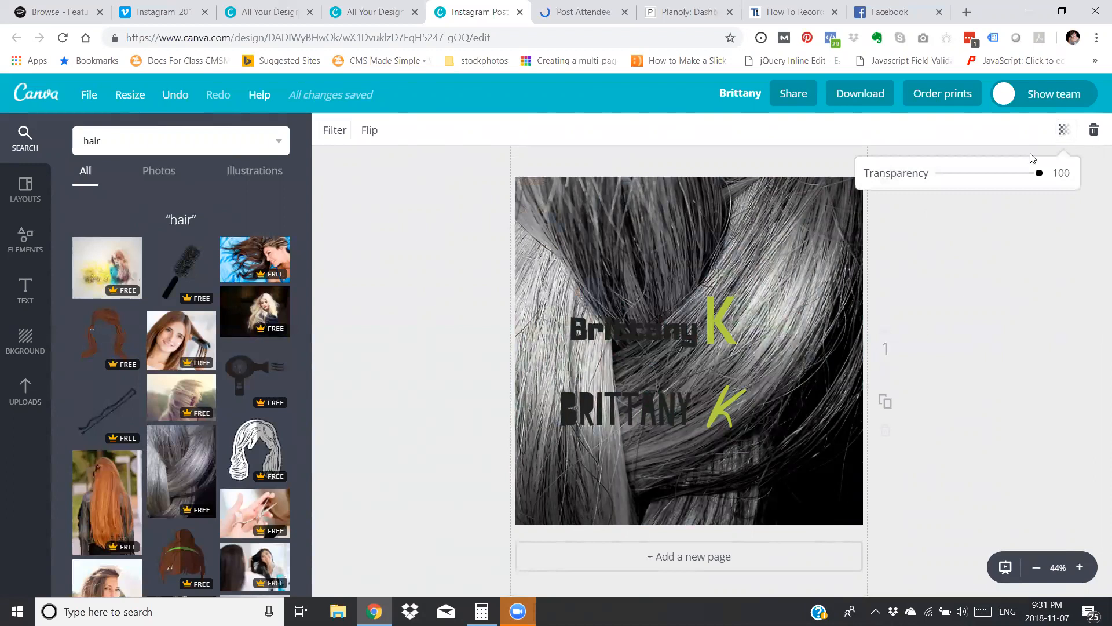
pyautogui.moveTo(1018, 177); pyautogui.dragTo(969, 185)
pyautogui.click(1010, 278)
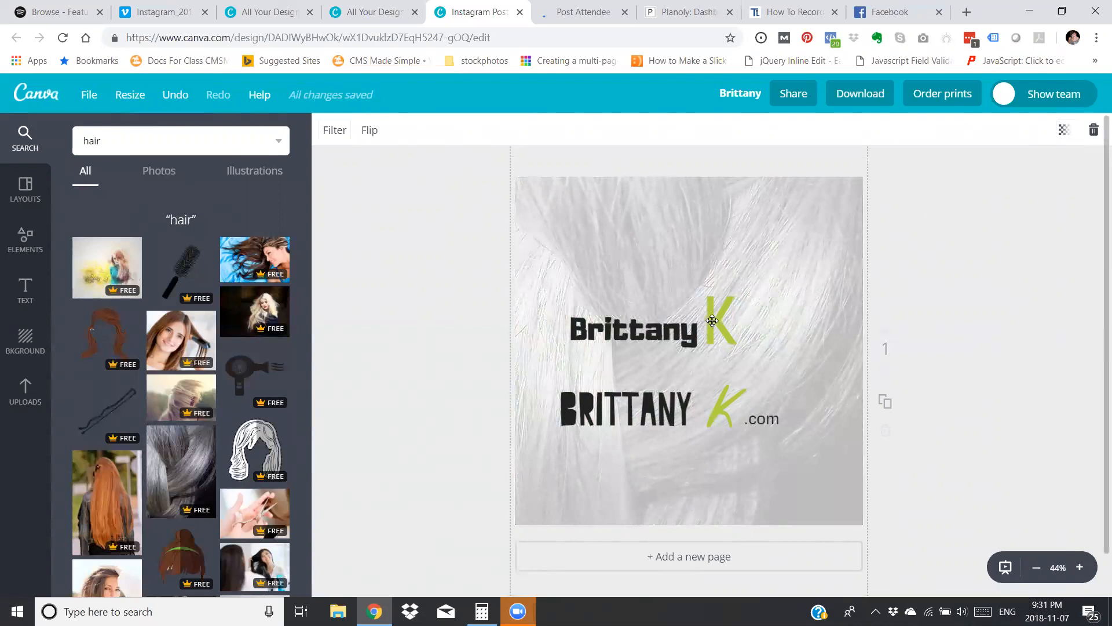
# Move the upper first name and its green K slightly higher, with a small gap between them.
pyautogui.moveTo(666, 336); pyautogui.dragTo(707, 307)
pyautogui.moveTo(641, 324); pyautogui.dragTo(611, 304)
pyautogui.moveTo(745, 290); pyautogui.dragTo(721, 320)
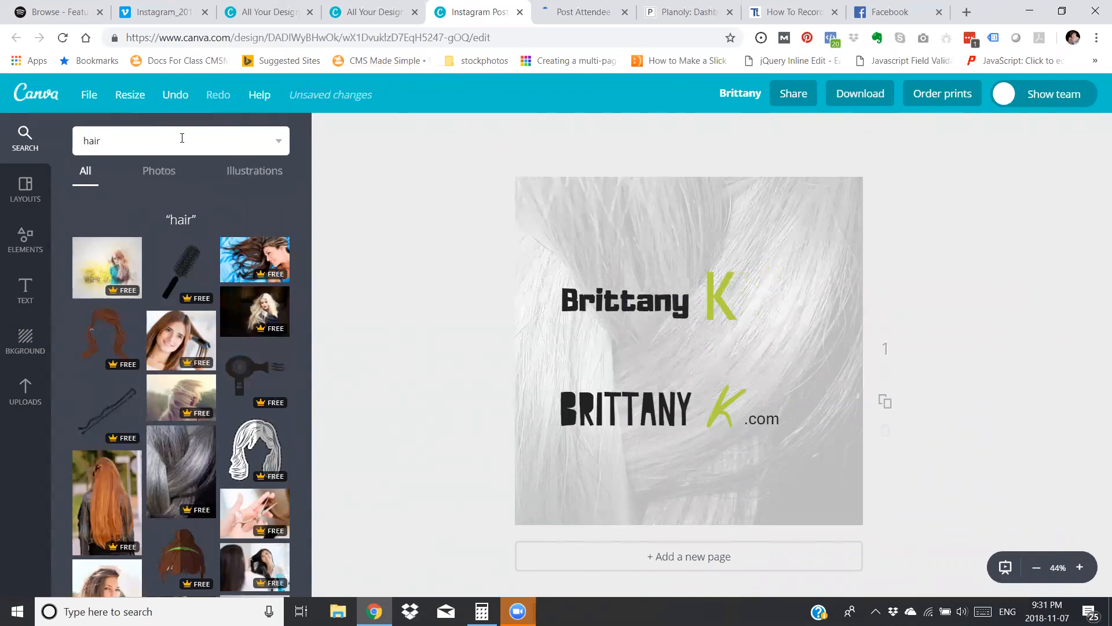
# Add a solid white line from the Lines elements between the two logos and stretch it almost across the page.
pyautogui.click(27, 243)
pyautogui.click(186, 315)
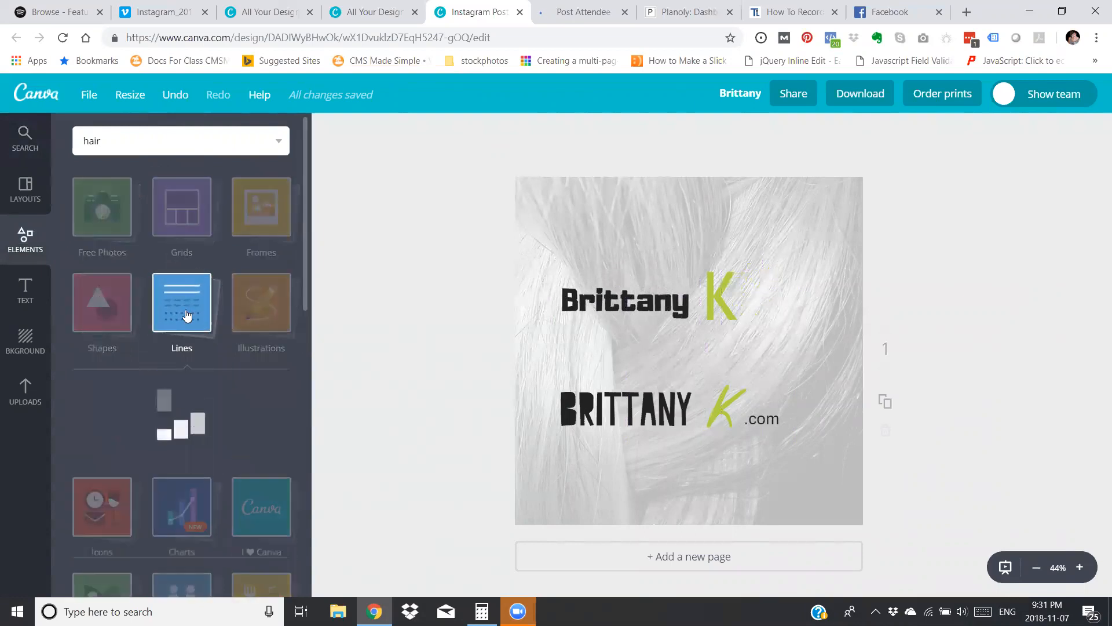
pyautogui.scroll(-10, 182, 463)
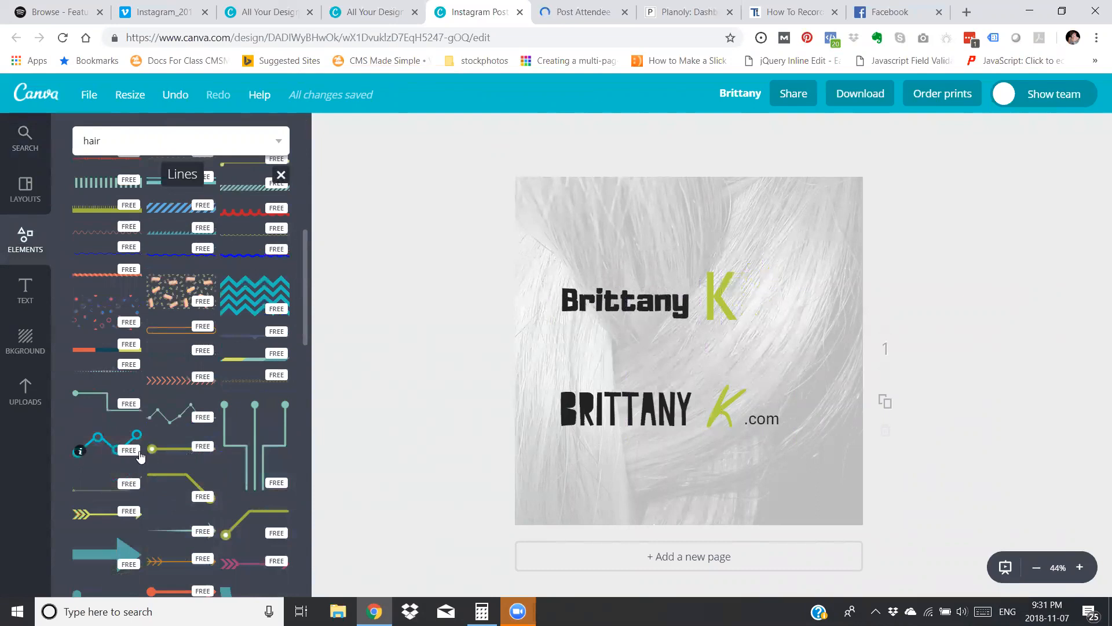
pyautogui.scroll(-2, 140, 450)
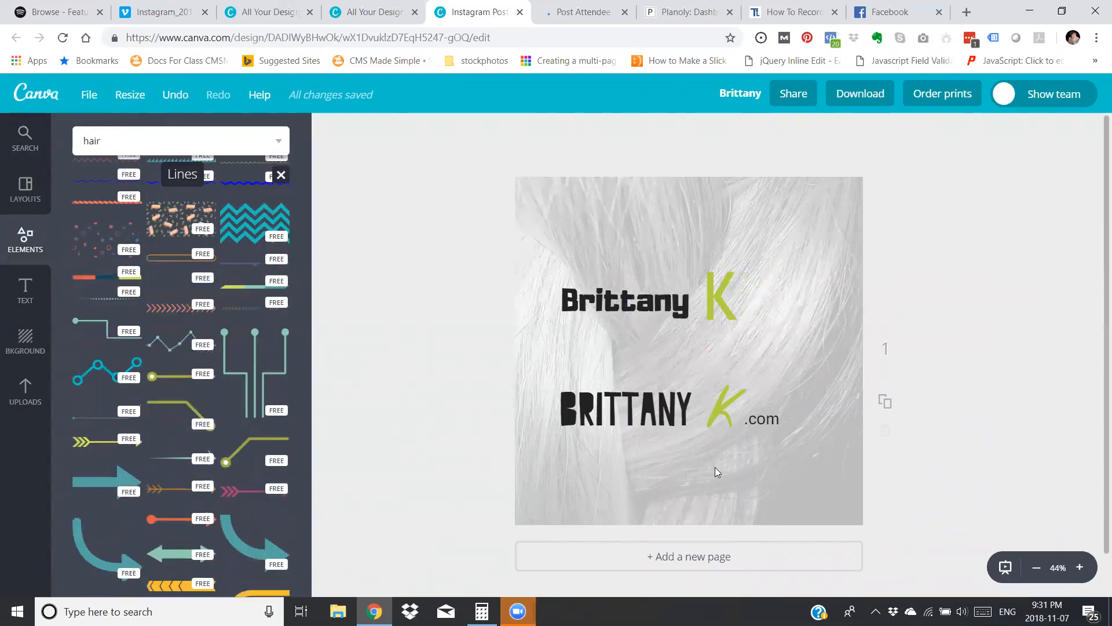
pyautogui.click(734, 466)
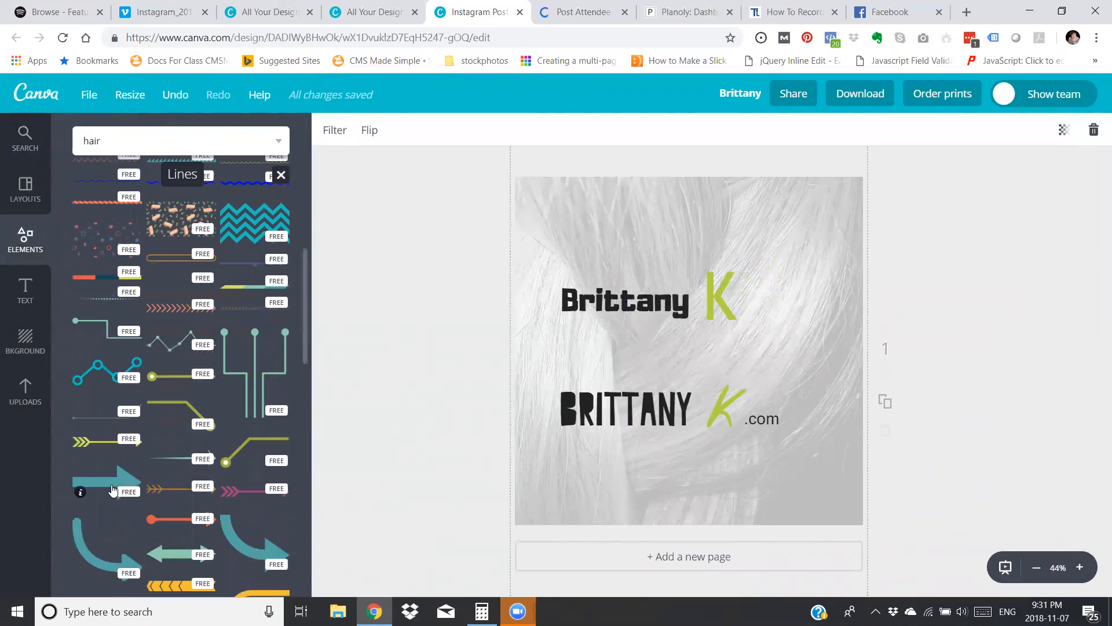
pyautogui.scroll(10, 167, 487)
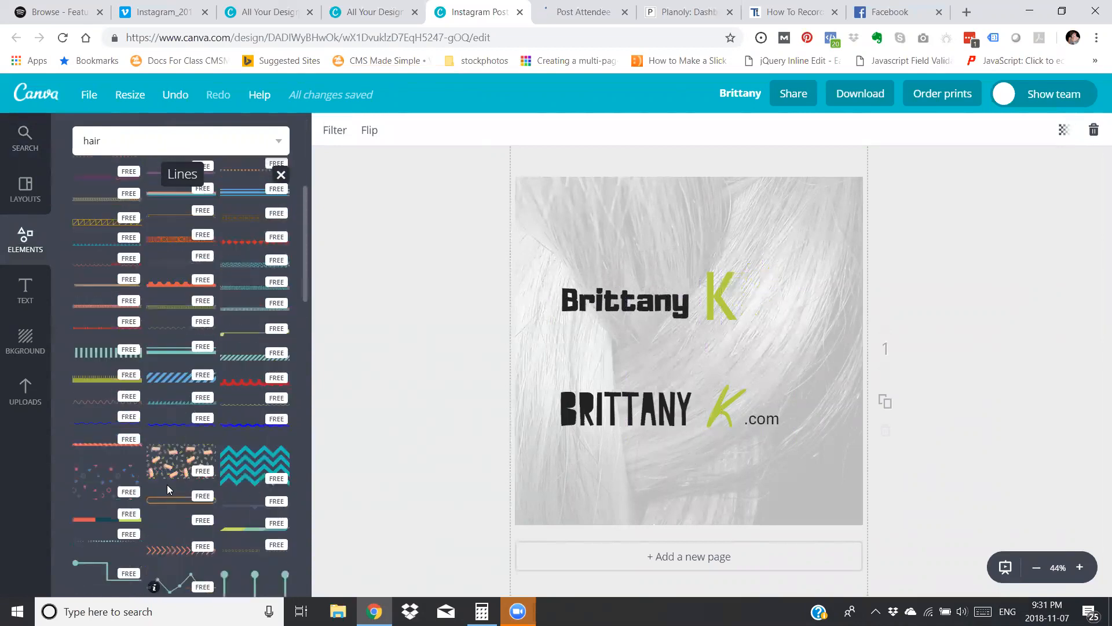
pyautogui.click(102, 328)
pyautogui.moveTo(751, 351); pyautogui.dragTo(834, 350)
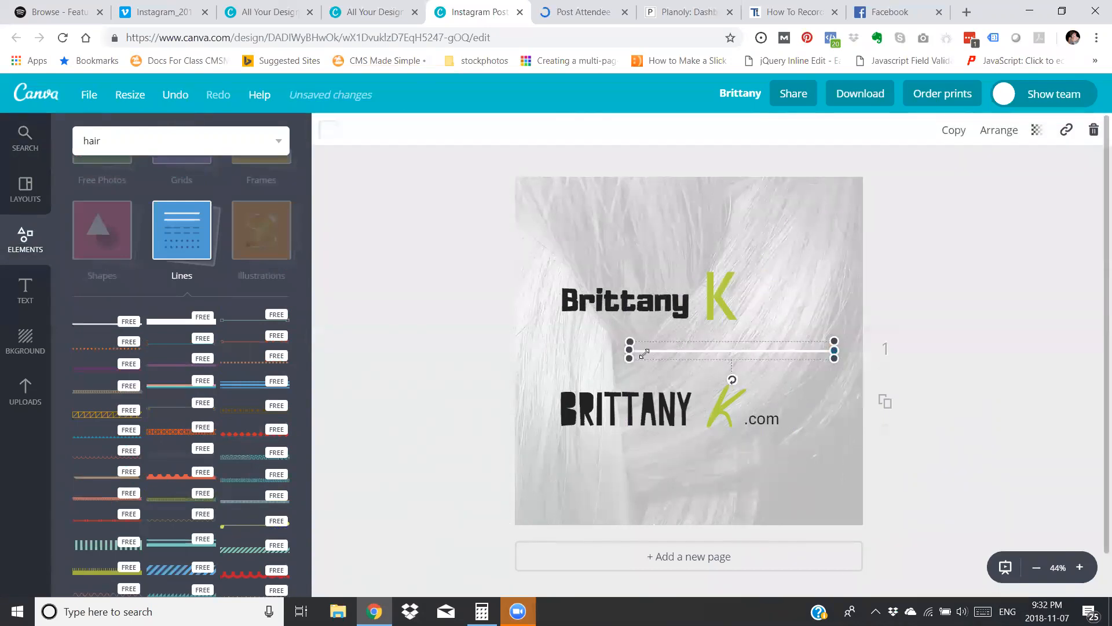
pyautogui.moveTo(630, 351); pyautogui.dragTo(533, 356)
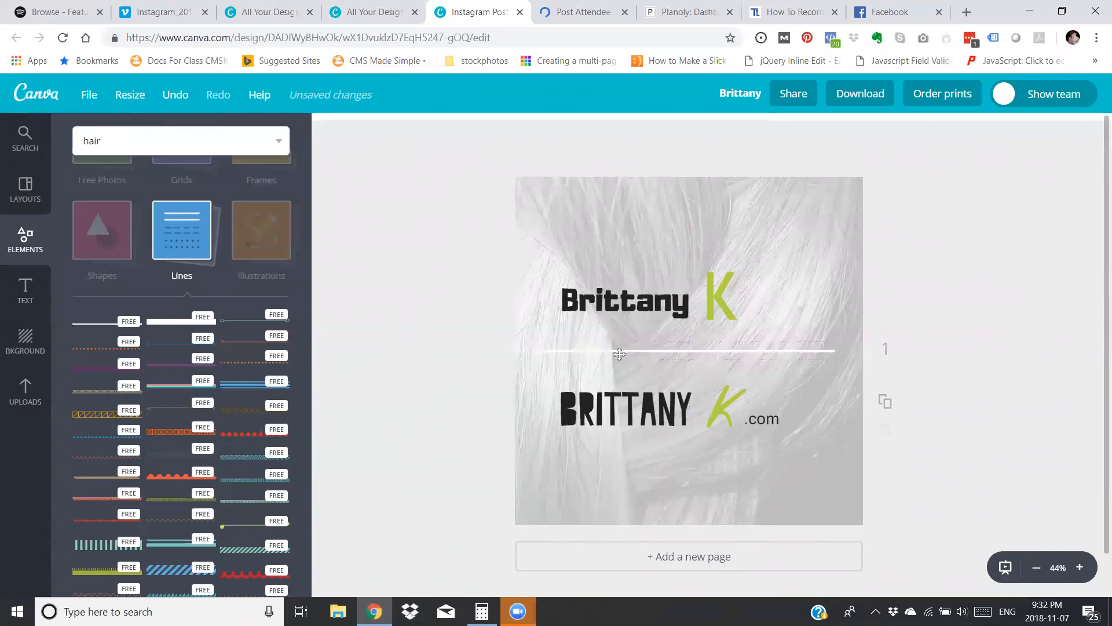
# Move the white line above the upper logo and place a copy of it below the lower logo.
pyautogui.moveTo(621, 349); pyautogui.dragTo(624, 206)
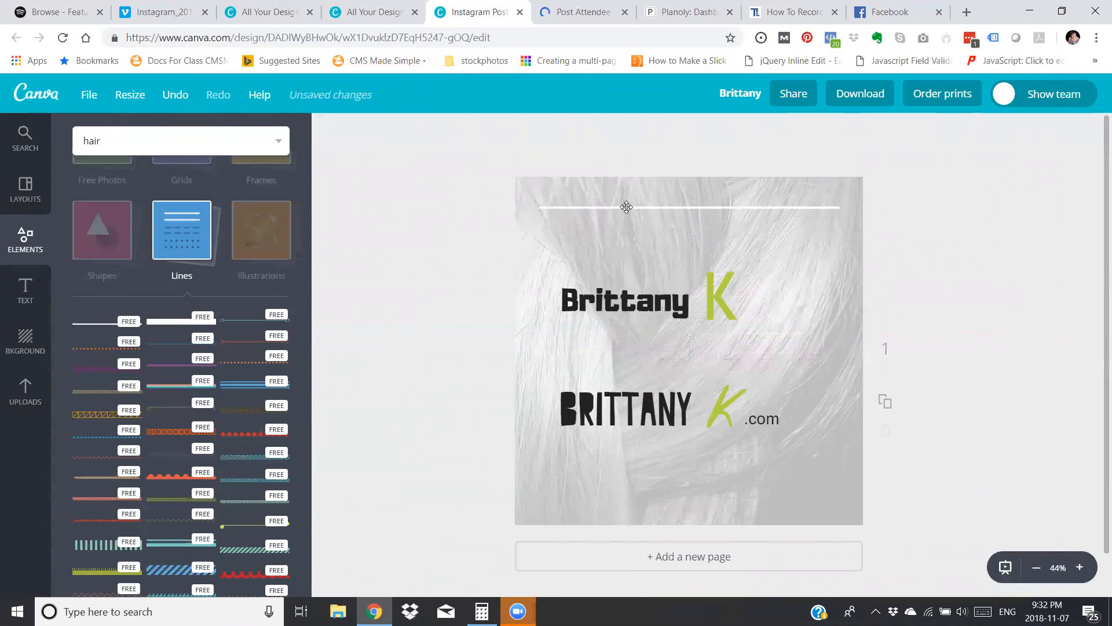
pyautogui.click(661, 205)
pyautogui.moveTo(751, 214); pyautogui.dragTo(753, 499)
pyautogui.click(989, 452)
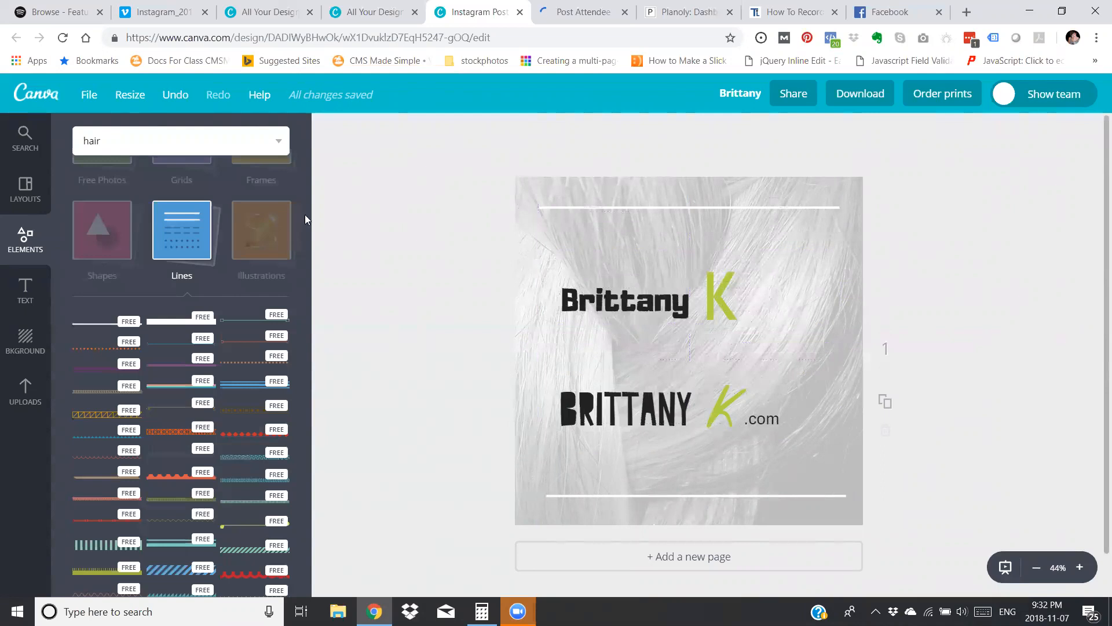
# Browse the People elements and search the library for funny.
pyautogui.click(122, 225)
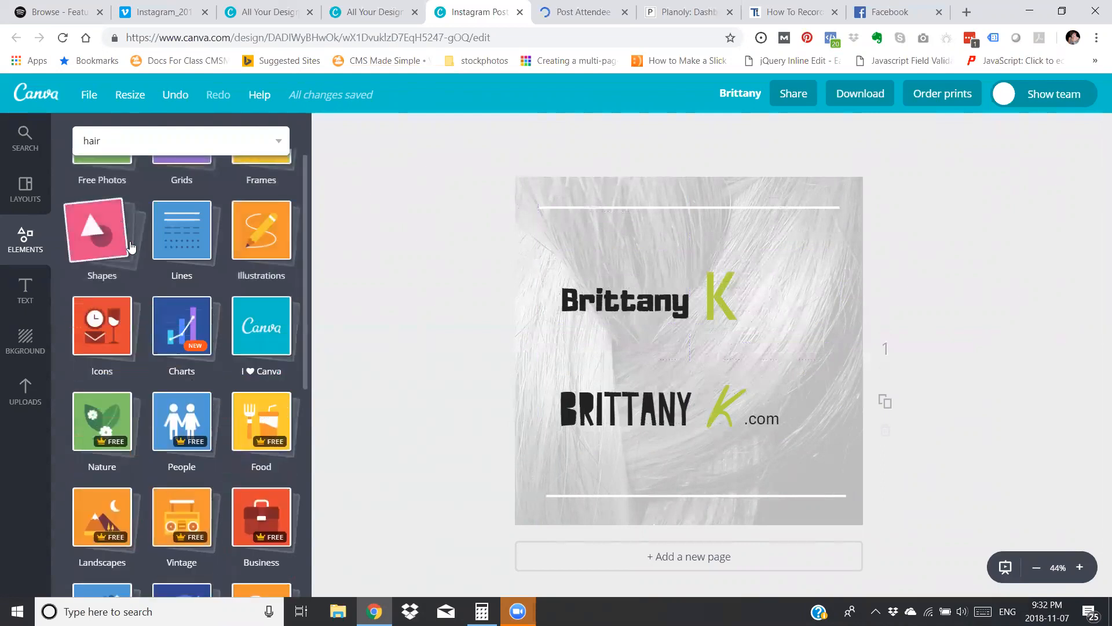
pyautogui.scroll(-2, 164, 335)
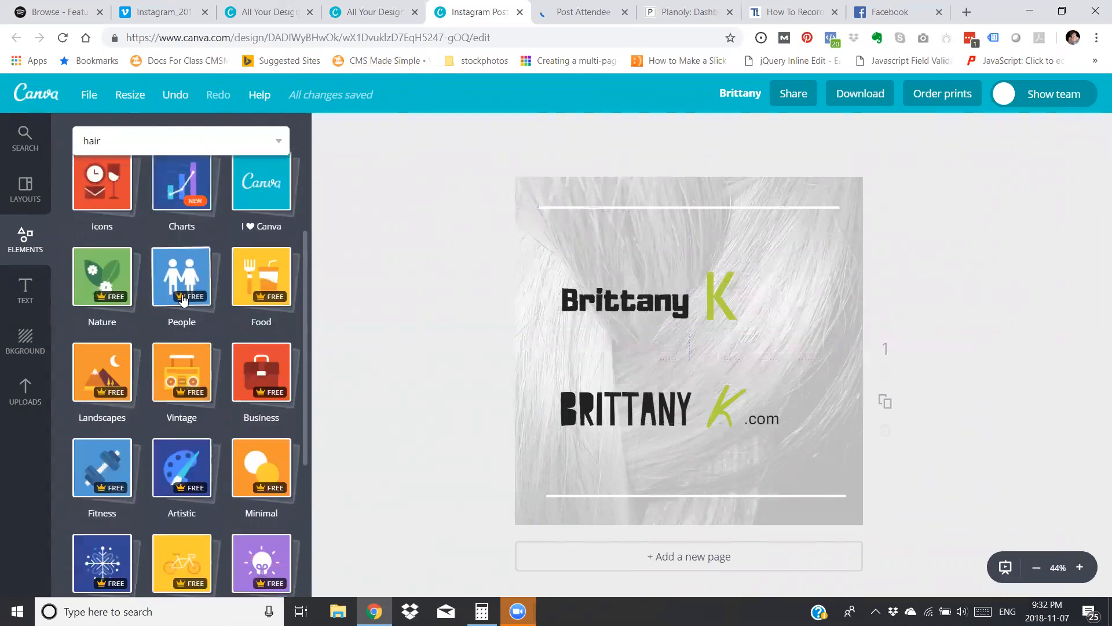
pyautogui.click(181, 277)
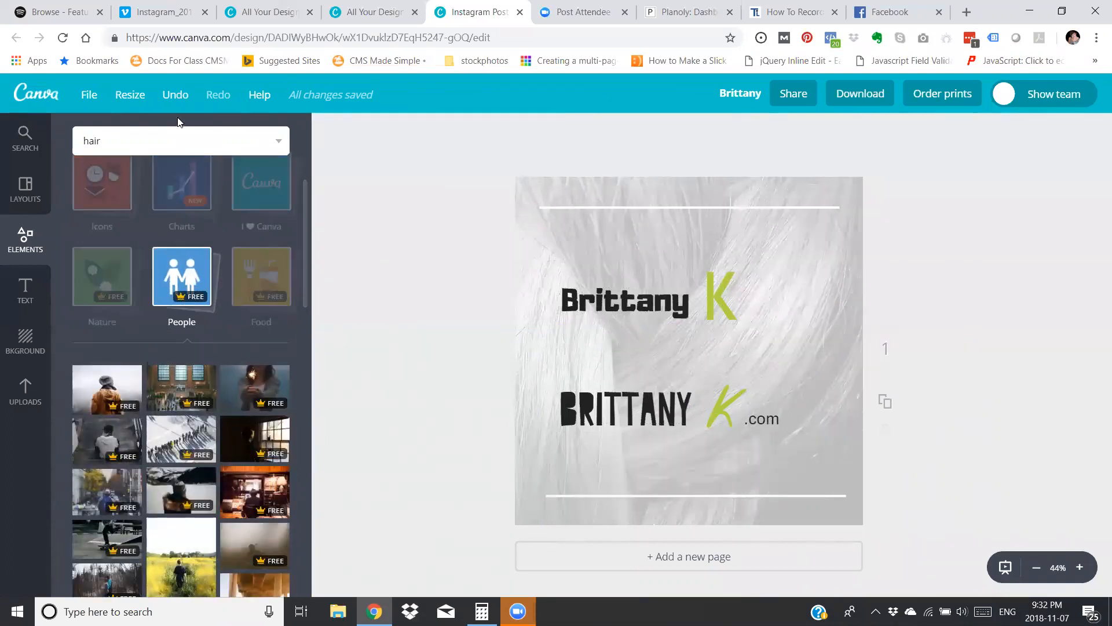
pyautogui.click(172, 140)
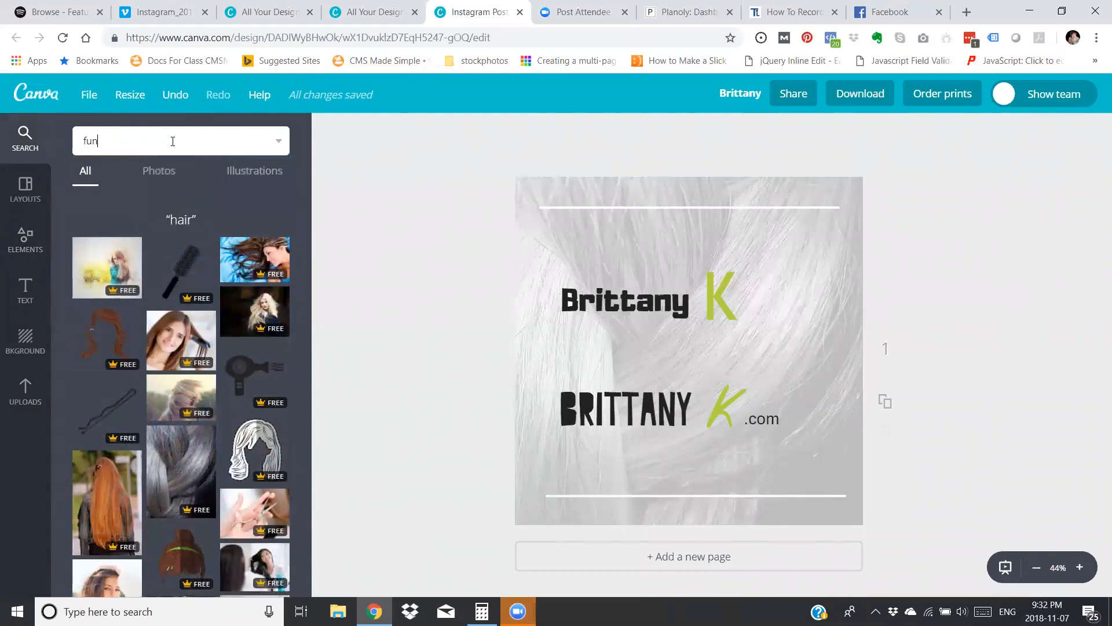
pyautogui.write('funny')
pyautogui.press('Return')
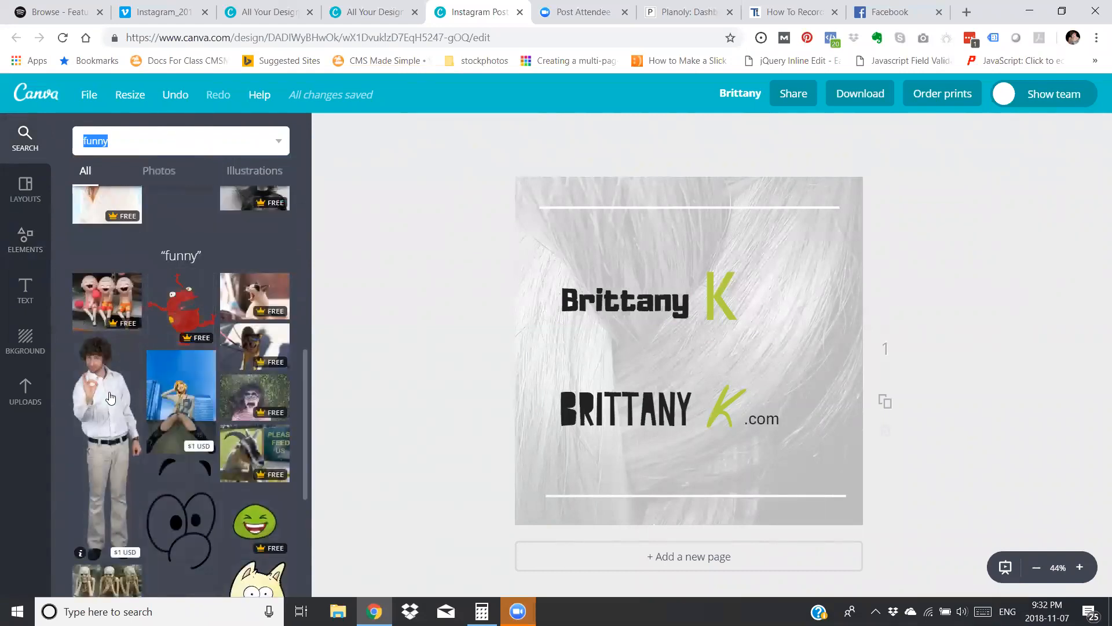
pyautogui.scroll(-1, 109, 399)
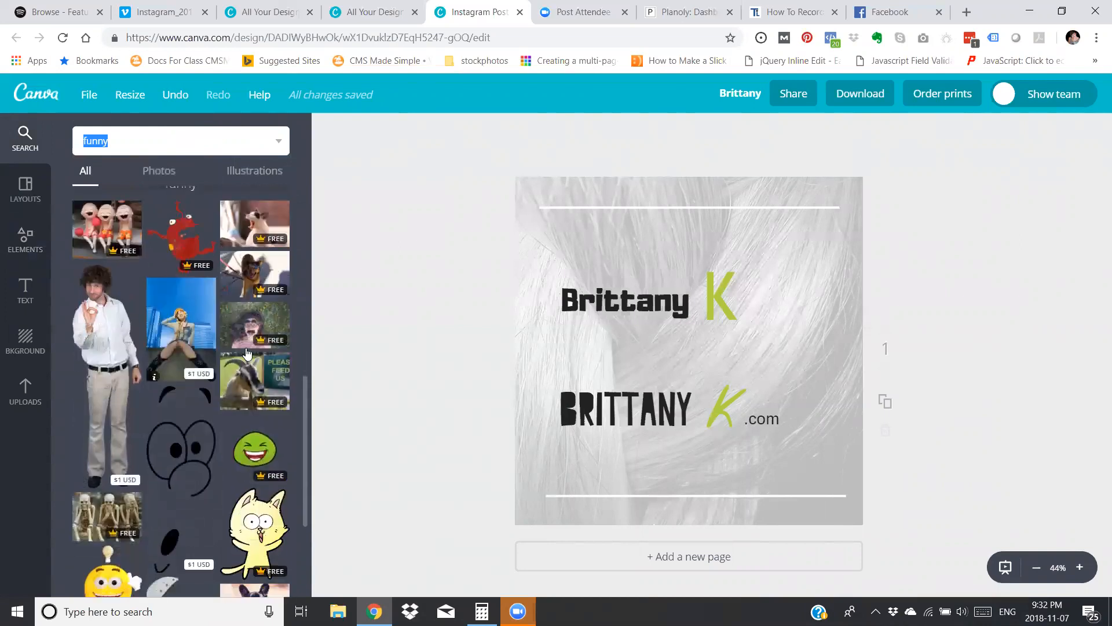
# Add the photo of the woman with the fake moustache to the page and delete it again.
pyautogui.click(246, 329)
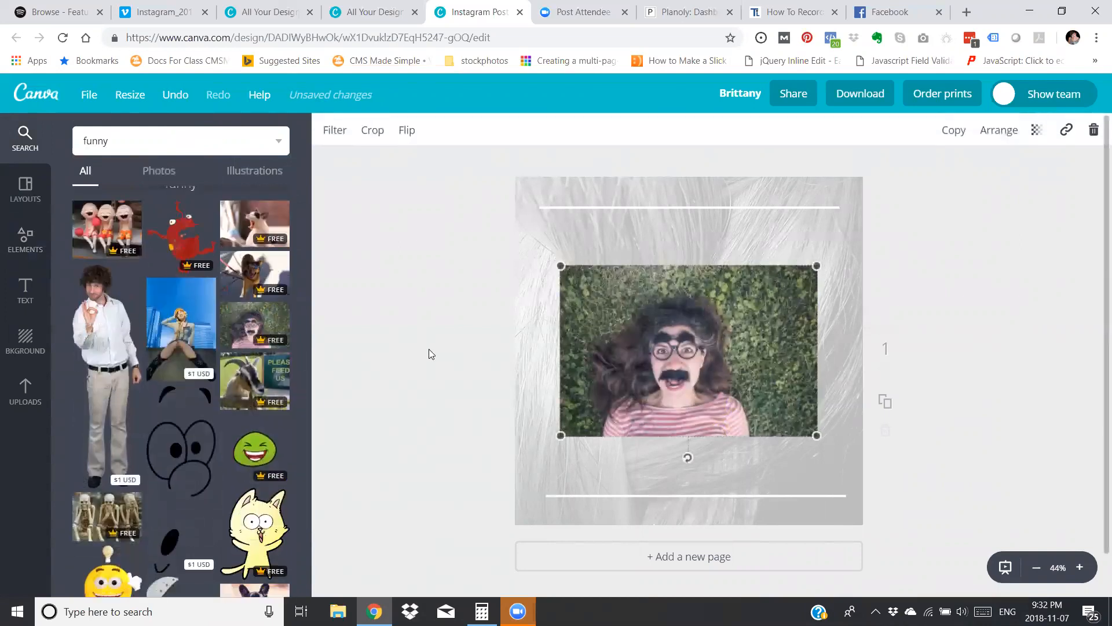
pyautogui.click(1094, 130)
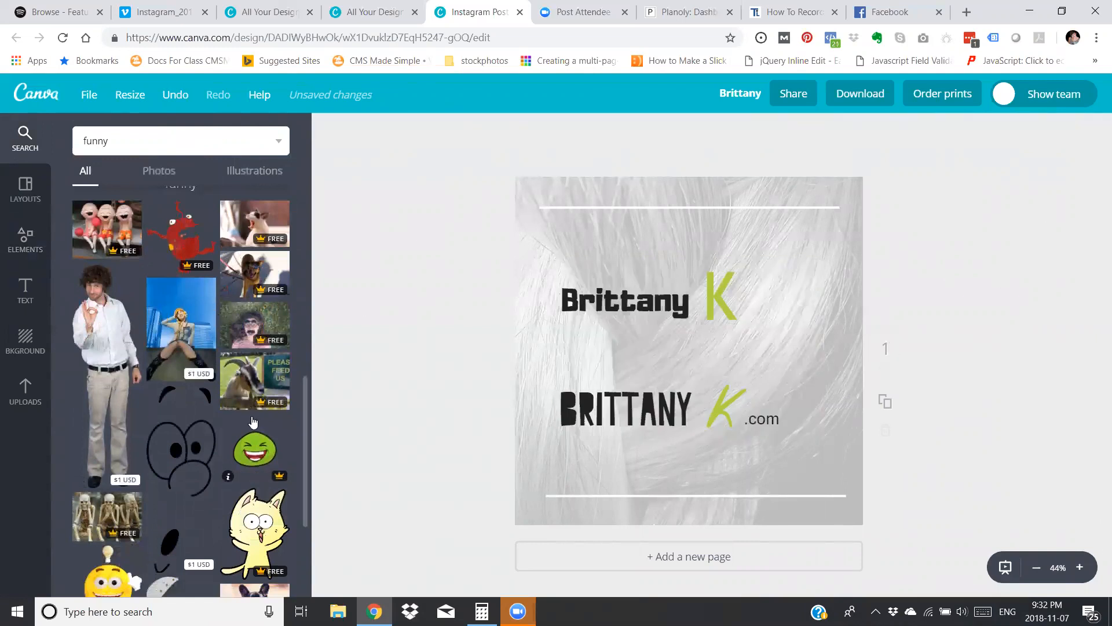
pyautogui.scroll(-5, 241, 466)
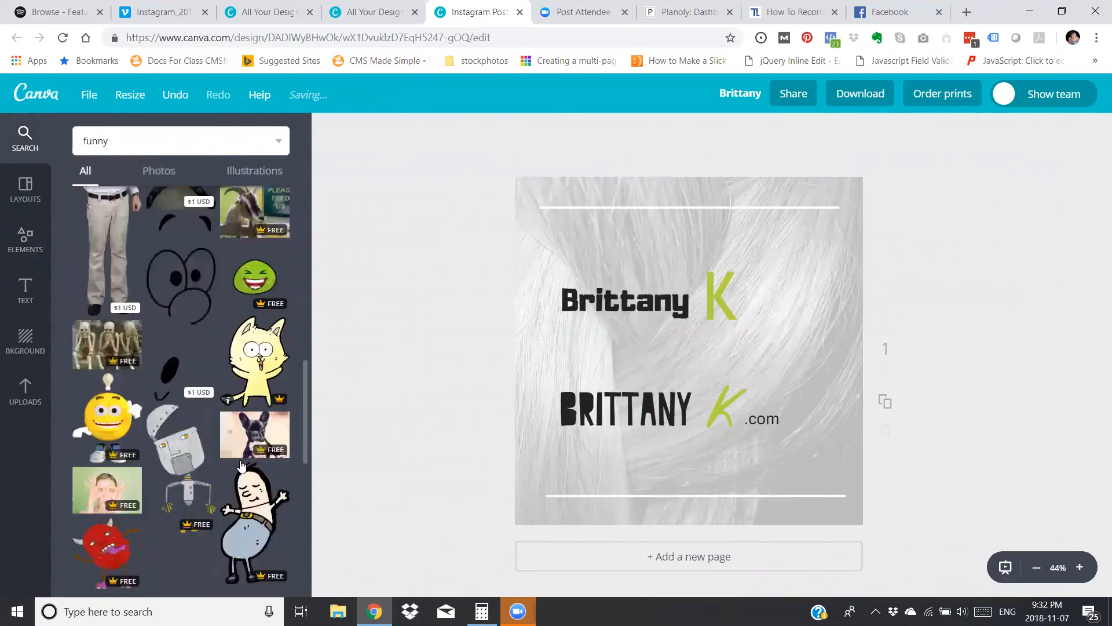
pyautogui.scroll(5, 220, 465)
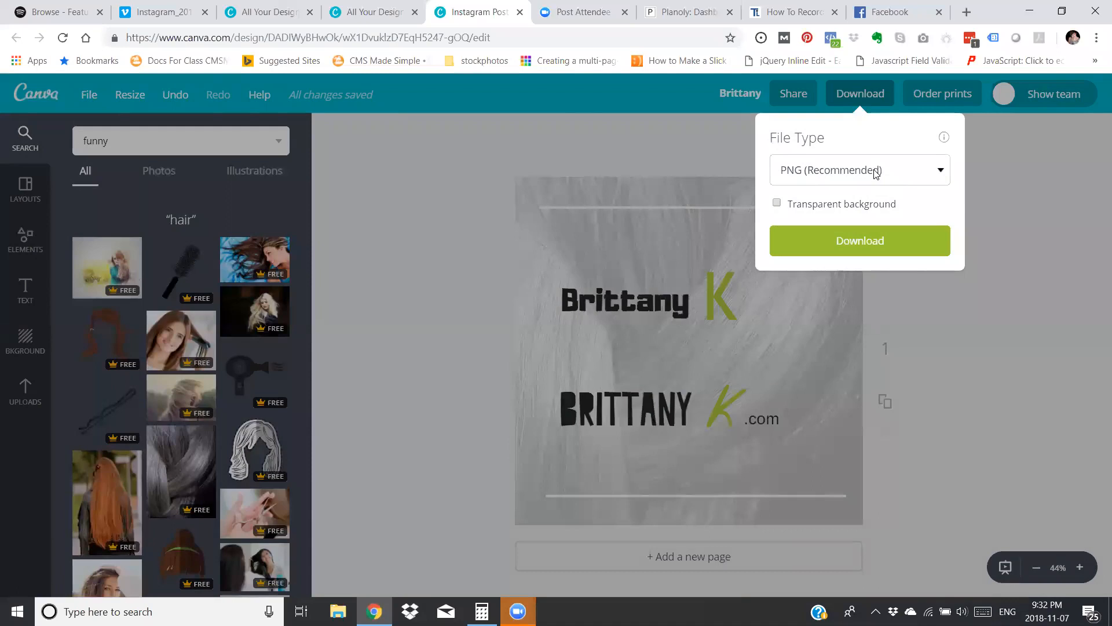
# Try the Animated GIF/Movie (Experimental) file type for the download and leave the download options.
pyautogui.click(877, 174)
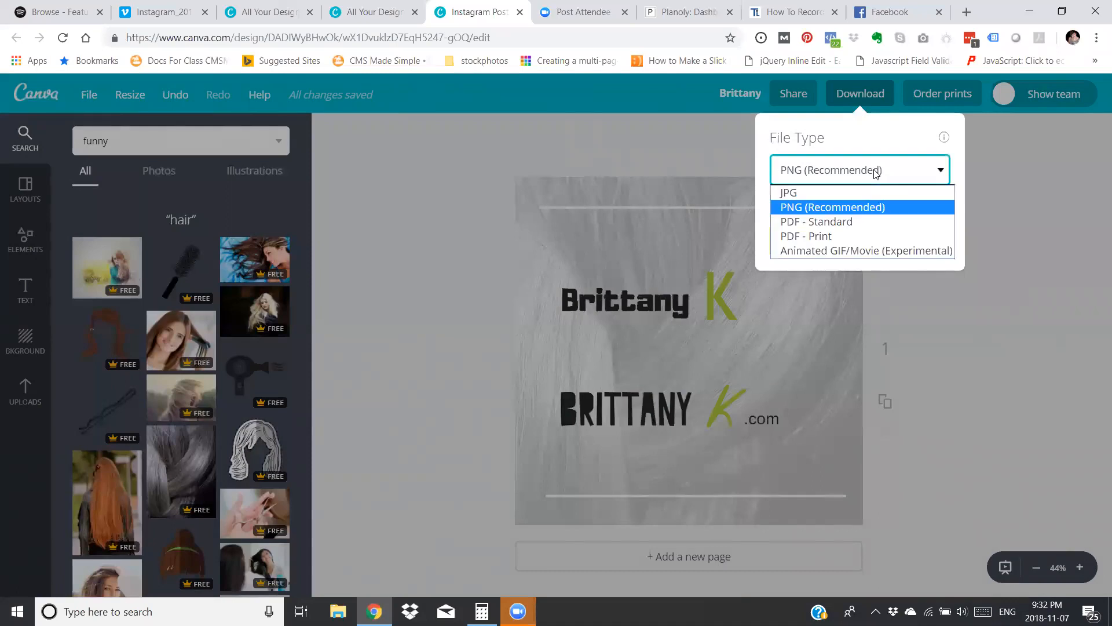
pyautogui.click(874, 208)
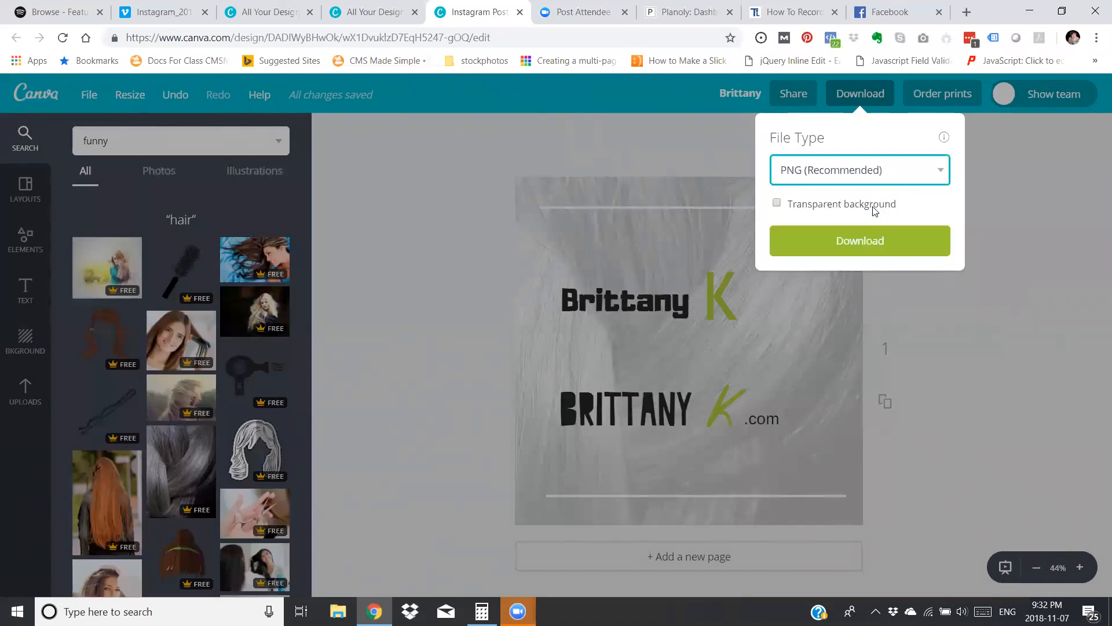
pyautogui.click(875, 175)
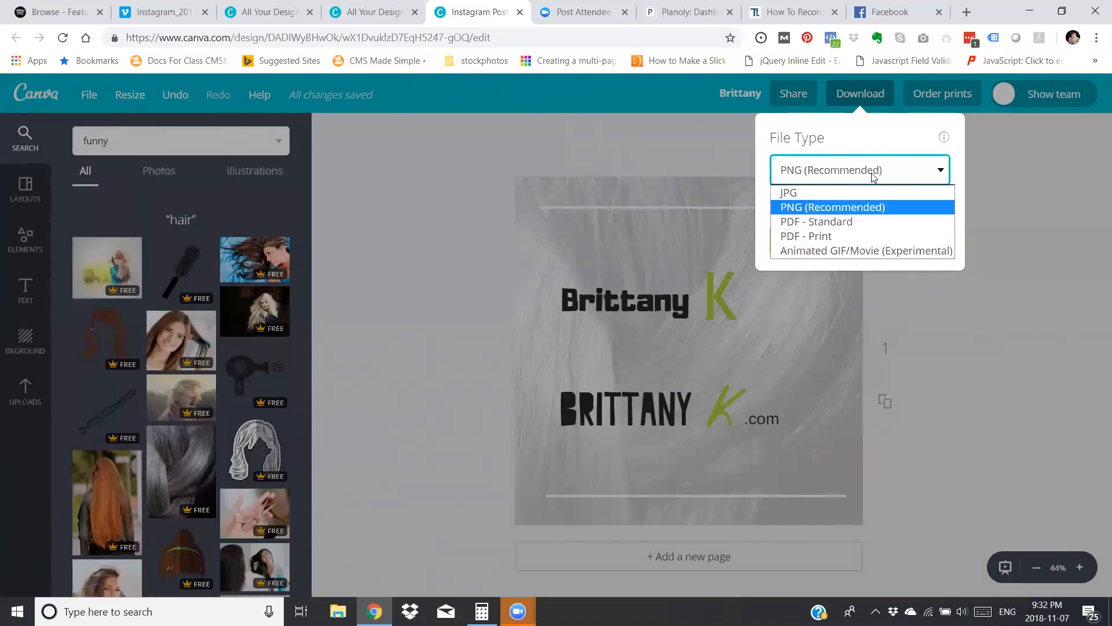
pyautogui.click(886, 251)
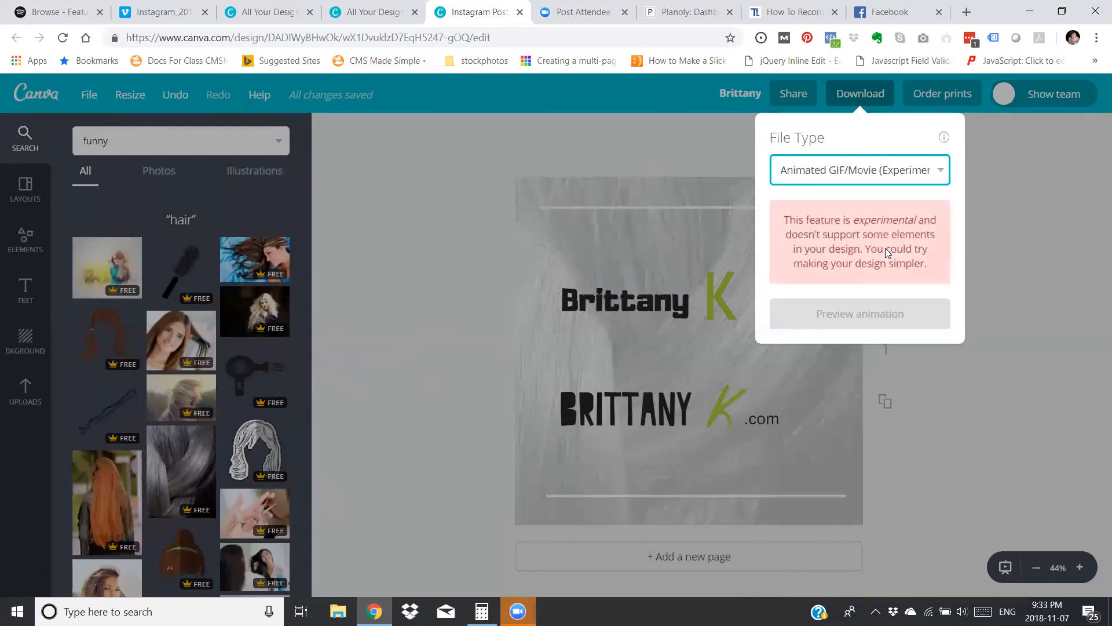
pyautogui.click(988, 238)
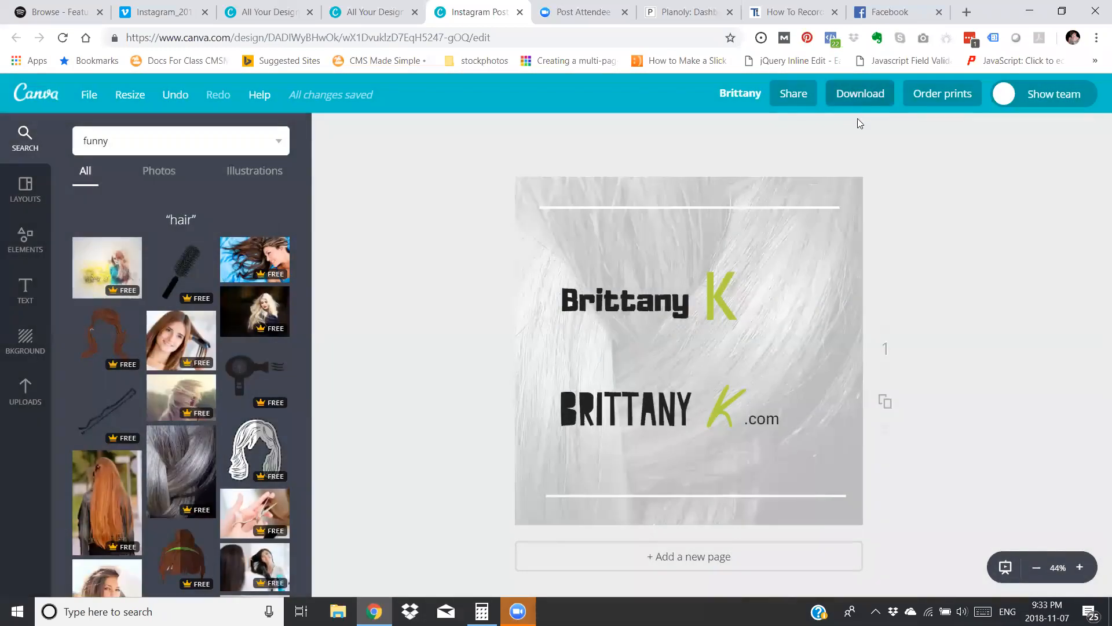
# Download the design as a PNG and save it under the suggested file name in the proposed folder.
pyautogui.click(857, 98)
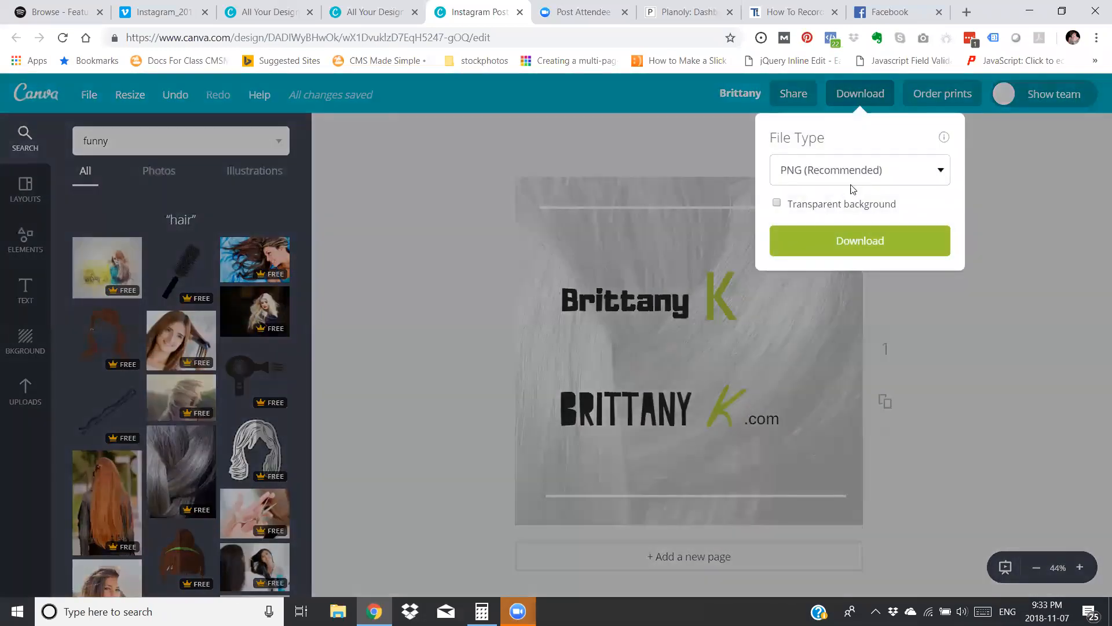
pyautogui.click(851, 241)
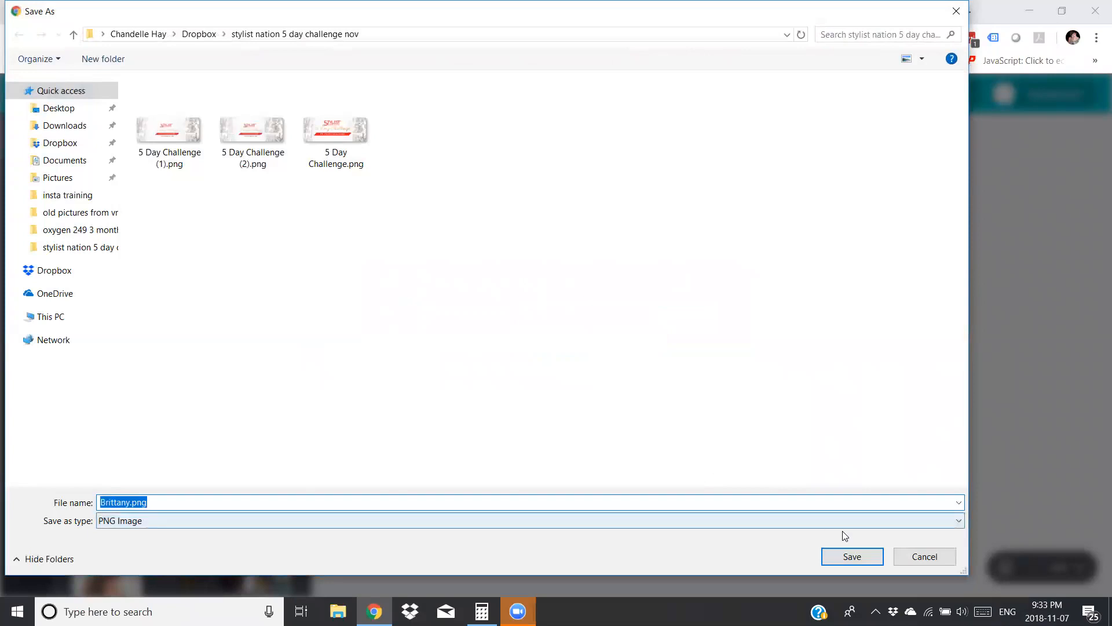
pyautogui.click(845, 556)
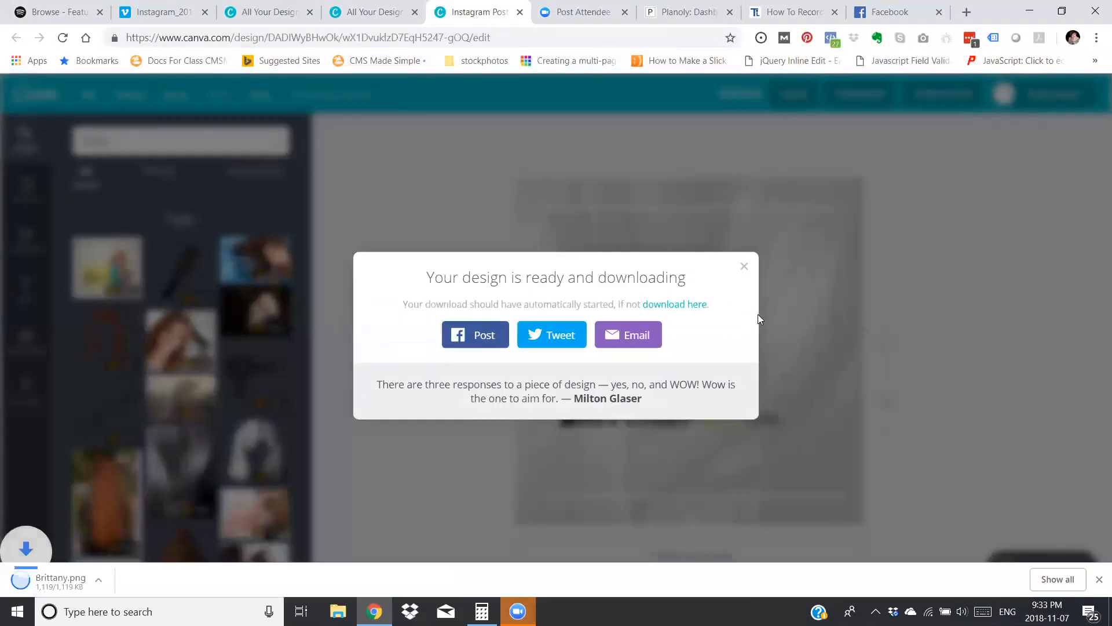
pyautogui.click(957, 314)
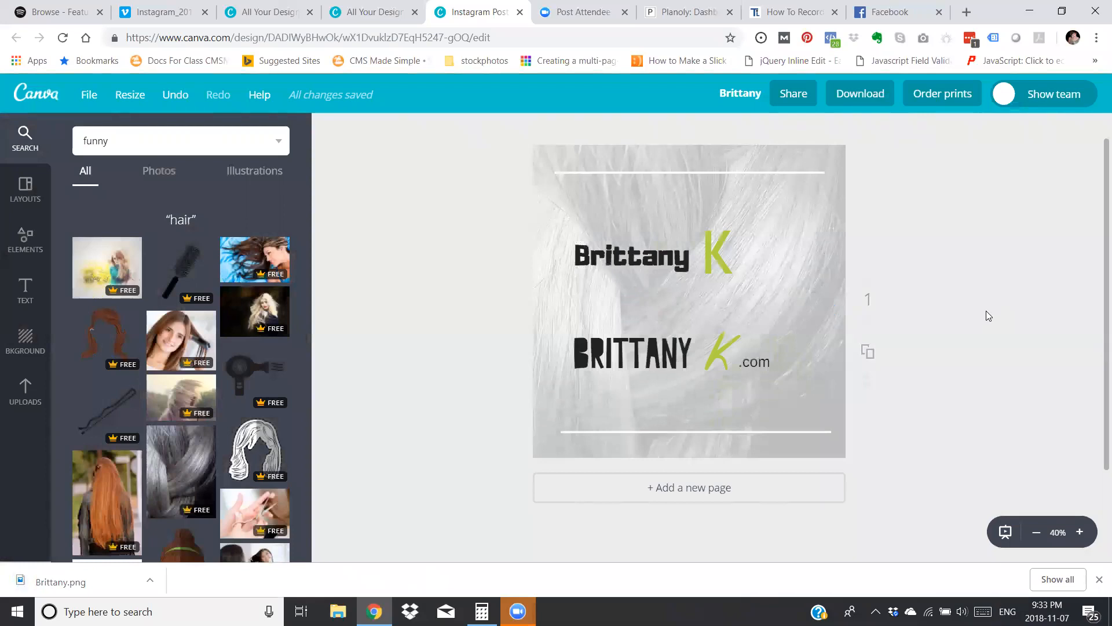
# Set the Transparency of the hair background photo to 61.
pyautogui.click(21, 248)
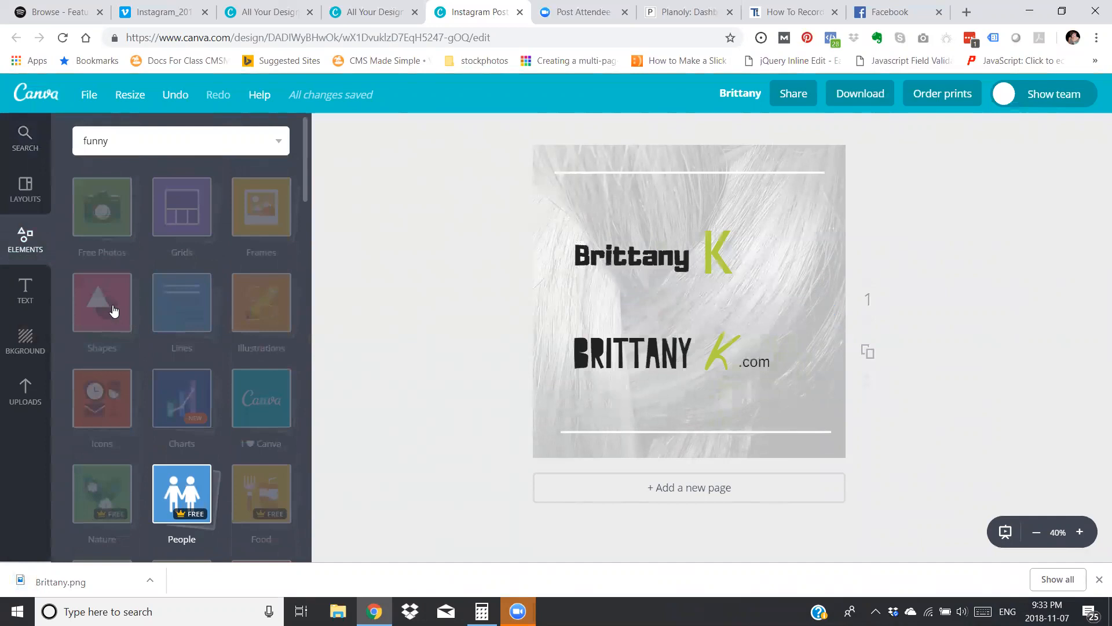
pyautogui.click(563, 293)
pyautogui.click(1064, 130)
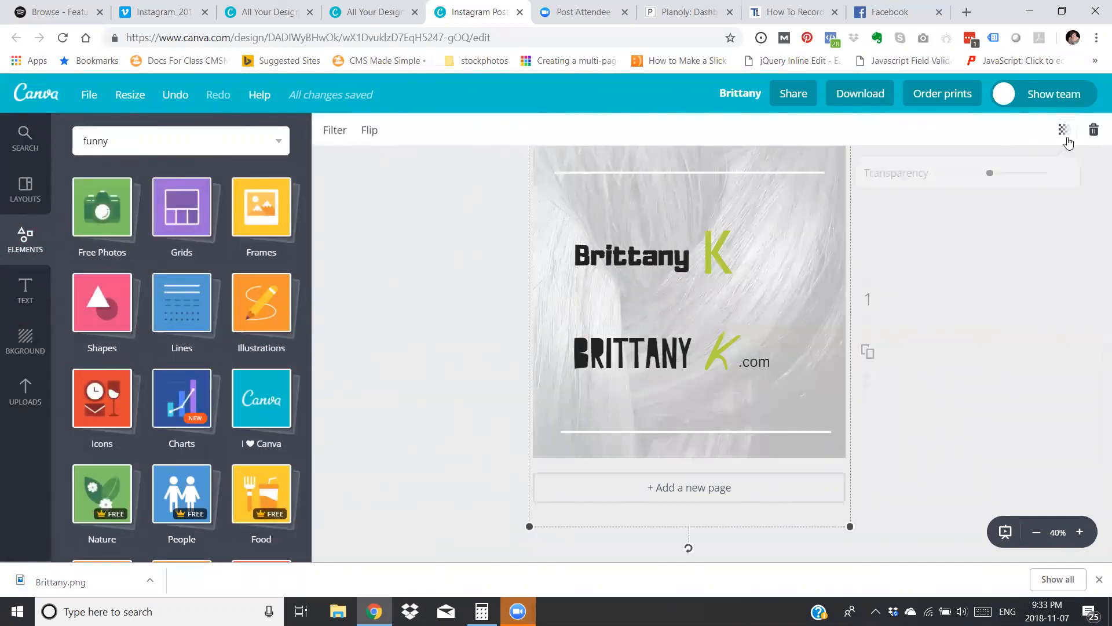
pyautogui.moveTo(976, 173); pyautogui.dragTo(1001, 186)
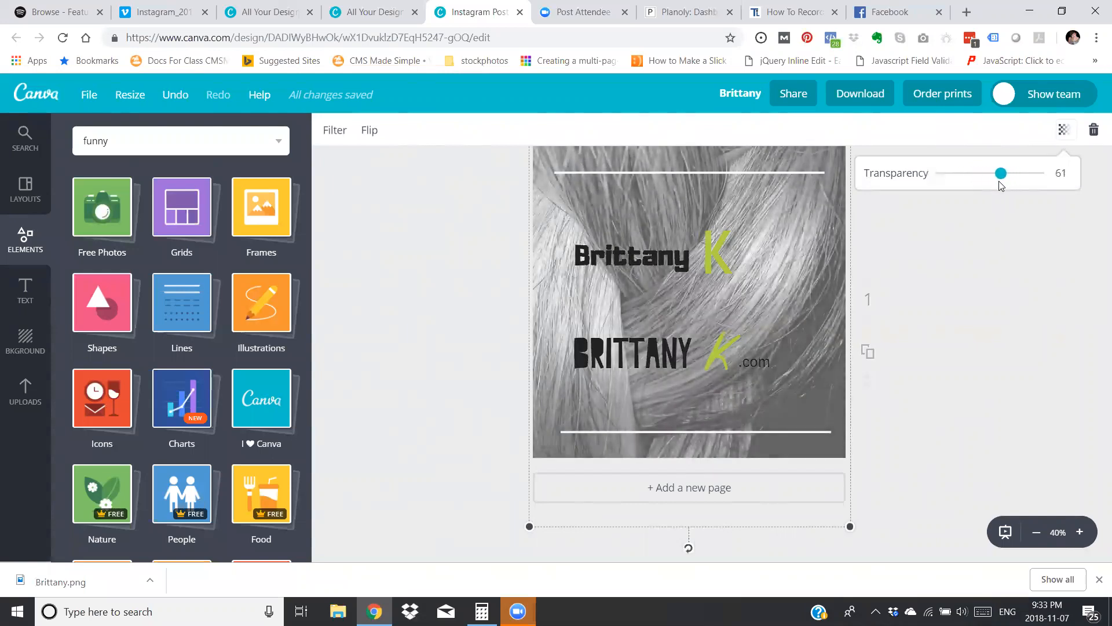
pyautogui.click(421, 212)
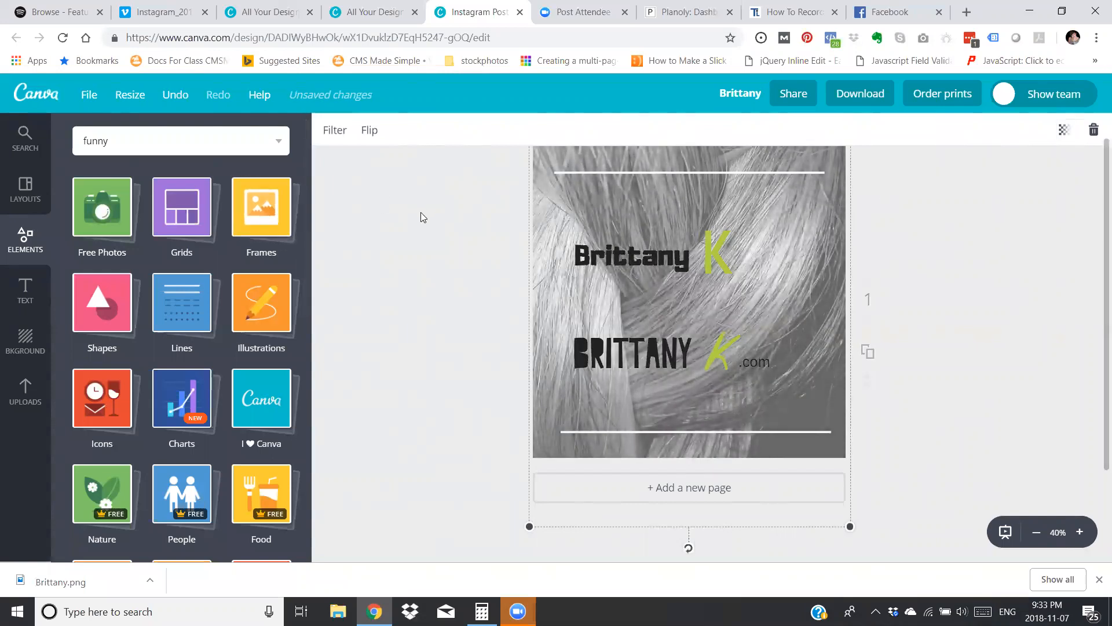
# Add a solid square from the Shapes elements and fill it with the coral red of the default palette.
pyautogui.click(106, 307)
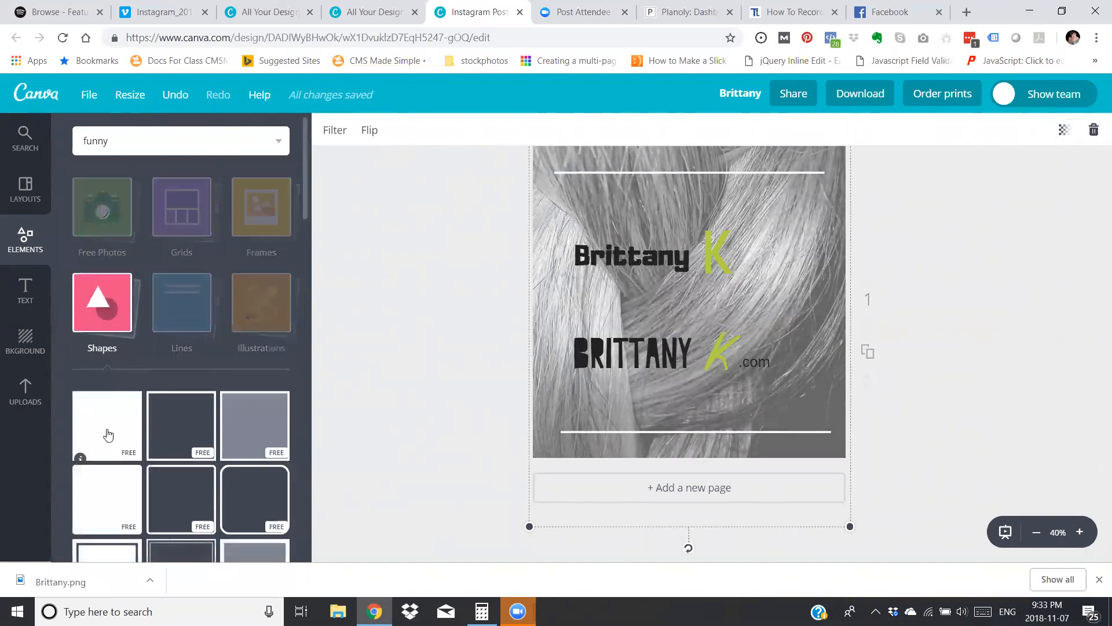
pyautogui.click(108, 434)
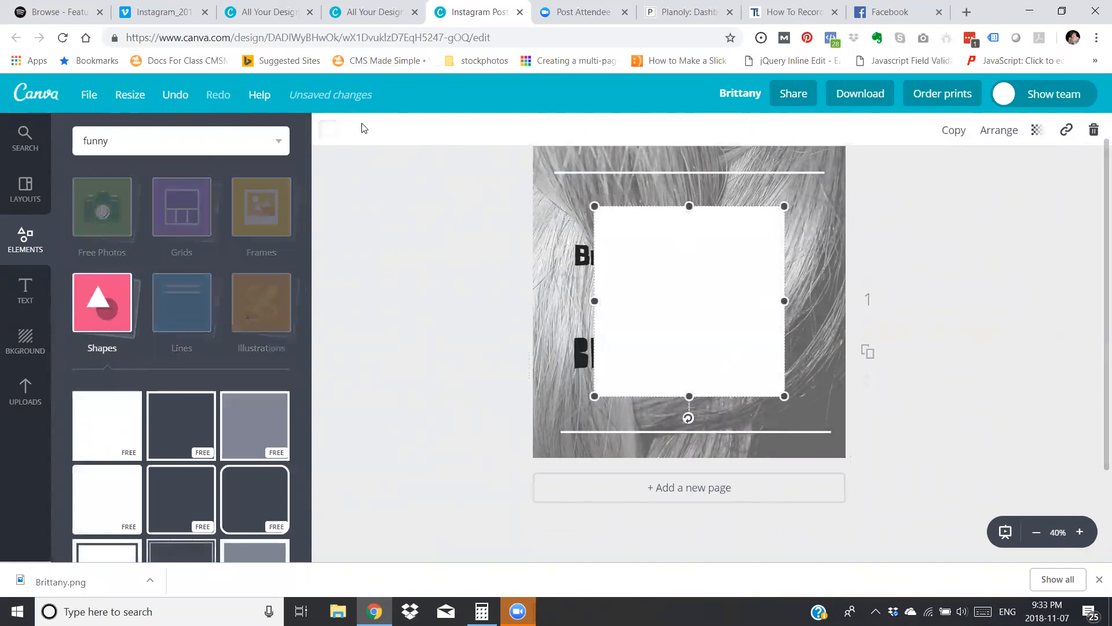
pyautogui.click(331, 131)
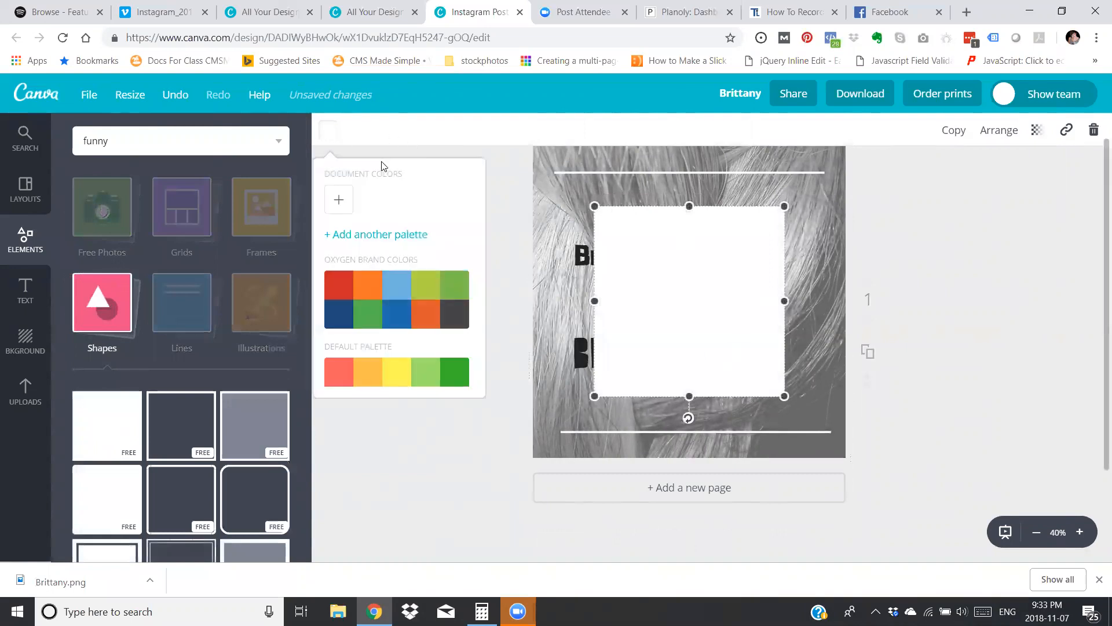
pyautogui.click(340, 379)
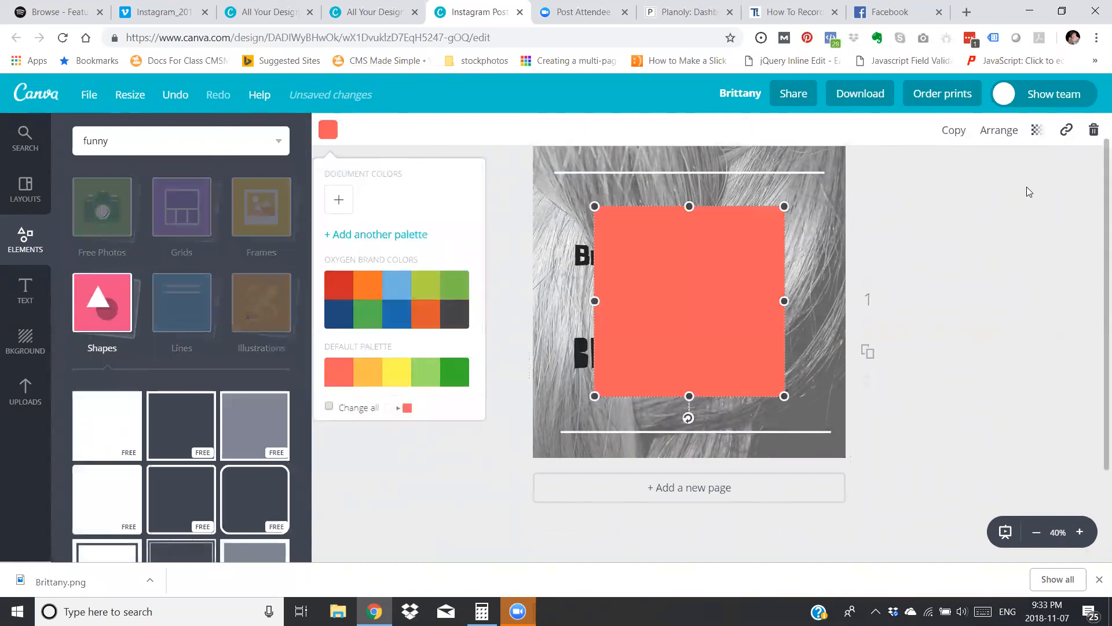
# Make the coral square semi-transparent with the Transparency setting and enlarge it until it covers the whole page.
pyautogui.click(1037, 130)
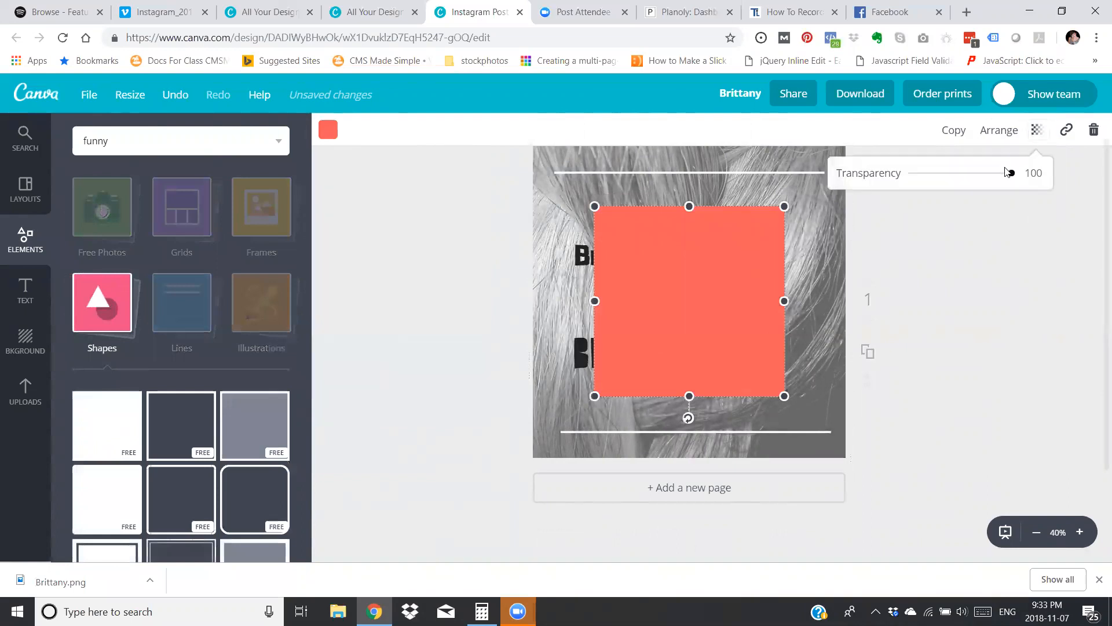
pyautogui.moveTo(1009, 173); pyautogui.dragTo(958, 195)
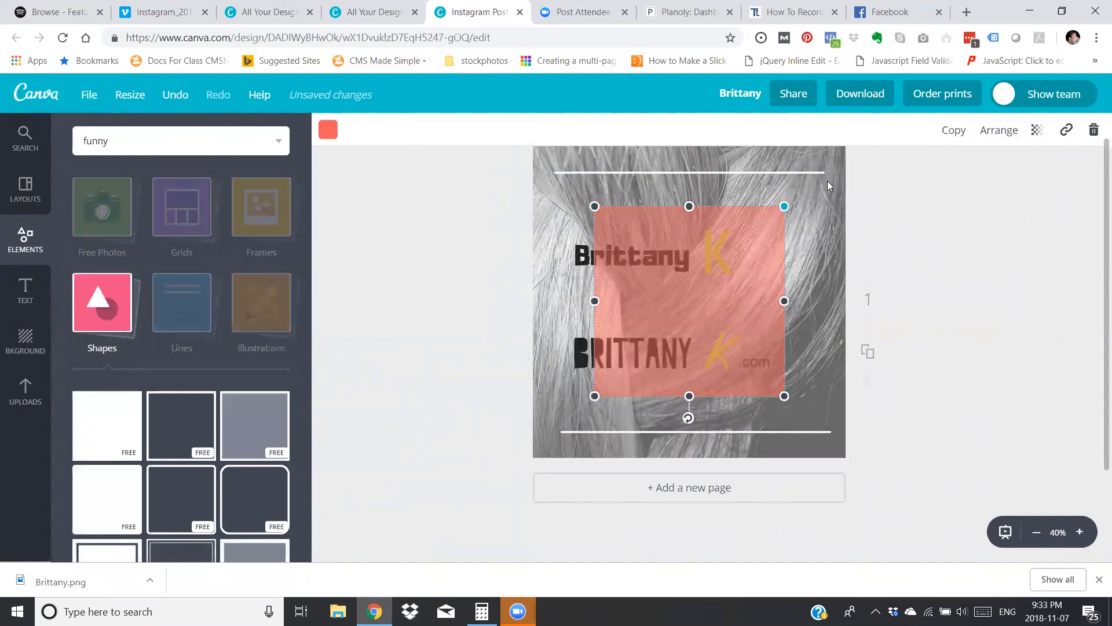
pyautogui.moveTo(829, 186); pyautogui.dragTo(854, 137)
pyautogui.moveTo(595, 397); pyautogui.dragTo(484, 506)
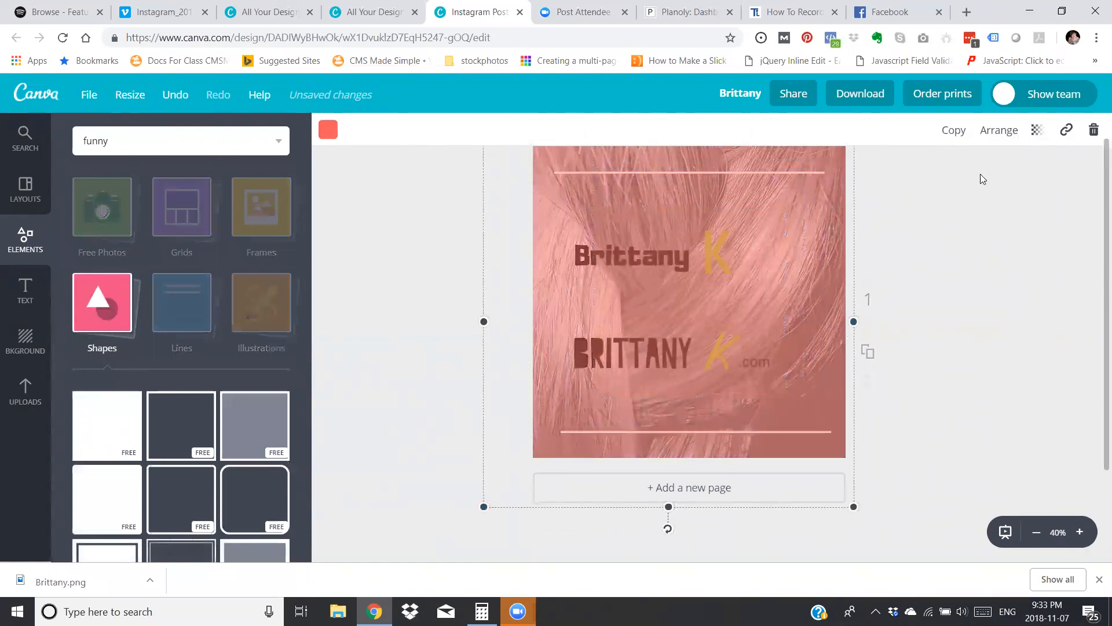
# Send the coral overlay back behind the white lines and all logo texts.
pyautogui.click(999, 131)
pyautogui.click(987, 197)
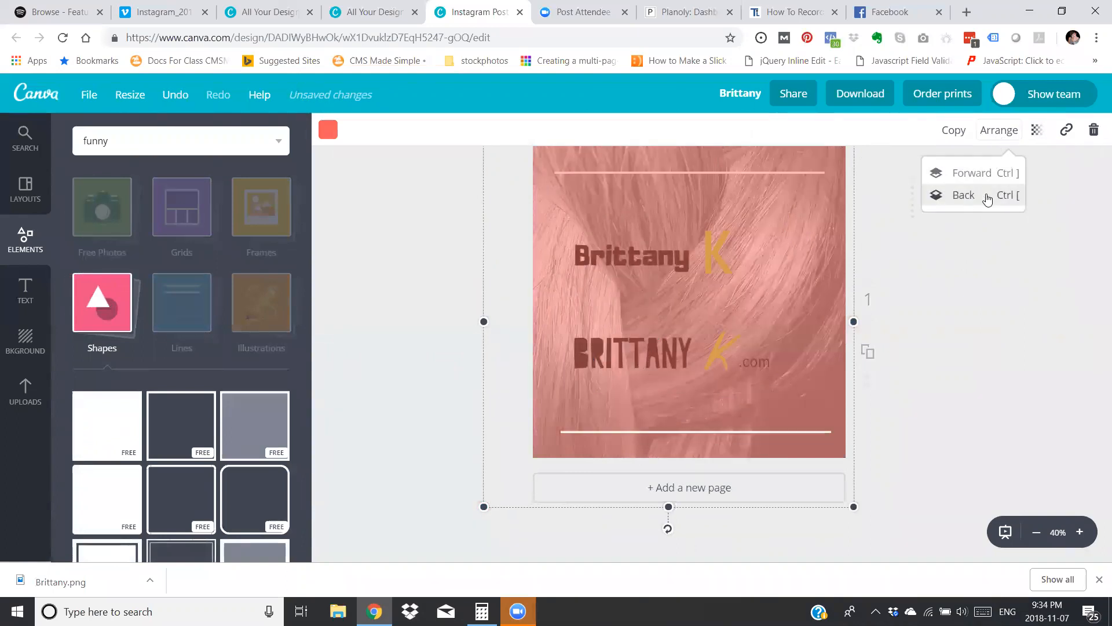
pyautogui.click(988, 197)
pyautogui.click(988, 197)
pyautogui.click(988, 197)
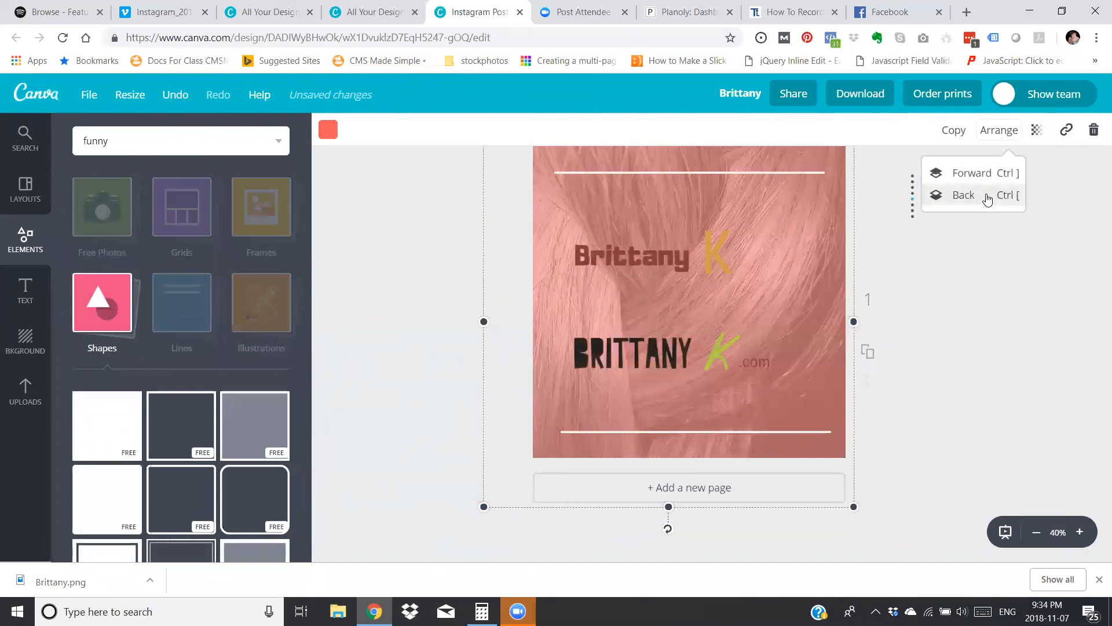
pyautogui.click(987, 197)
pyautogui.click(988, 197)
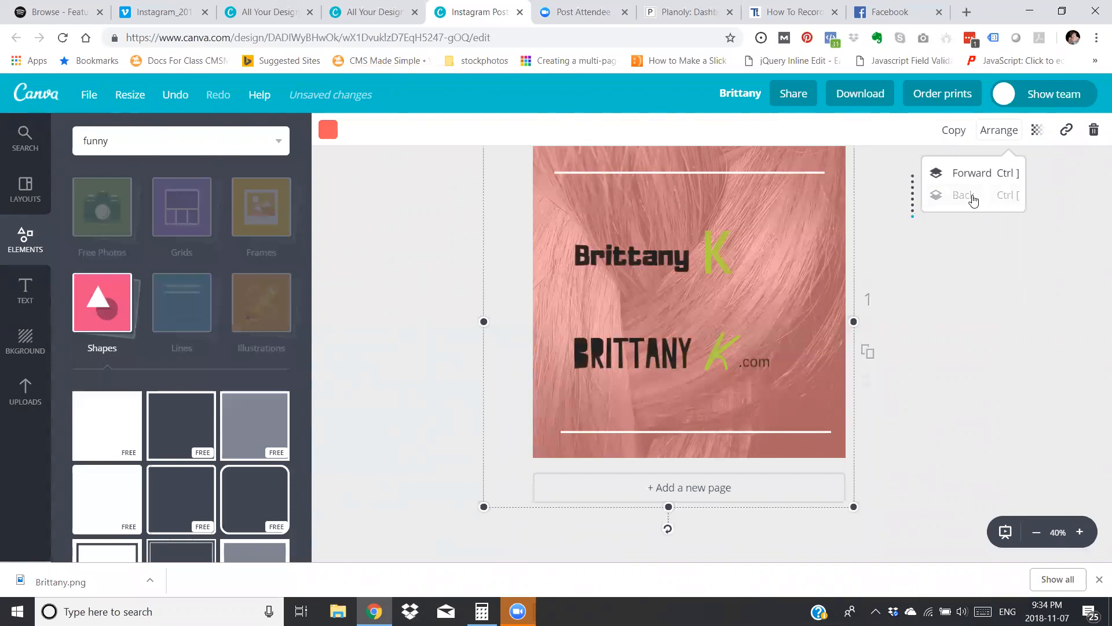
pyautogui.click(723, 263)
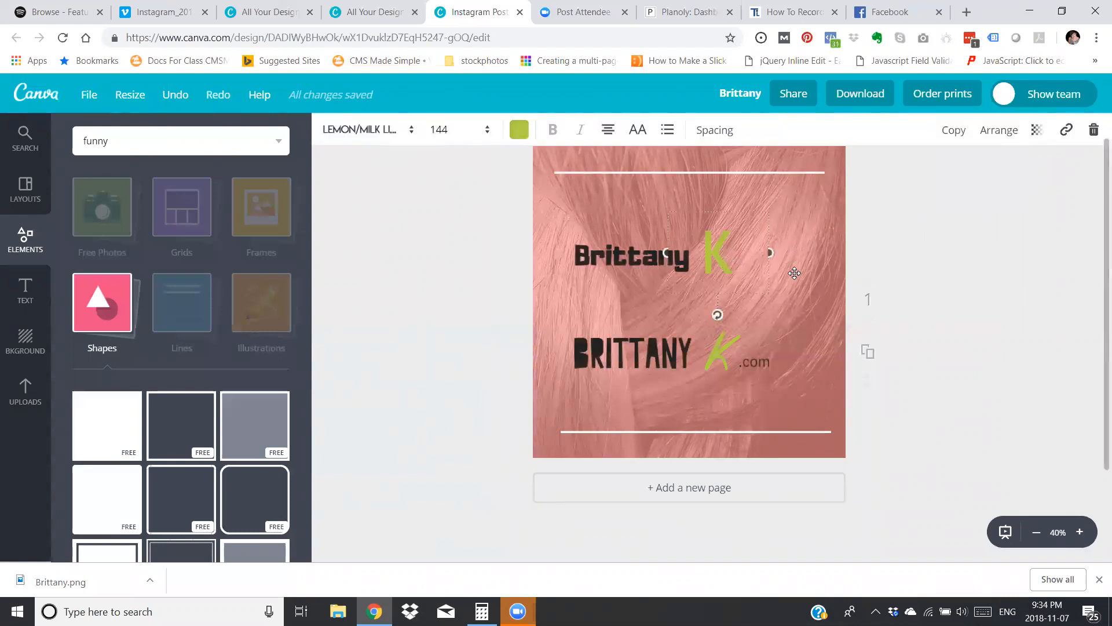
# Fade the coral overlay further with the Transparency setting so more of the hair photo shows through.
pyautogui.click(824, 229)
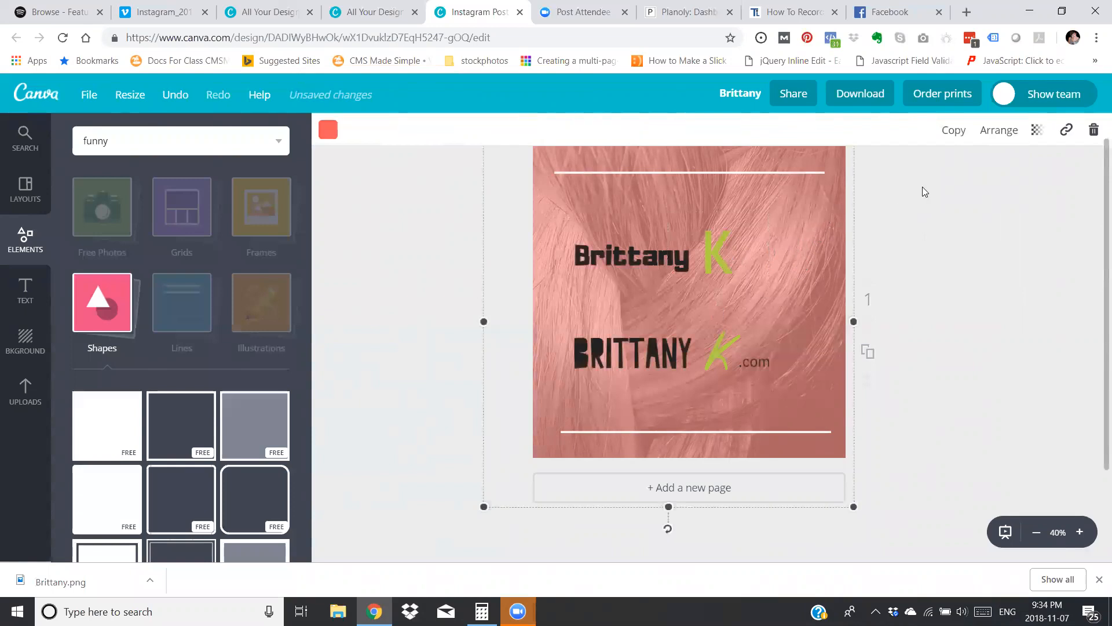
pyautogui.click(1036, 131)
pyautogui.moveTo(961, 176); pyautogui.dragTo(942, 180)
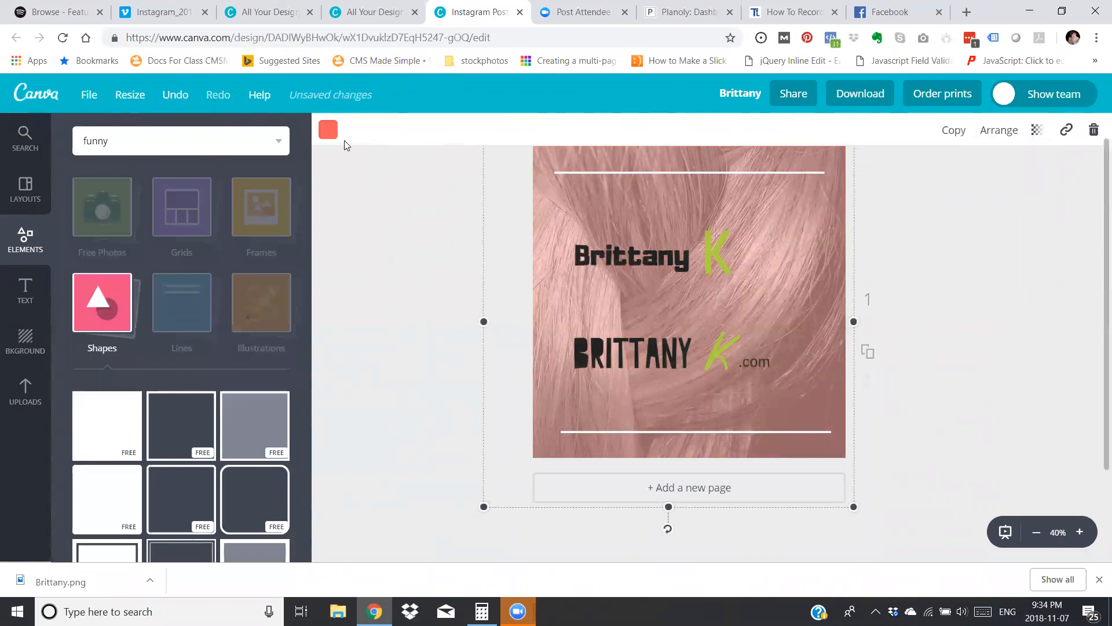
# Try light blue, lime green, dark grey, blue and yellow as the overlay colour.
pyautogui.click(328, 130)
pyautogui.click(394, 289)
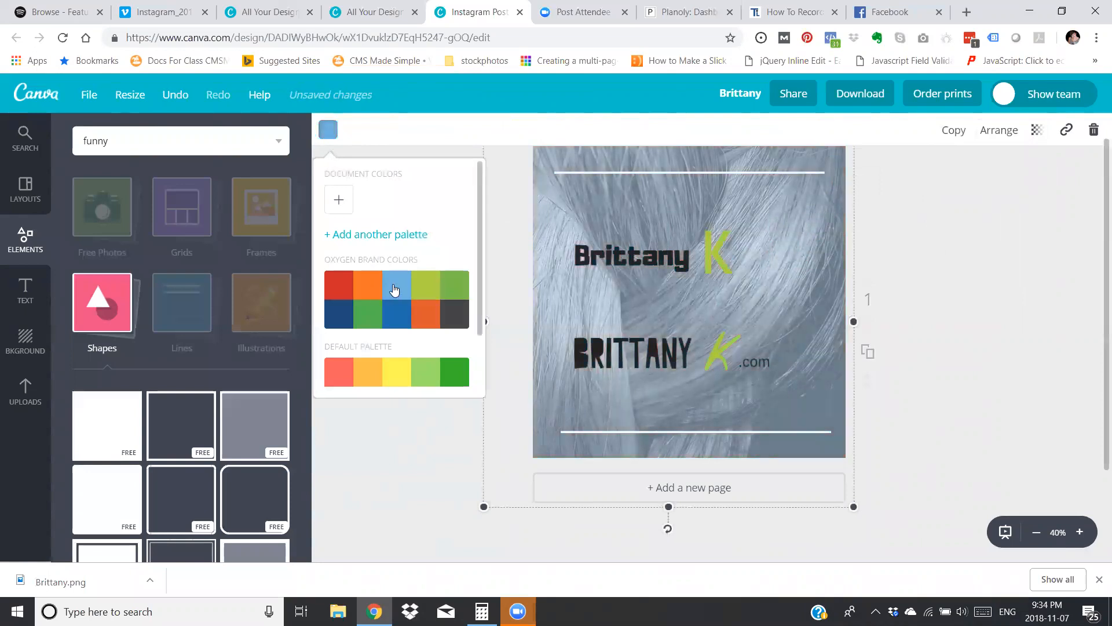
pyautogui.click(429, 290)
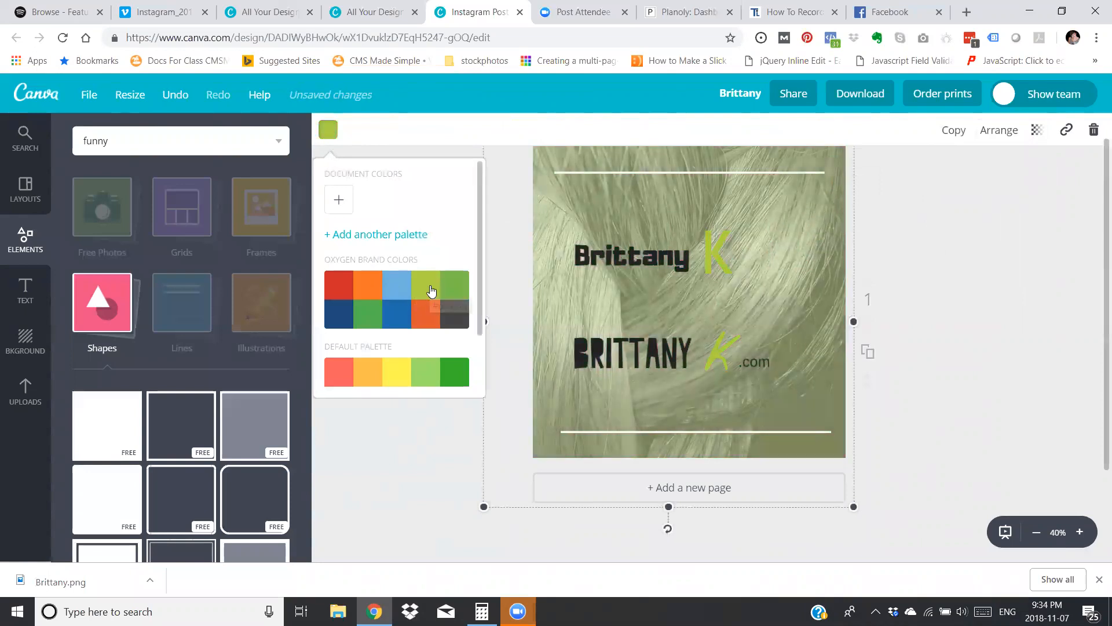
pyautogui.click(449, 313)
pyautogui.click(404, 322)
pyautogui.click(400, 371)
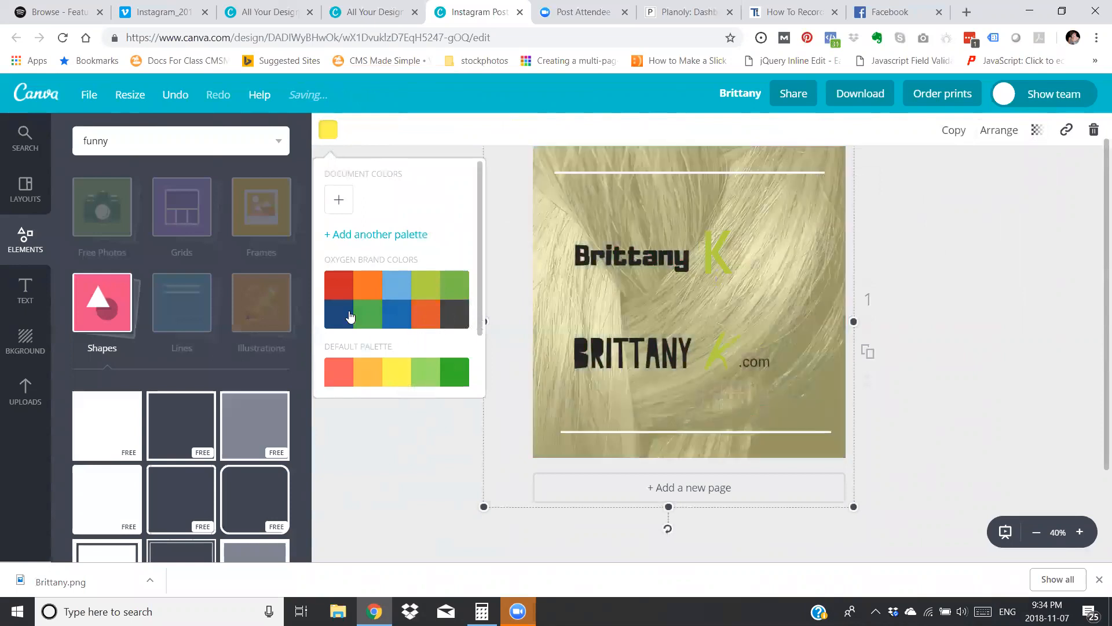
# Set the overlay colour to the red of the Oxygen brand colors and deselect the overlay.
pyautogui.click(348, 290)
pyautogui.click(411, 444)
pyautogui.click(420, 432)
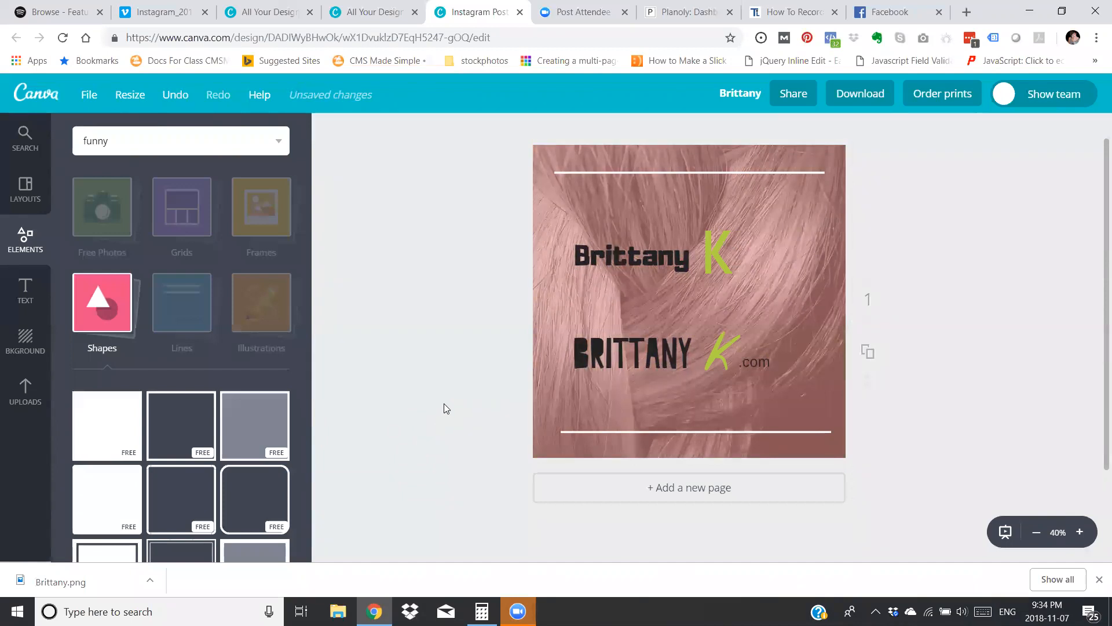